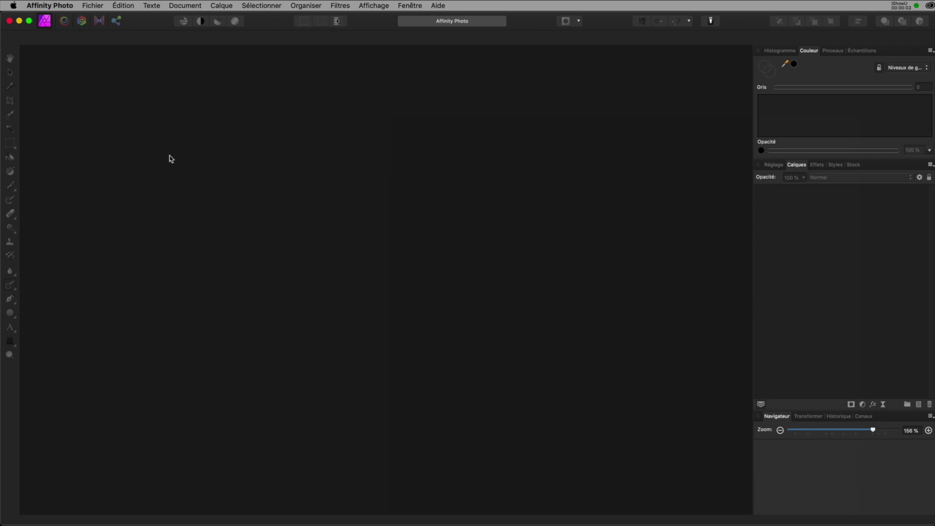
Show the Fichier menu's recent files list containing Maison Soulier.afphoto
click(94, 6)
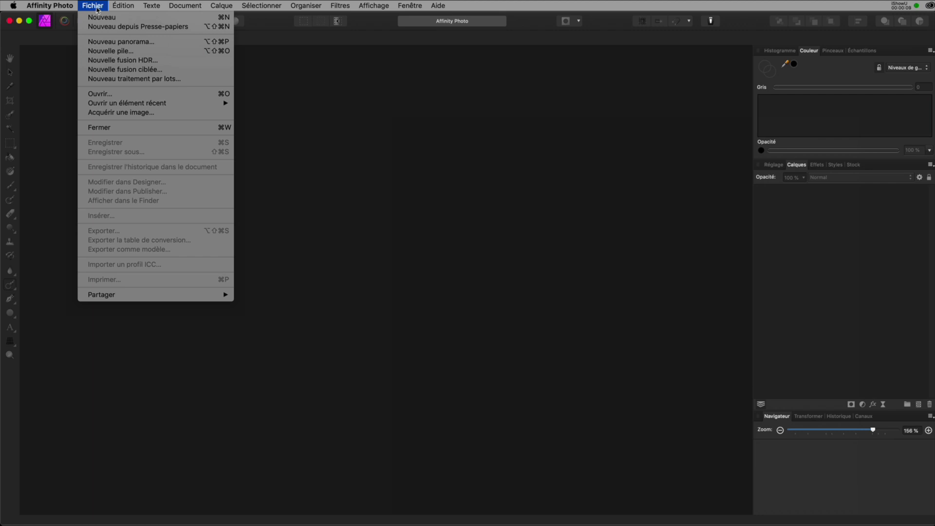
mouse_move(127, 103)
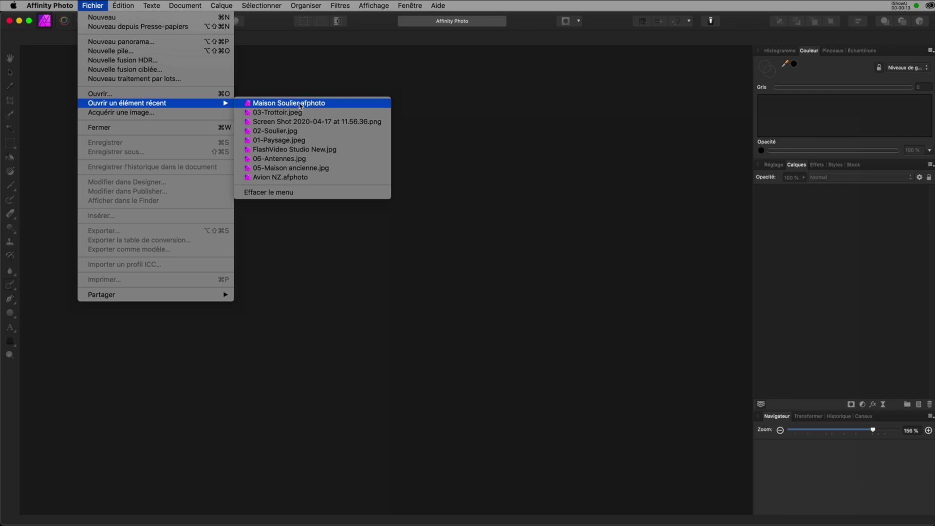
Open Maison Soulier.afphoto and select the Soulier layer in the Calques panel
click(300, 106)
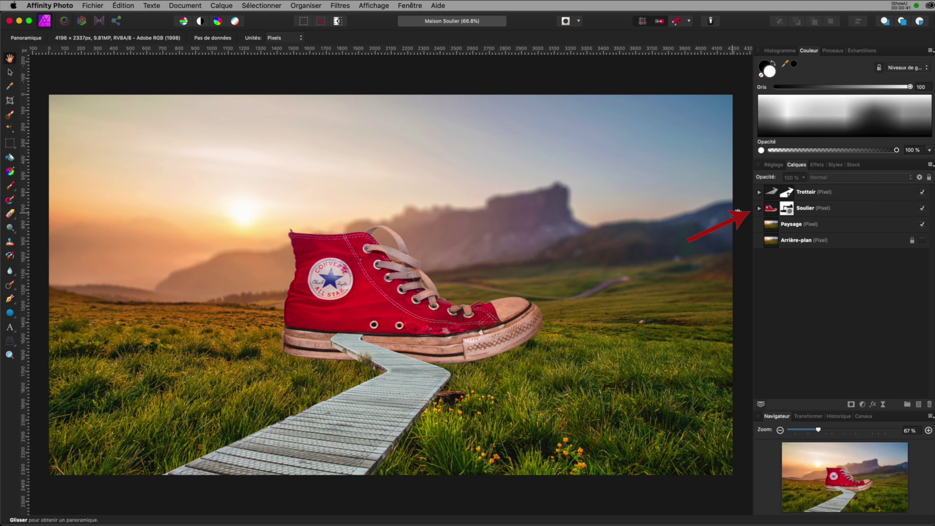
click(772, 211)
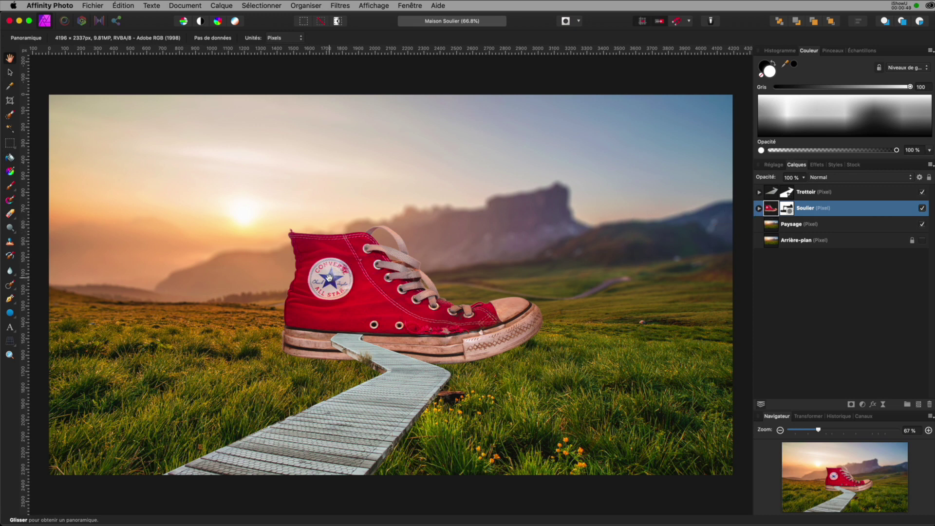
Zoom in on the shoe's Converse logo and select the Inpainting Brush tool
scroll(330, 278, up, 1)
scroll(329, 278, up, 5)
scroll(327, 278, up, 3)
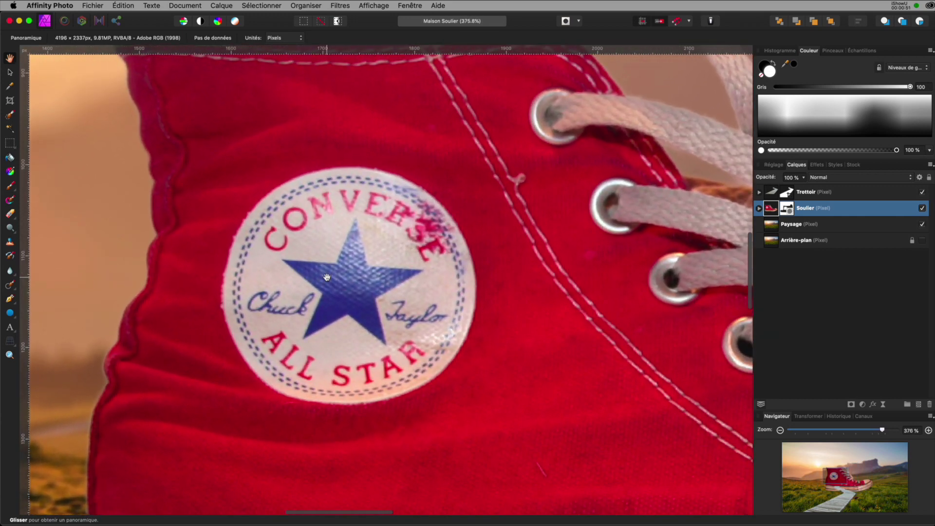
scroll(327, 277, down, 1)
mouse_move(325, 255)
mouse_down()
mouse_move(323, 223)
mouse_move(332, 228)
mouse_up()
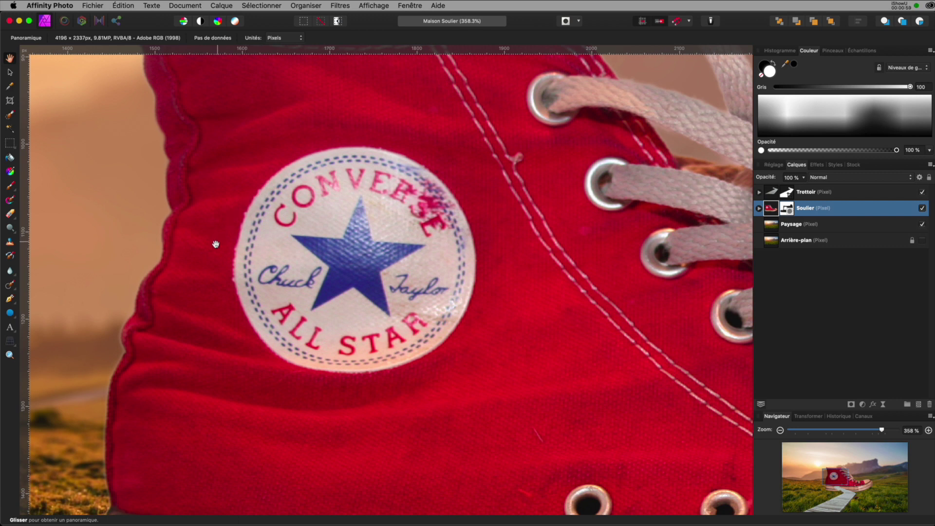
click(14, 289)
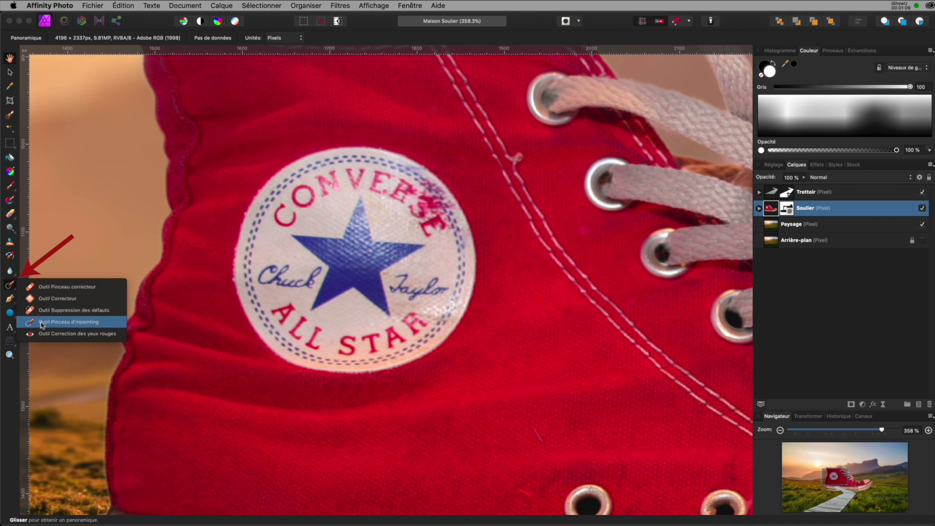
click(91, 322)
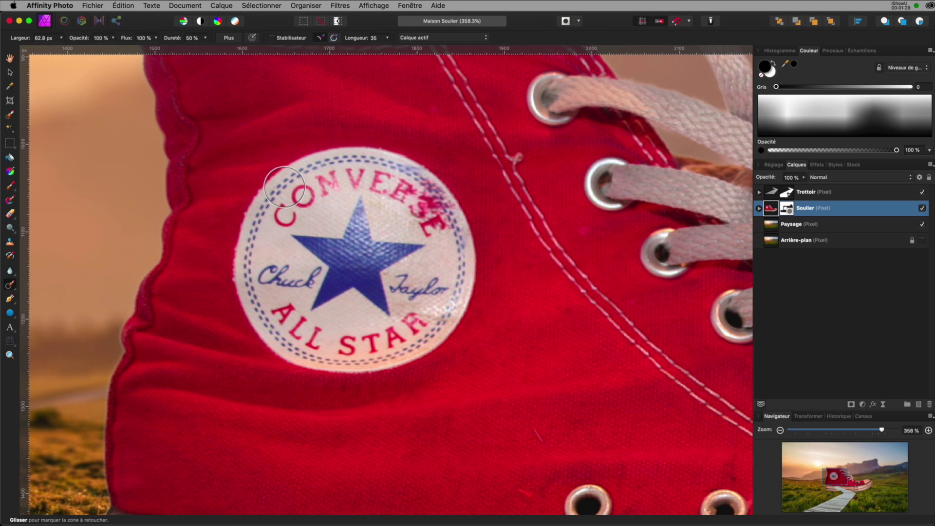
Paint the Inpainting Brush over the entire Converse All Star logo patch
mouse_move(285, 186)
mouse_down()
mouse_move(268, 214)
mouse_move(262, 322)
mouse_move(386, 358)
mouse_move(428, 340)
mouse_move(451, 317)
mouse_move(470, 268)
mouse_move(445, 202)
mouse_move(423, 182)
mouse_move(372, 156)
mouse_move(314, 166)
mouse_move(294, 203)
mouse_move(378, 194)
mouse_move(421, 220)
mouse_move(318, 219)
mouse_move(279, 242)
mouse_move(407, 244)
mouse_move(422, 270)
mouse_move(306, 263)
mouse_move(282, 299)
mouse_move(393, 284)
mouse_move(428, 305)
mouse_move(381, 327)
mouse_move(313, 328)
mouse_move(290, 317)
mouse_move(347, 263)
mouse_move(429, 313)
mouse_move(418, 282)
mouse_move(334, 233)
mouse_move(326, 242)
mouse_up()
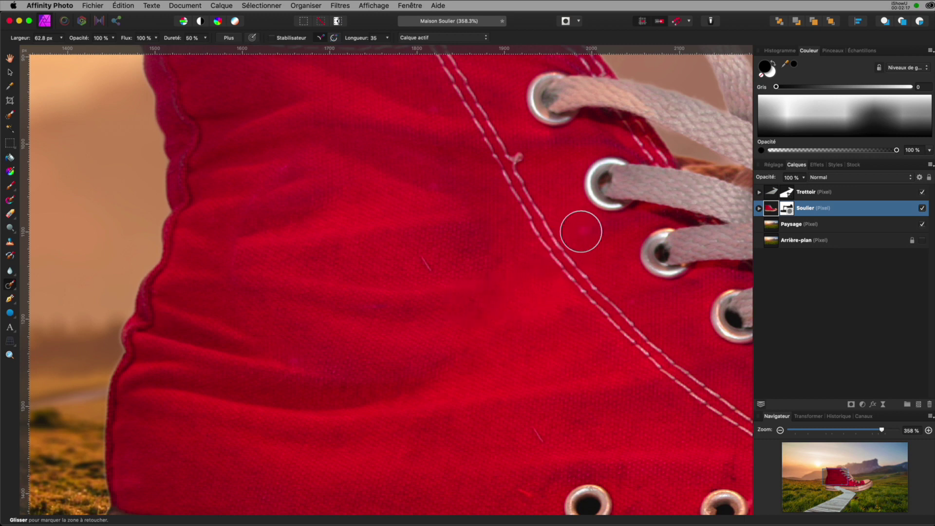
Inpaint a dozen leftover dark blotches and scratches across the red fabric
click(582, 231)
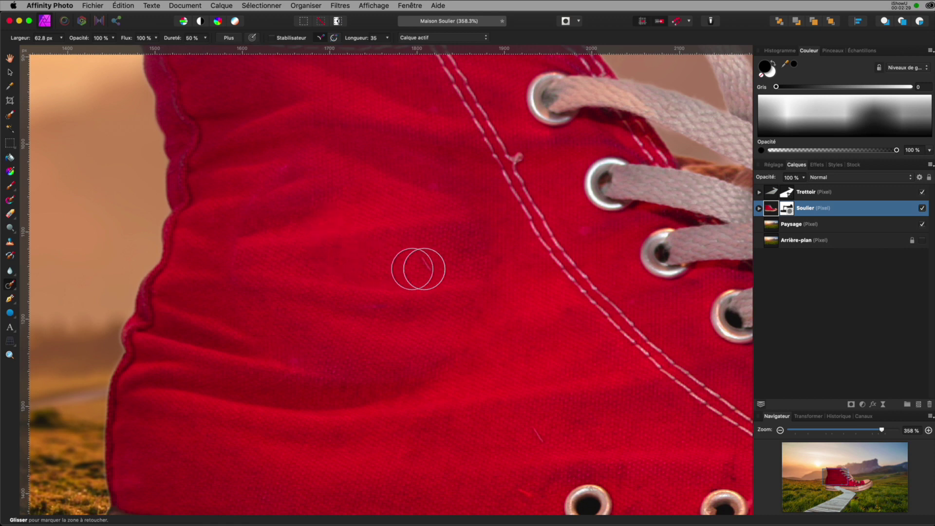
click(426, 261)
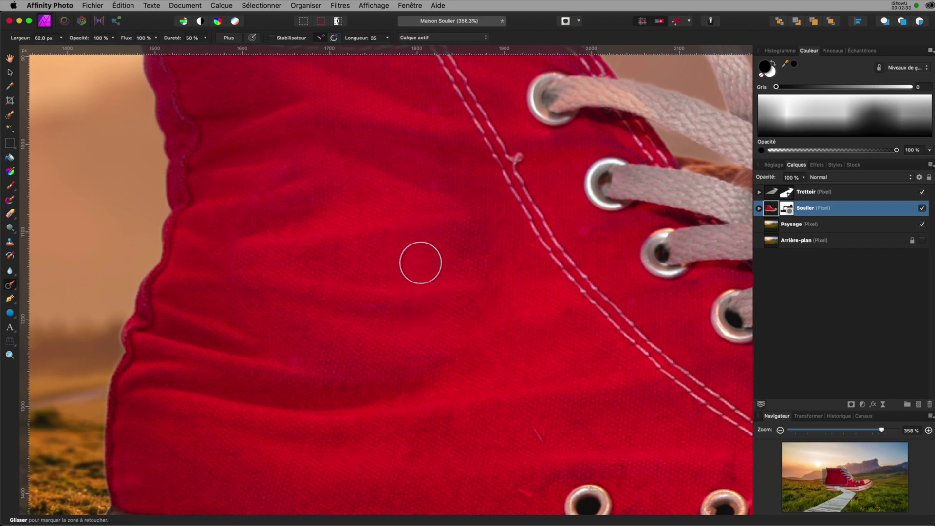
click(370, 315)
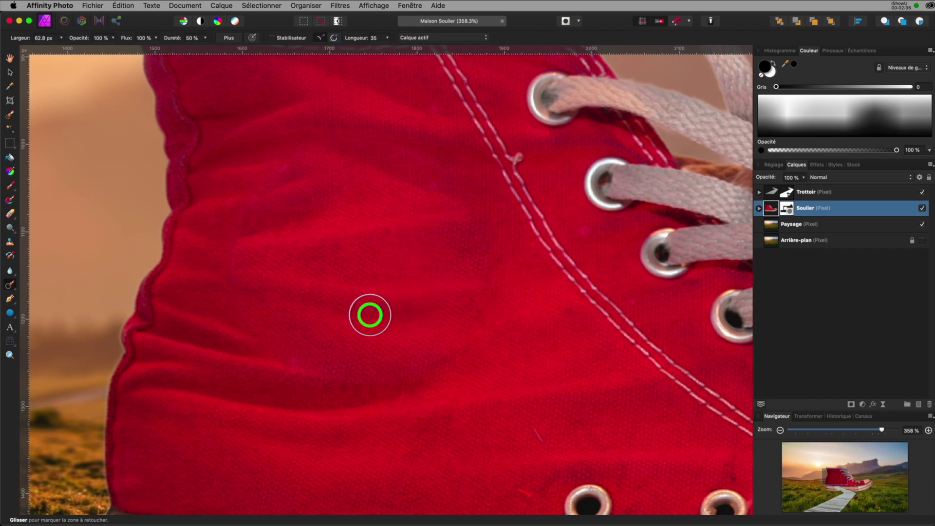
click(296, 363)
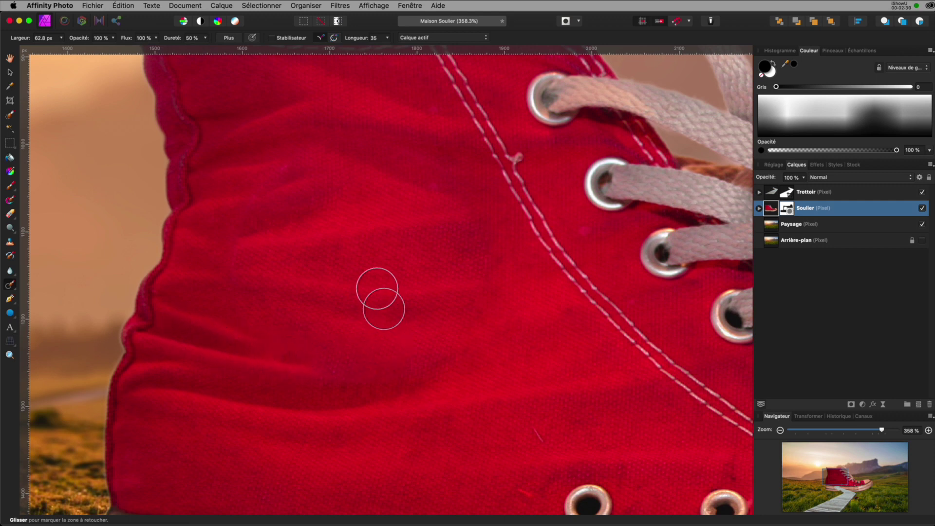
click(433, 185)
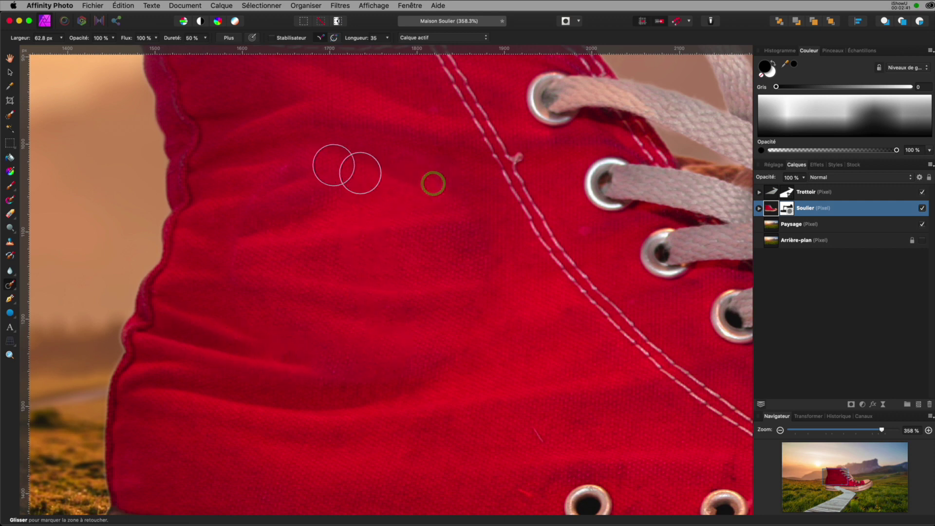
click(404, 176)
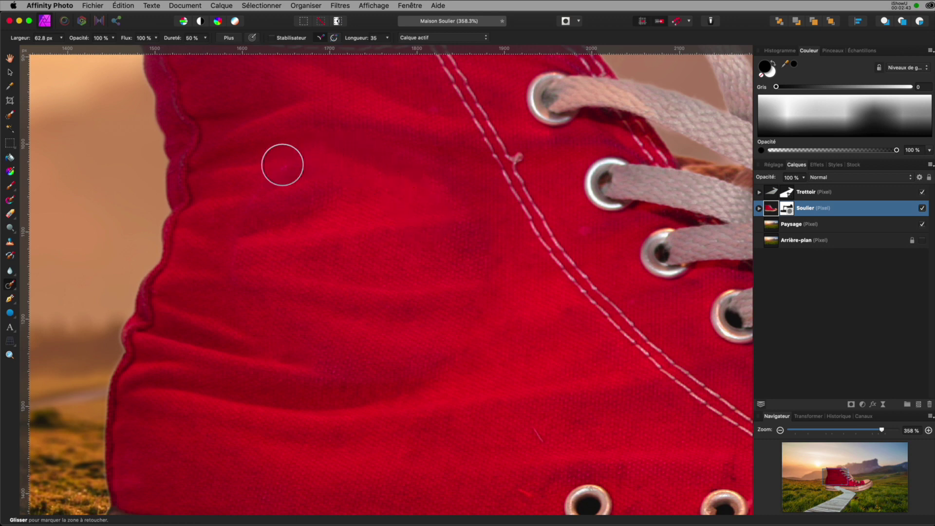
click(282, 163)
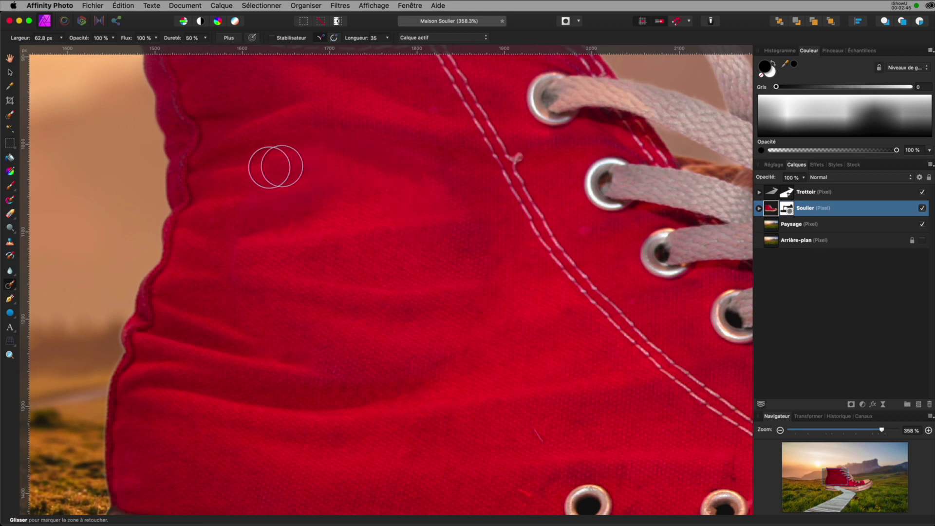
click(250, 183)
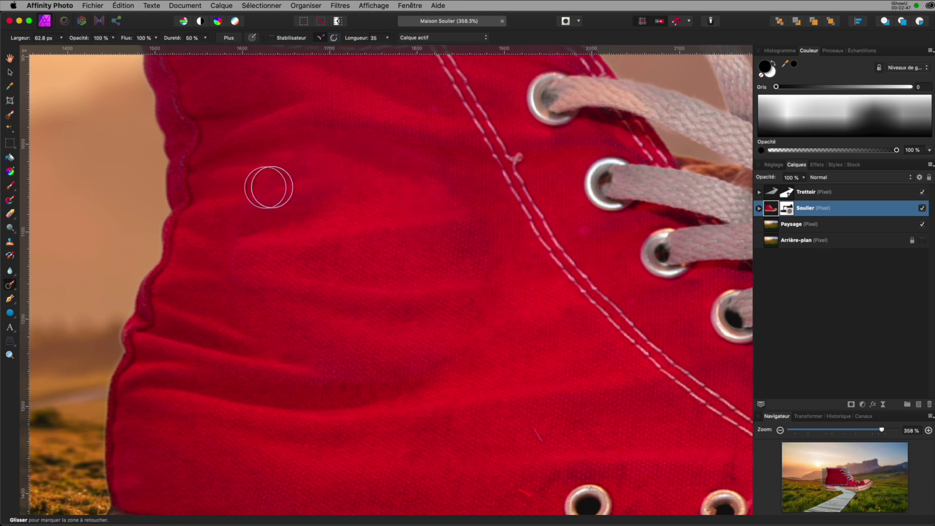
click(287, 143)
click(227, 177)
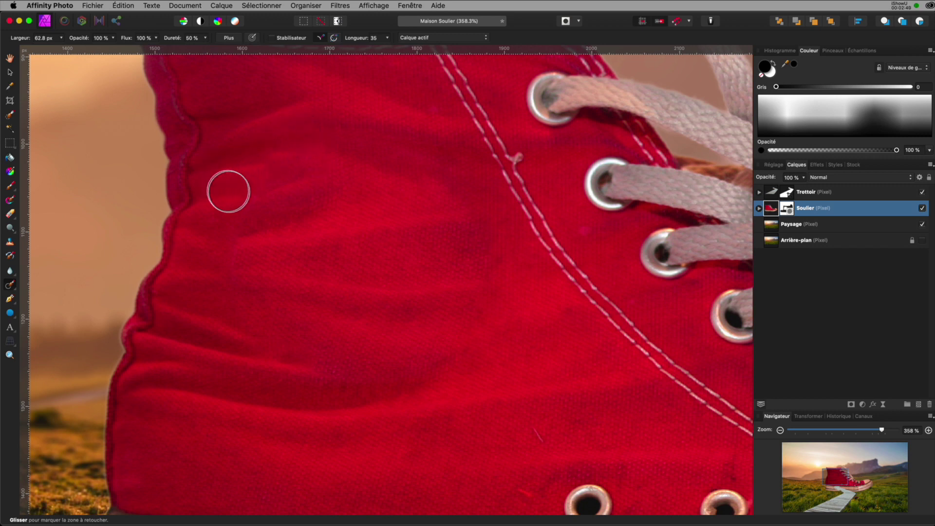
click(289, 172)
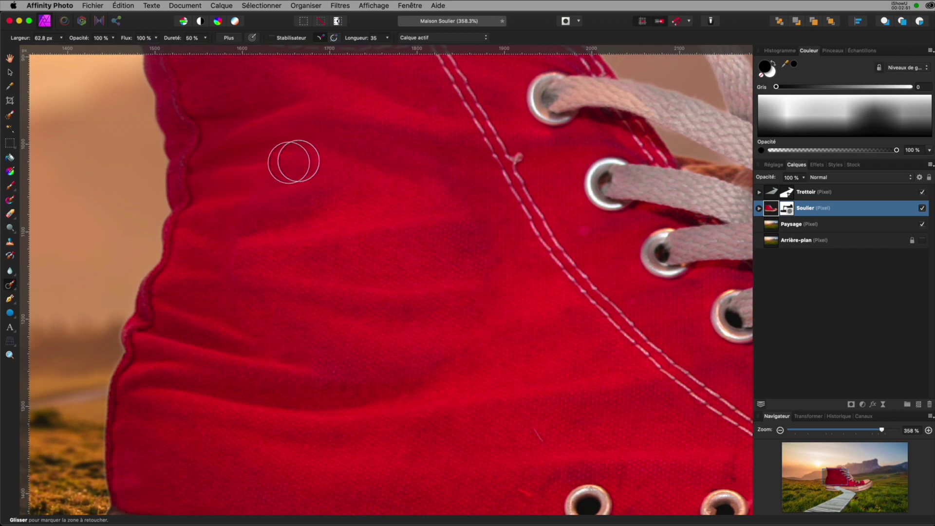
click(261, 169)
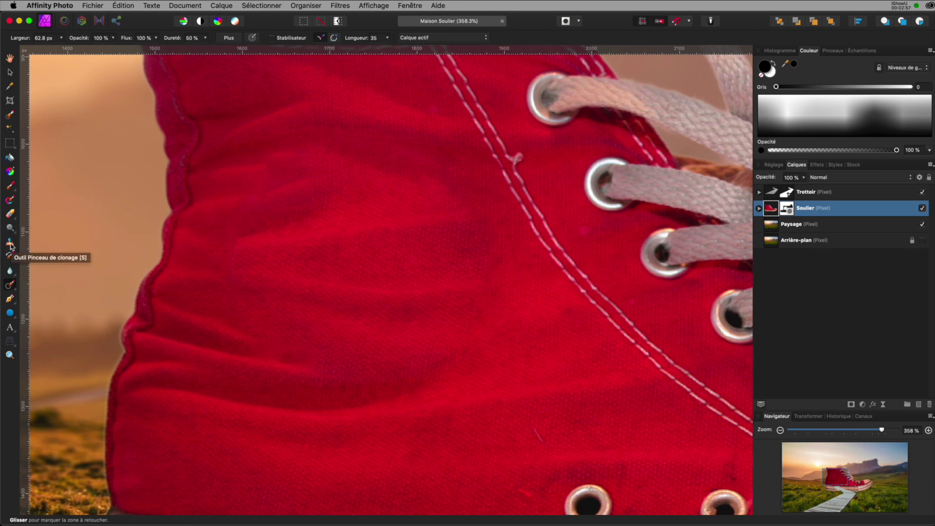
Set up a smaller Clone Brush and clone clean fabric over the first smudge
click(11, 244)
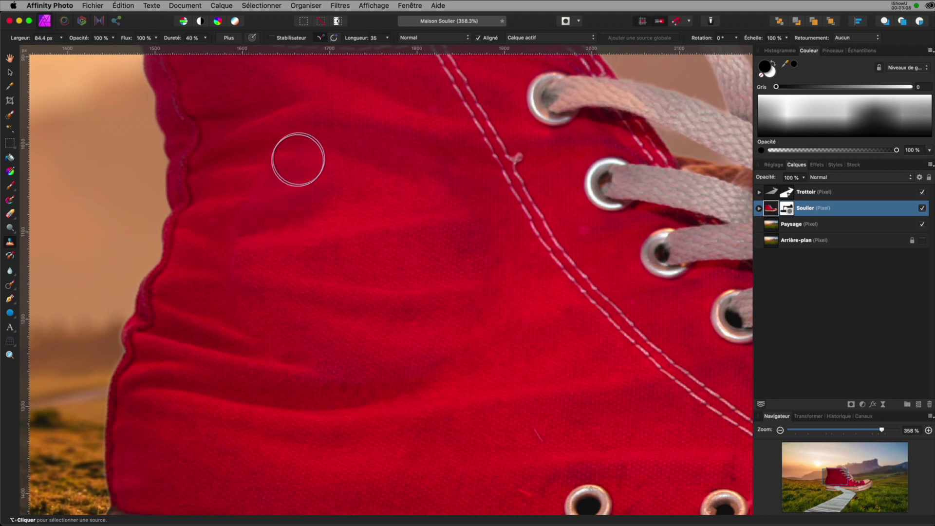
key(bracketleft)
key(bracketleft)
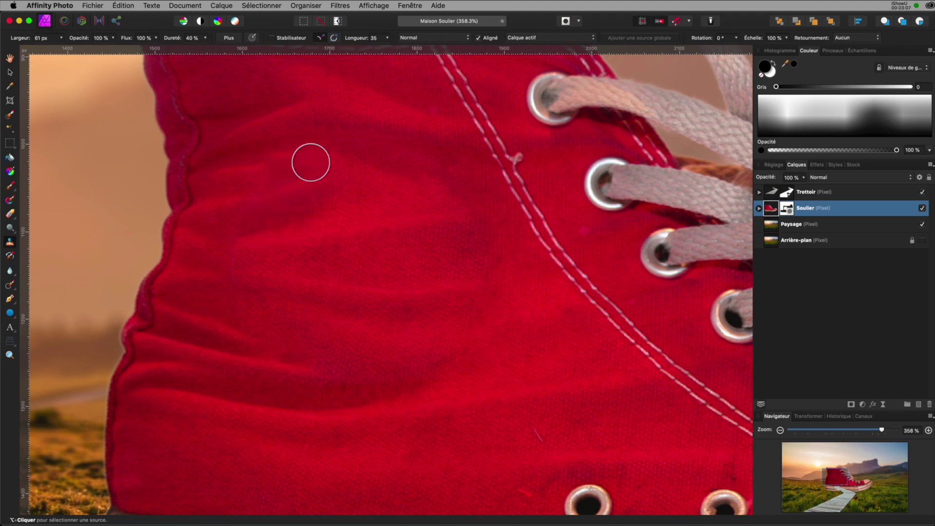
key(bracketleft)
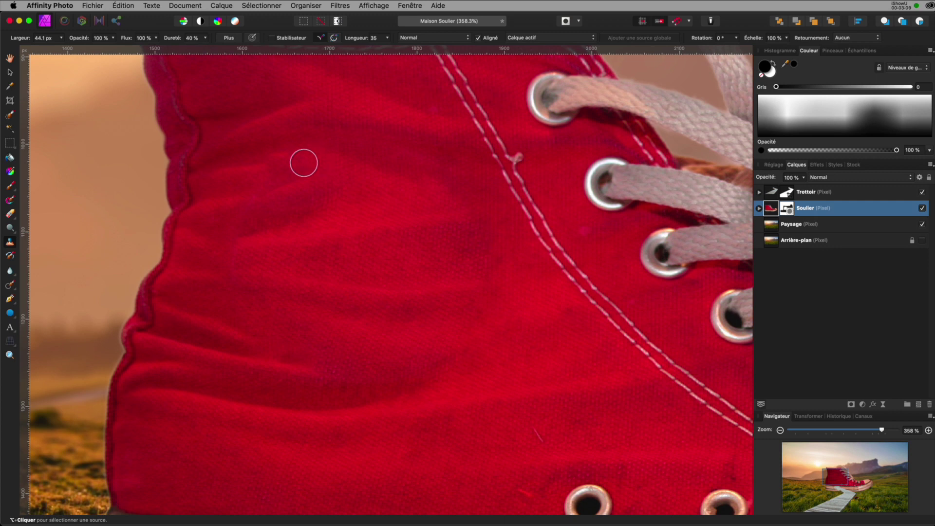
alt+click(224, 169)
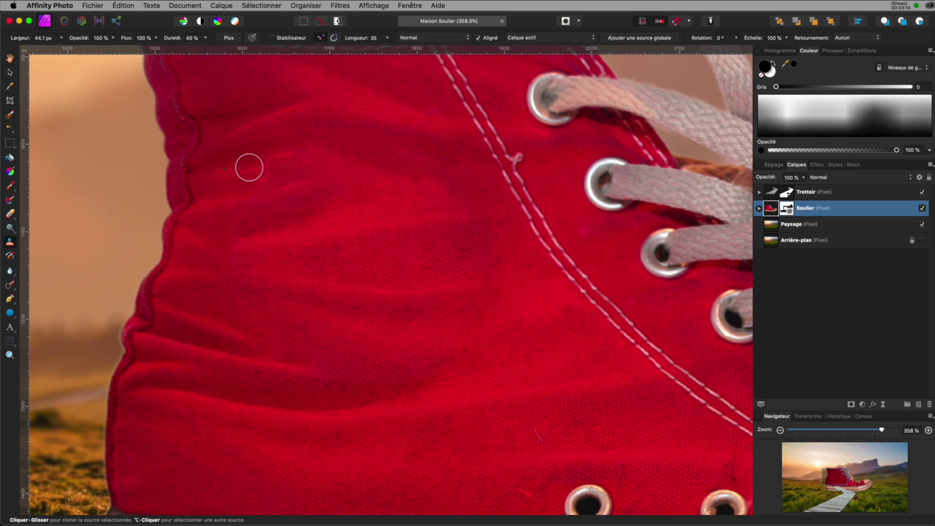
drag(260, 164, 244, 168)
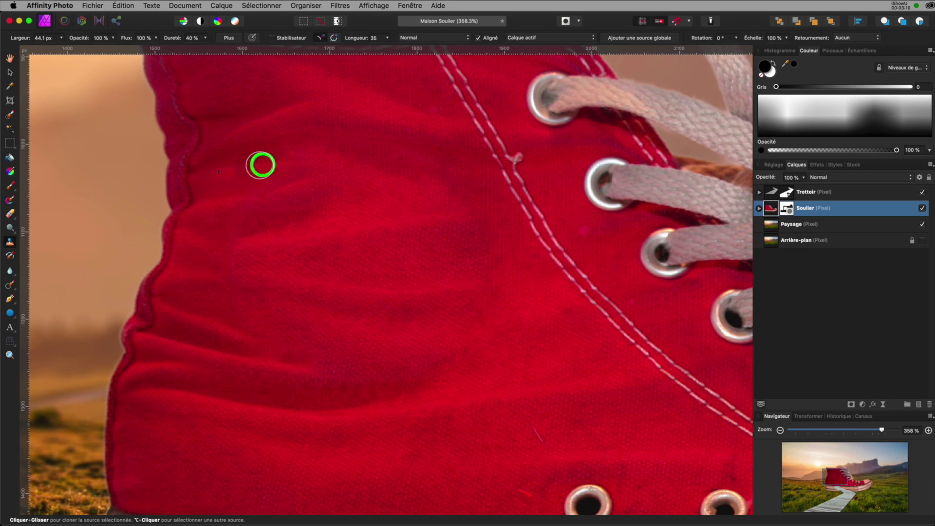
drag(245, 168, 265, 163)
Resample nearby fabric and clone texture over further smudges and blotches
alt+click(217, 168)
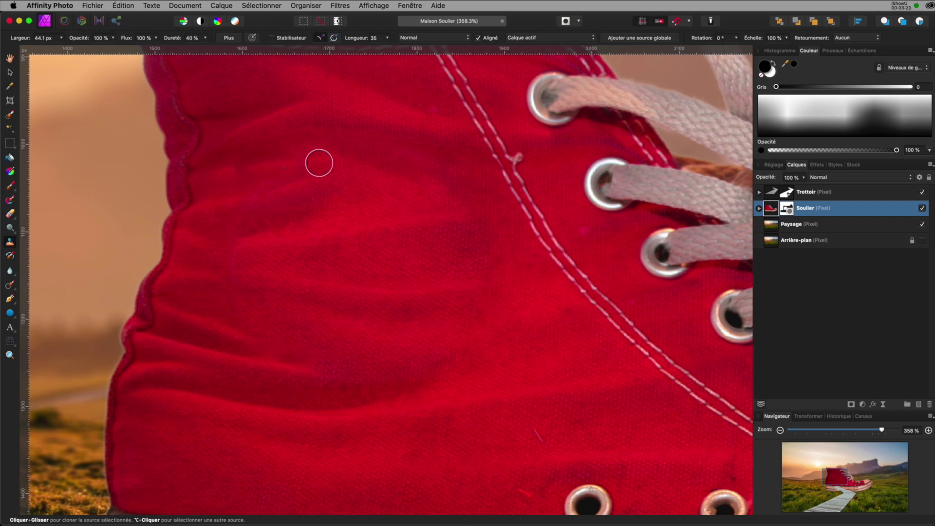
drag(253, 162, 271, 201)
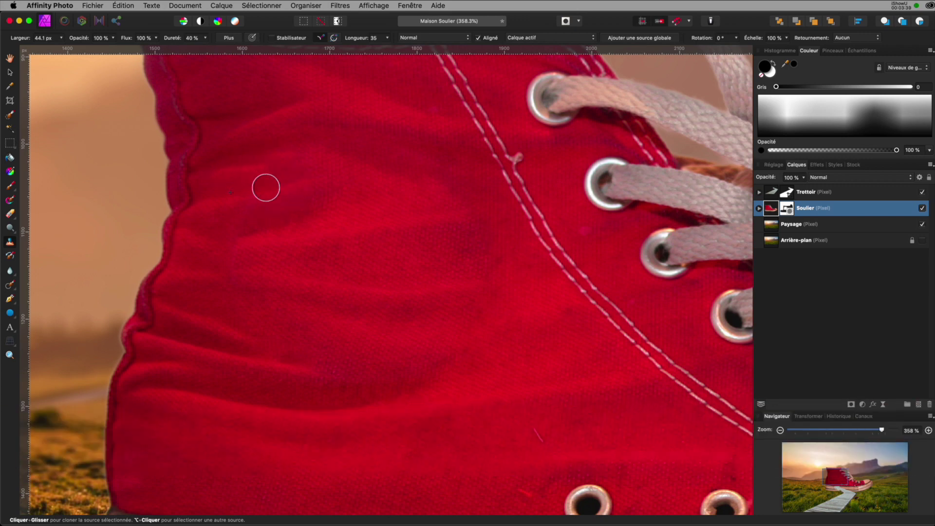
alt+click(213, 199)
click(268, 164)
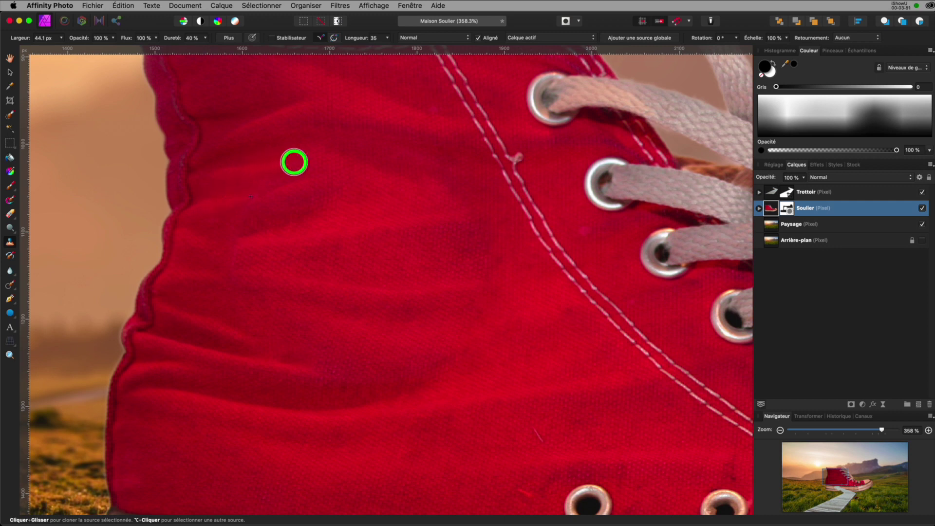
drag(269, 164, 305, 156)
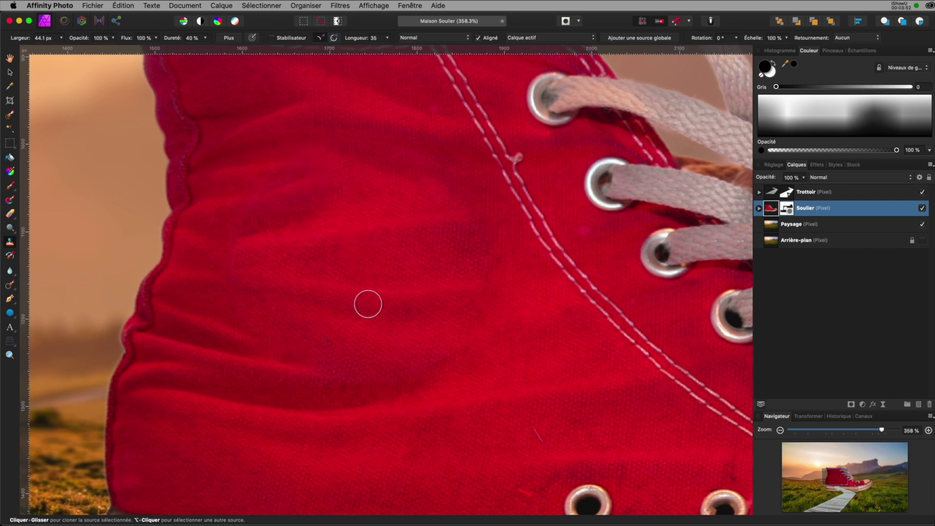
alt+click(213, 198)
Sample fabric lower on the shoe and clone it over the remaining blemish
alt+click(220, 357)
scroll(268, 294, right, 1)
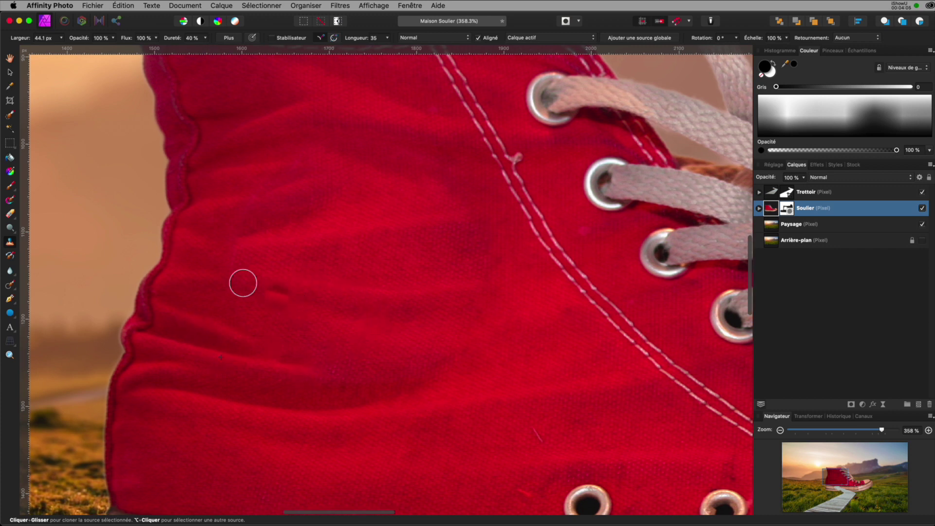
alt+click(183, 276)
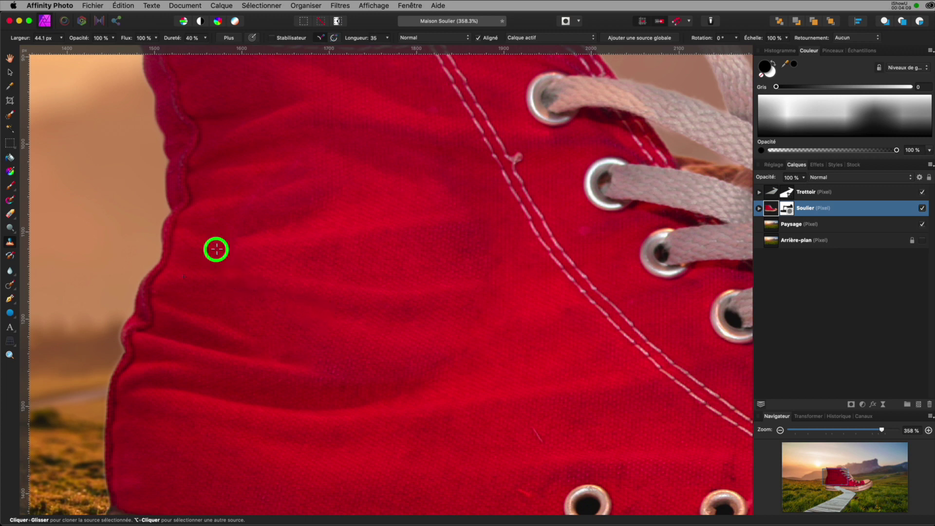
alt+click(235, 251)
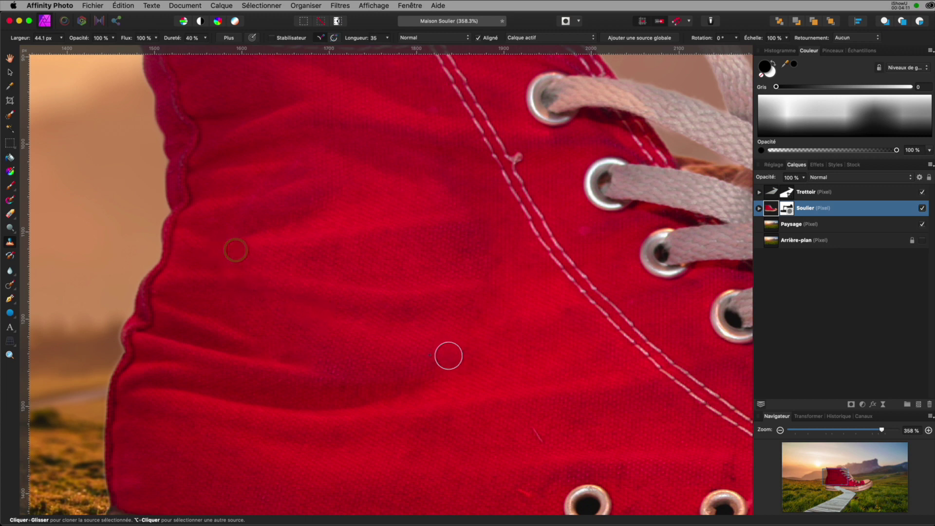
alt+click(251, 164)
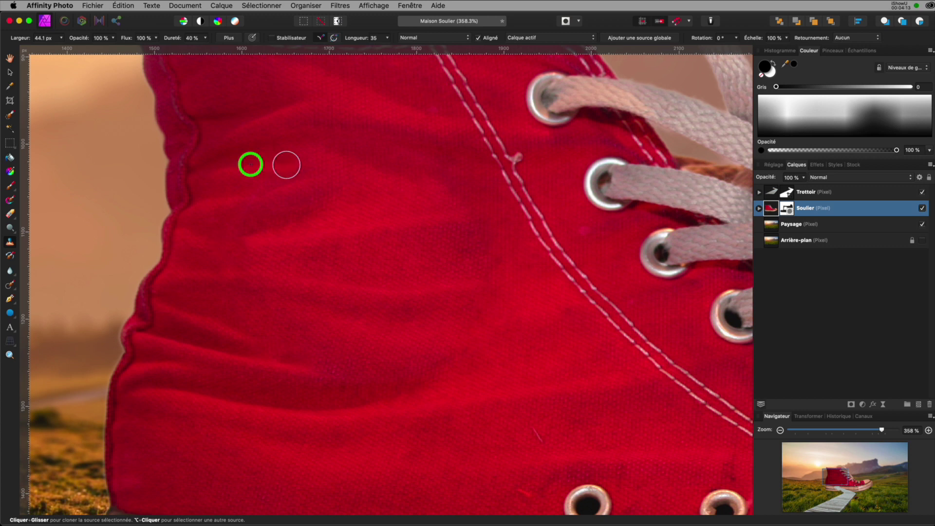
alt+click(377, 198)
drag(324, 203, 259, 226)
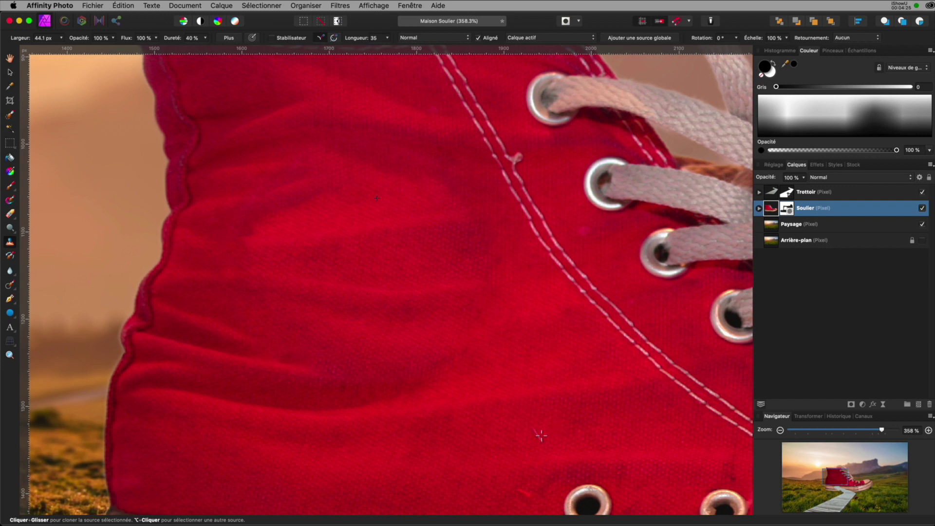
Paint out remaining marks near the laces and stitching with a smaller Inpainting Brush
click(12, 286)
click(538, 432)
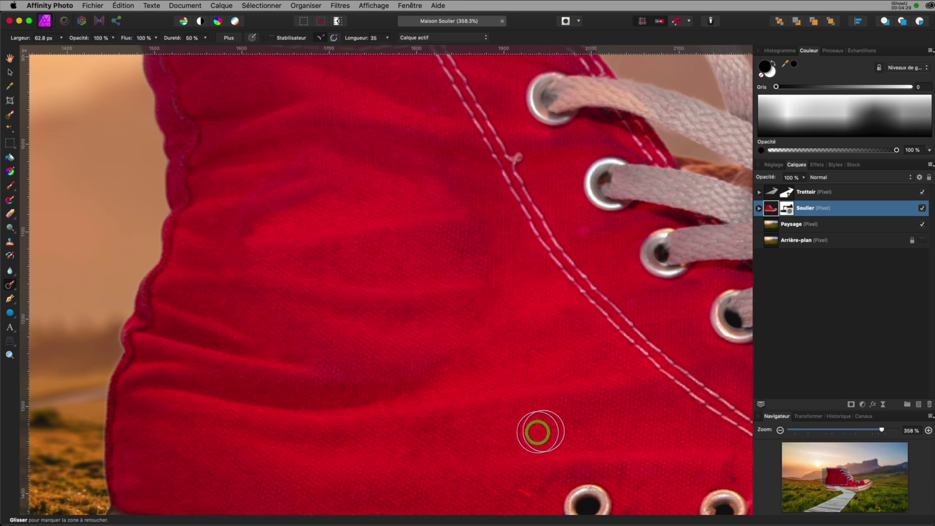
click(525, 492)
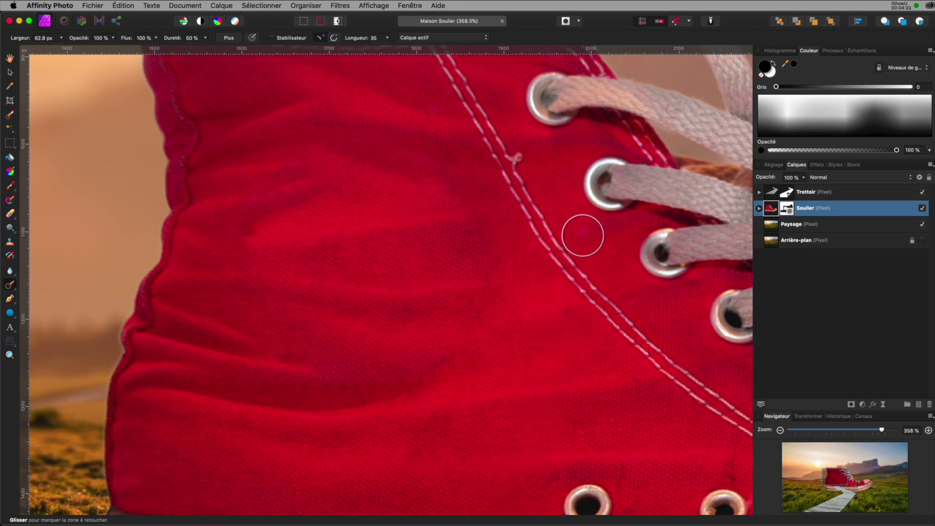
key(bracketleft)
key(bracketleft)
key(bracketleft)
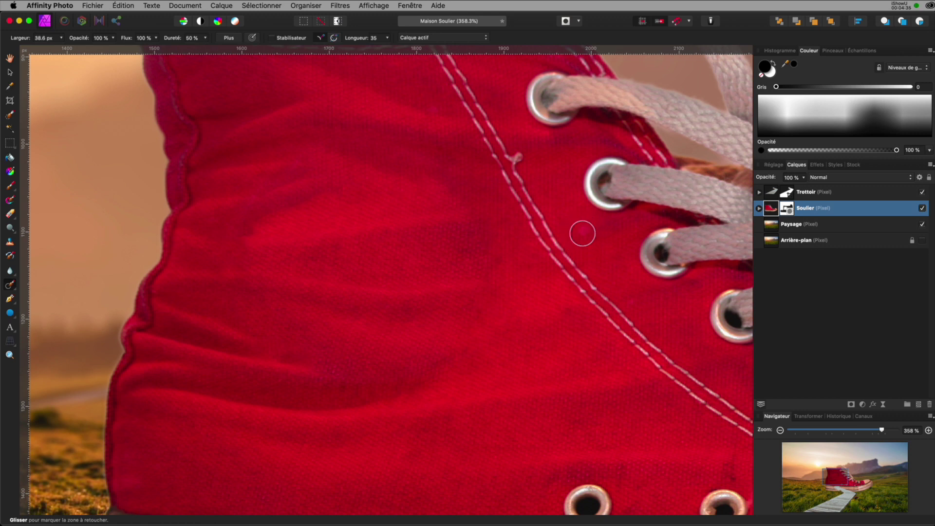
click(585, 233)
click(434, 107)
key(super+0)
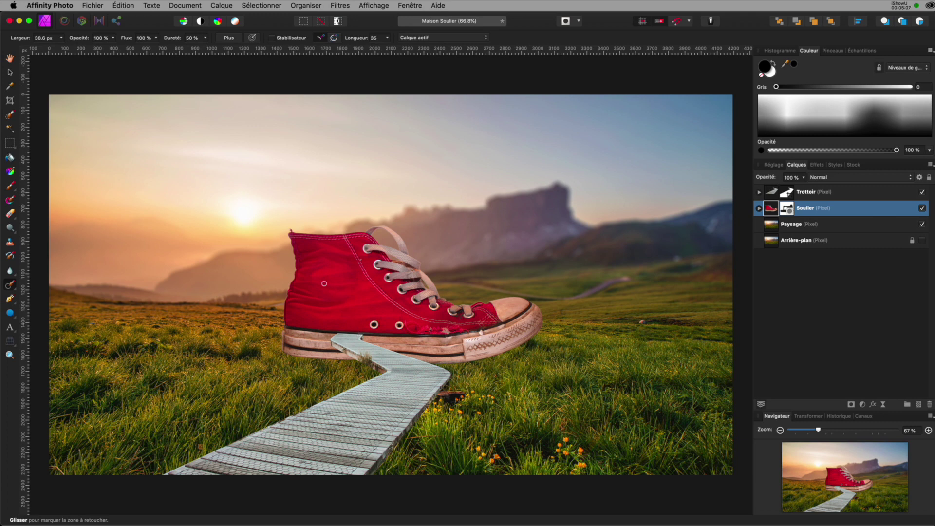
Open 04-Porte.jpeg from the Maison Soulier folder as a new document
click(92, 5)
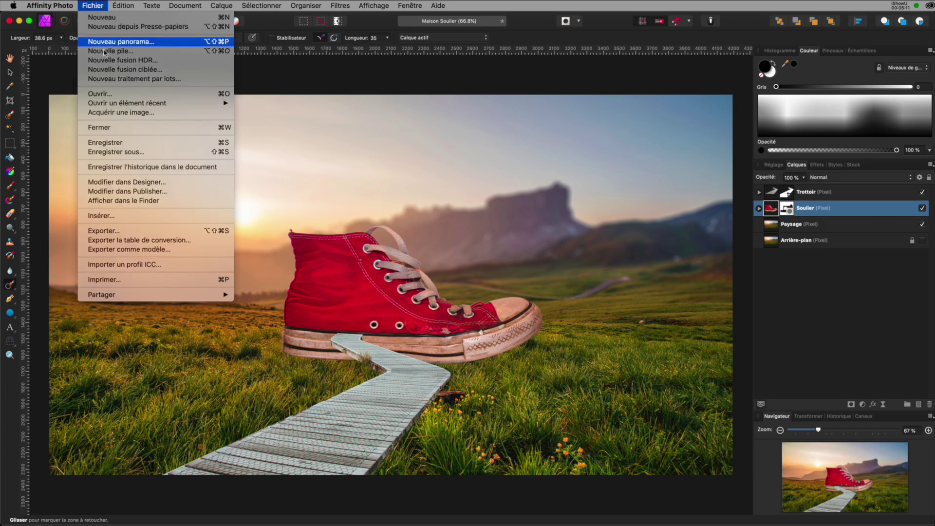
click(106, 94)
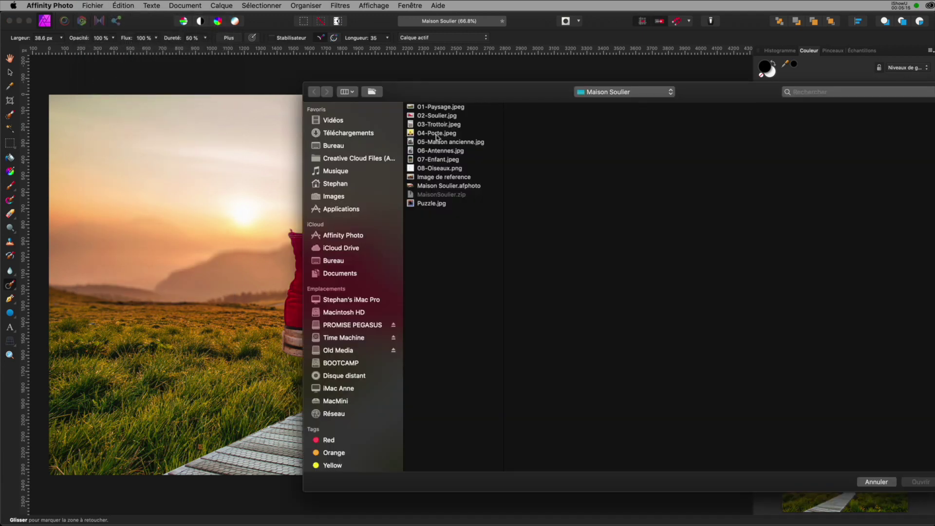
click(437, 133)
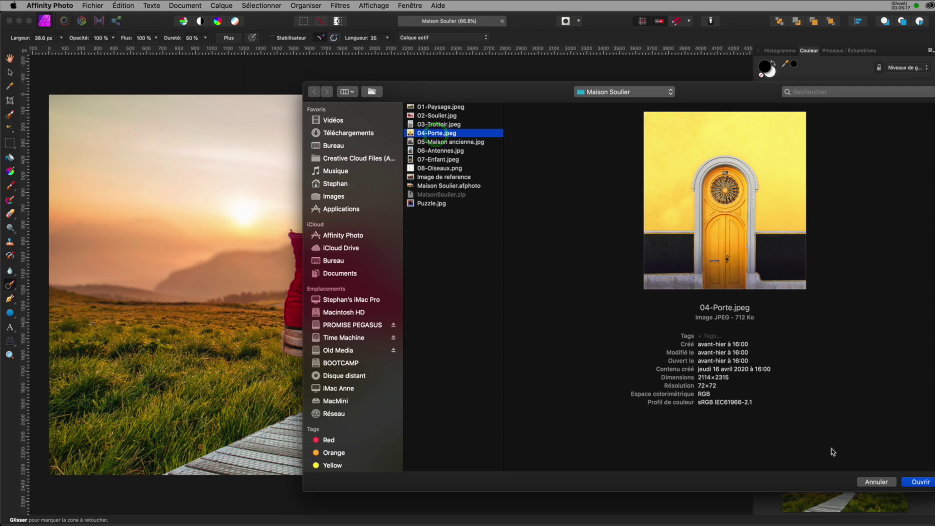
click(905, 483)
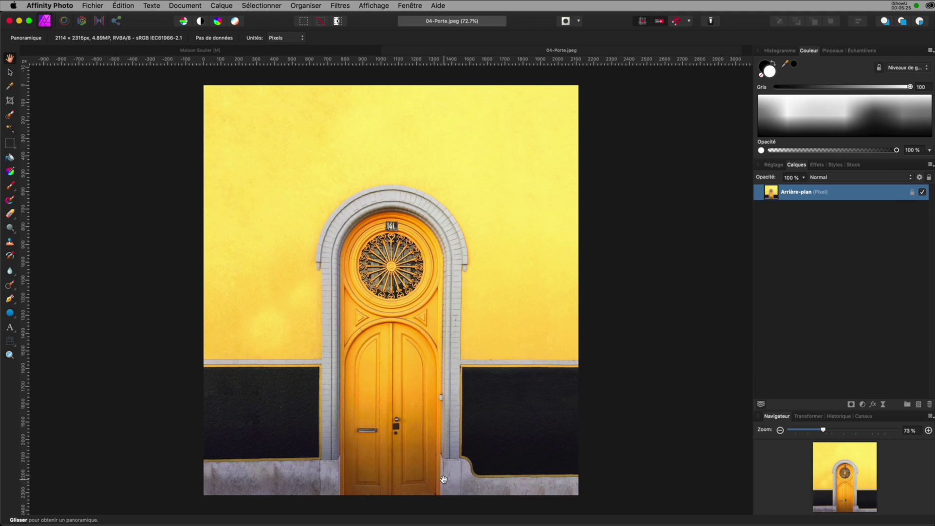
Pan the door photo up and select the Selection Brush tool
drag(397, 448, 399, 391)
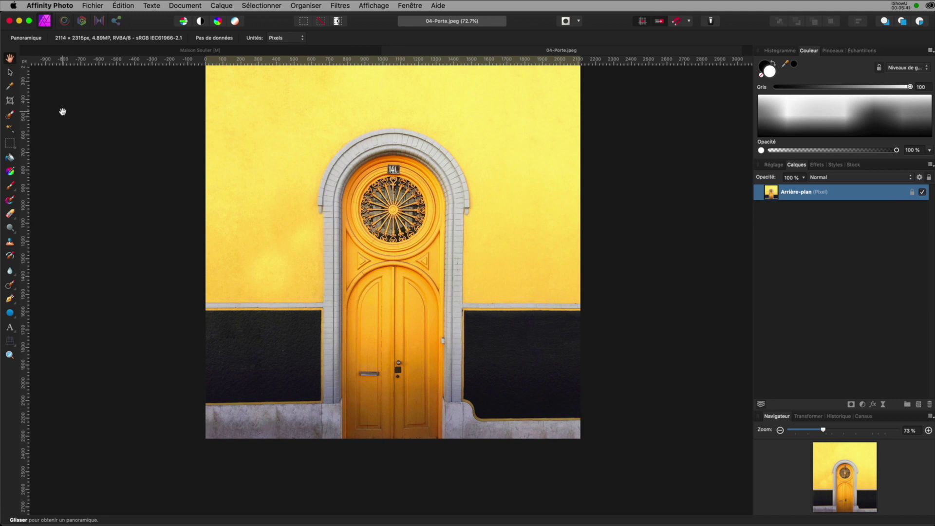
click(9, 115)
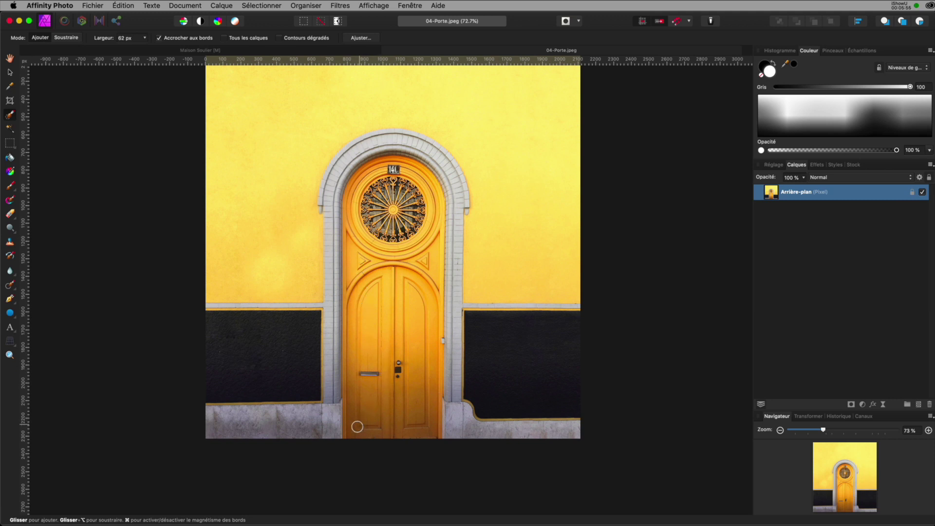
Brush a selection along the door's bottom, left side, arch and right pillar
mouse_move(357, 426)
mouse_down()
mouse_move(396, 429)
mouse_move(426, 397)
mouse_move(424, 320)
mouse_up()
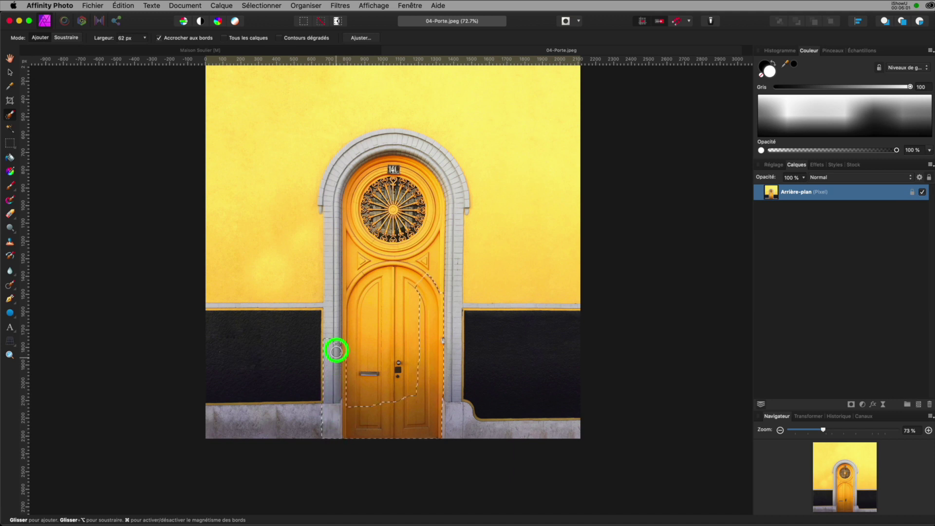
mouse_move(338, 306)
mouse_down()
mouse_move(334, 200)
mouse_move(348, 169)
mouse_move(393, 146)
mouse_move(415, 151)
mouse_move(372, 146)
mouse_move(325, 206)
mouse_move(348, 158)
mouse_move(334, 171)
mouse_move(378, 138)
mouse_move(428, 148)
mouse_move(453, 192)
mouse_move(363, 175)
mouse_move(422, 205)
mouse_move(392, 178)
mouse_move(351, 211)
mouse_move(438, 215)
mouse_move(355, 244)
mouse_move(355, 278)
mouse_move(436, 261)
mouse_move(352, 292)
mouse_move(372, 380)
mouse_move(420, 385)
mouse_move(441, 430)
mouse_move(453, 420)
mouse_move(453, 212)
mouse_move(463, 208)
mouse_move(453, 207)
mouse_up()
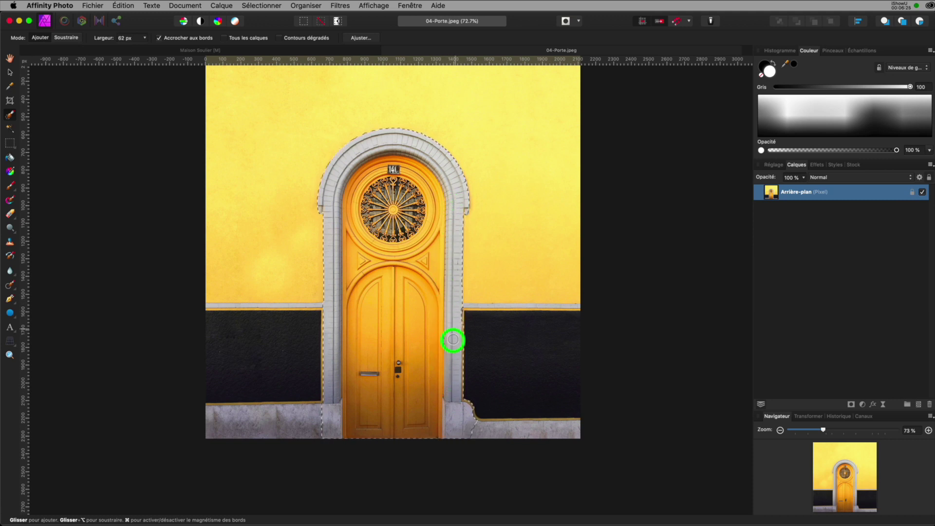
drag(453, 339, 456, 429)
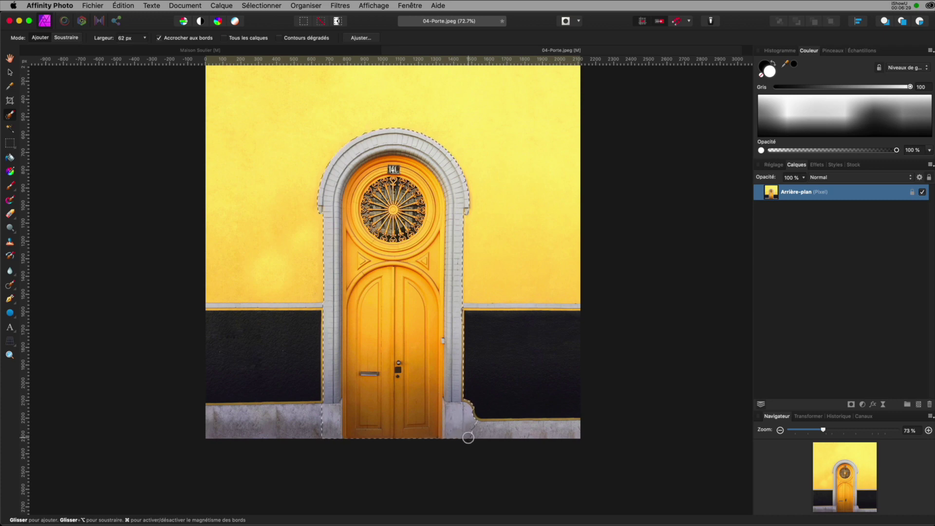
scroll(468, 438, up, 3)
scroll(468, 435, up, 3)
scroll(469, 435, up, 2)
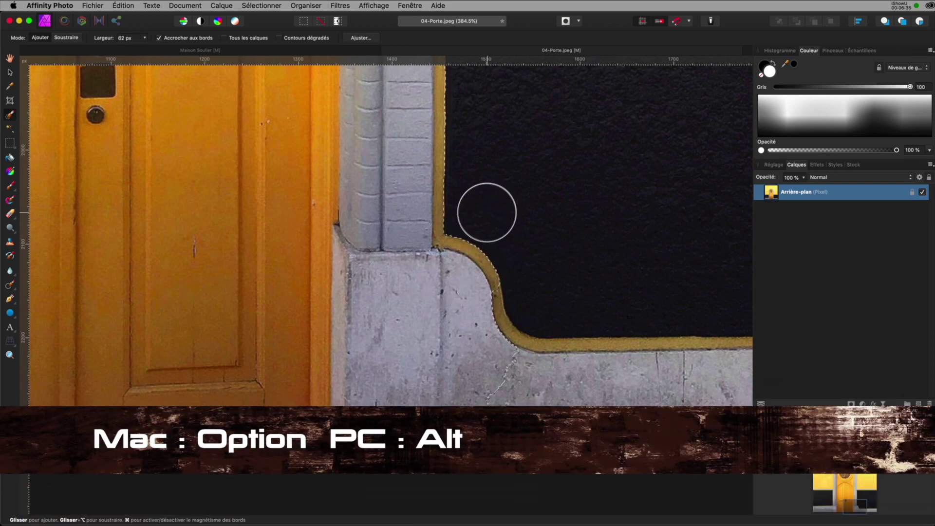
Refine the door selection around the curved corner and along the concrete base
drag(487, 213, 483, 288)
drag(486, 357, 492, 432)
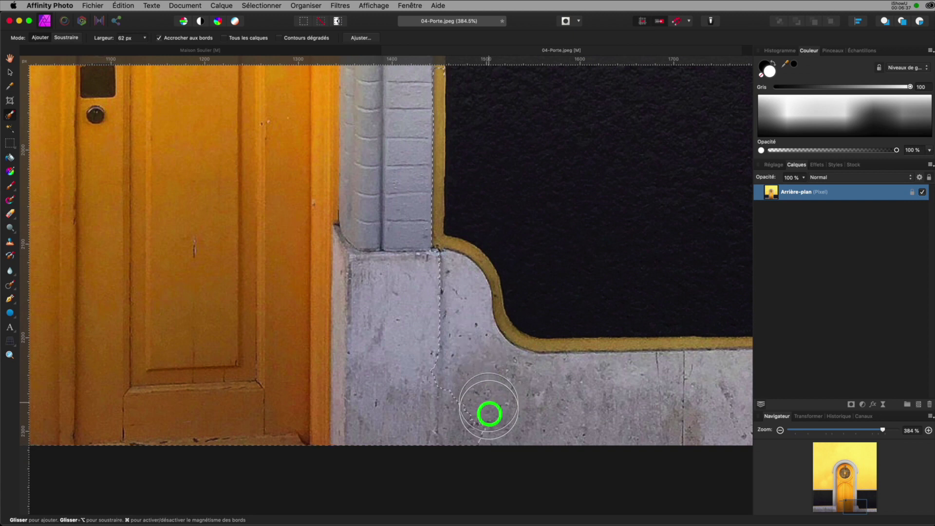
drag(405, 372, 410, 439)
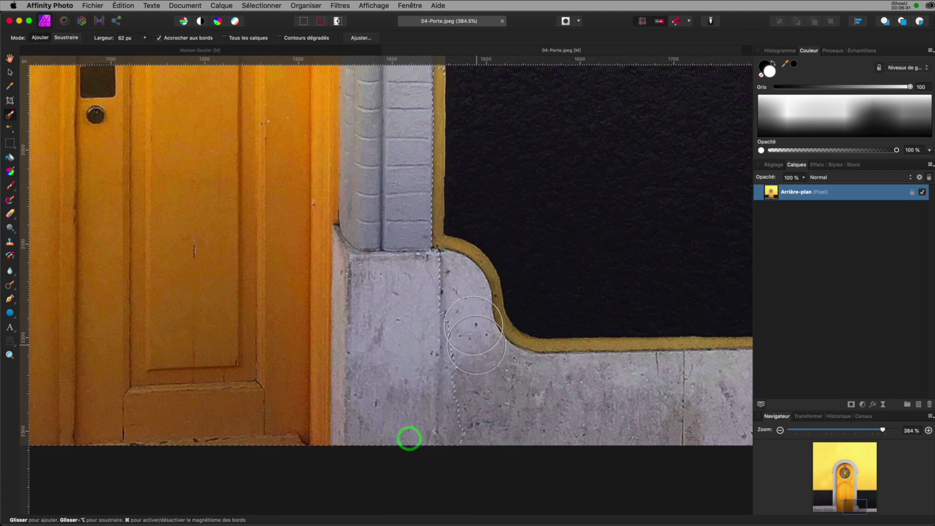
drag(476, 362, 480, 429)
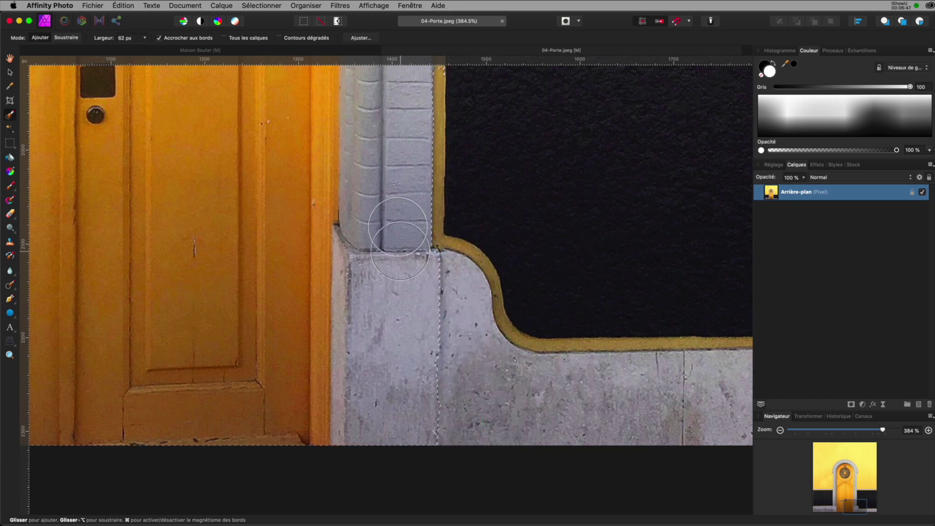
Extend the selection along the black panel, yellow strip and grey strip corner
drag(397, 223, 408, 448)
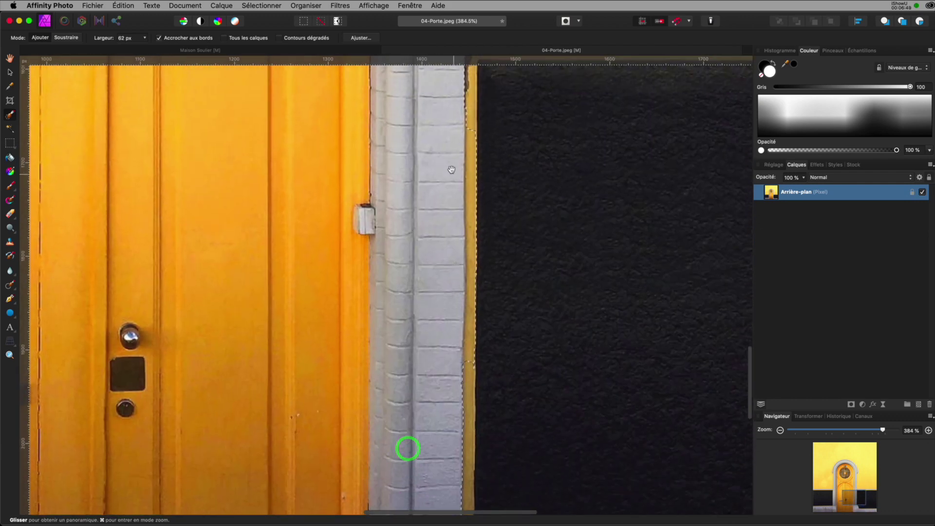
drag(451, 169, 437, 303)
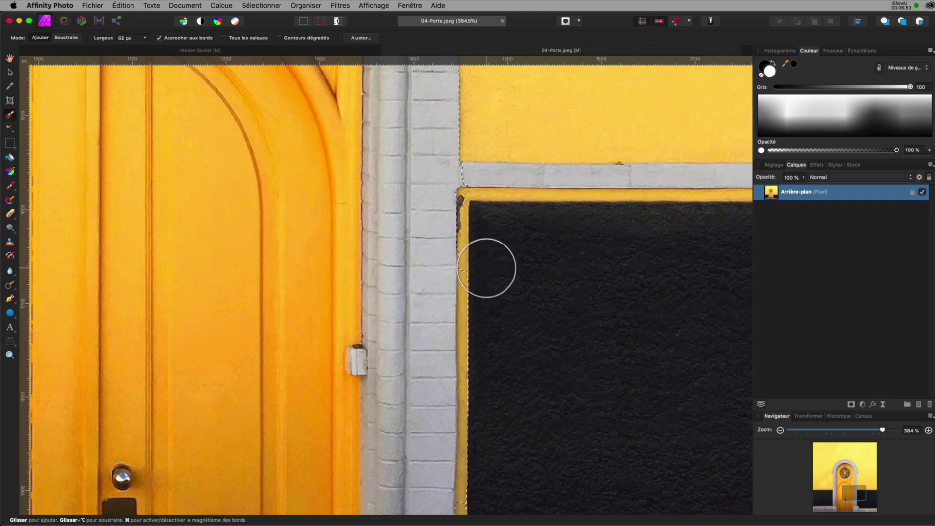
drag(488, 269, 497, 462)
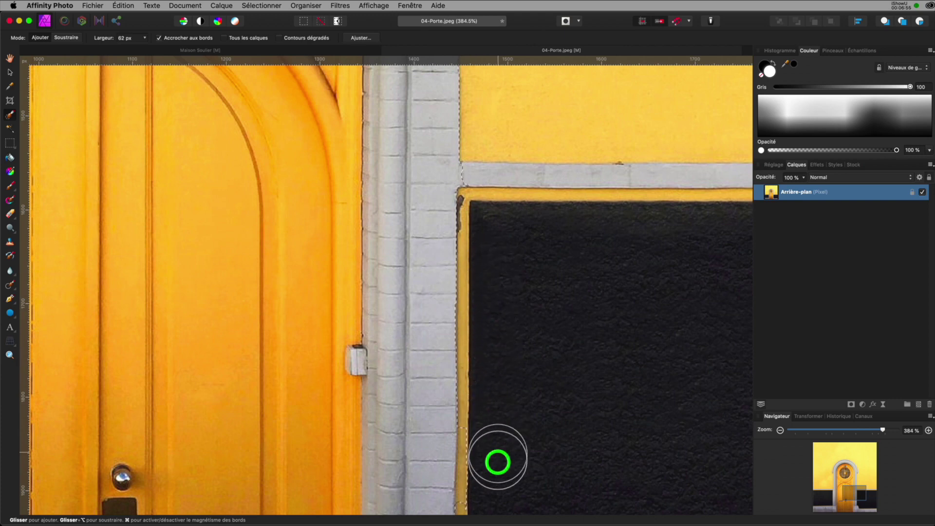
scroll(489, 222, down, 5)
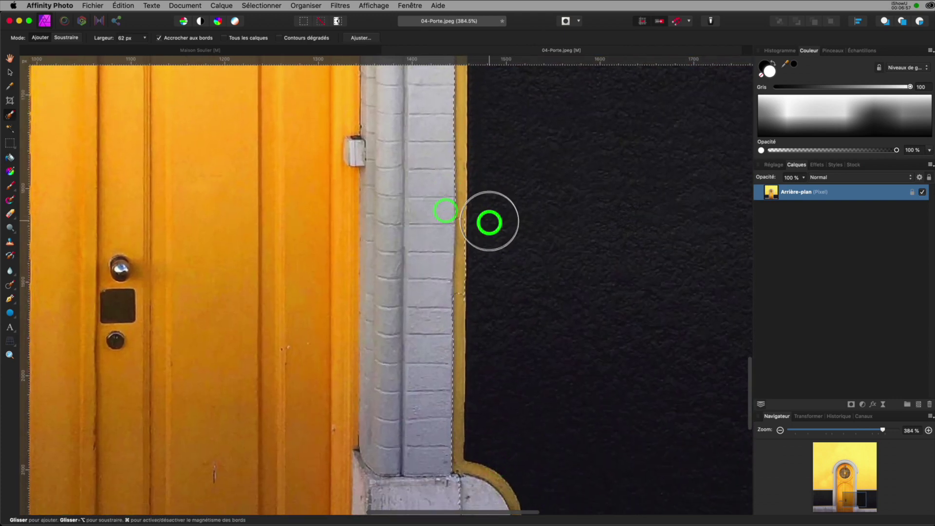
drag(482, 277, 421, 284)
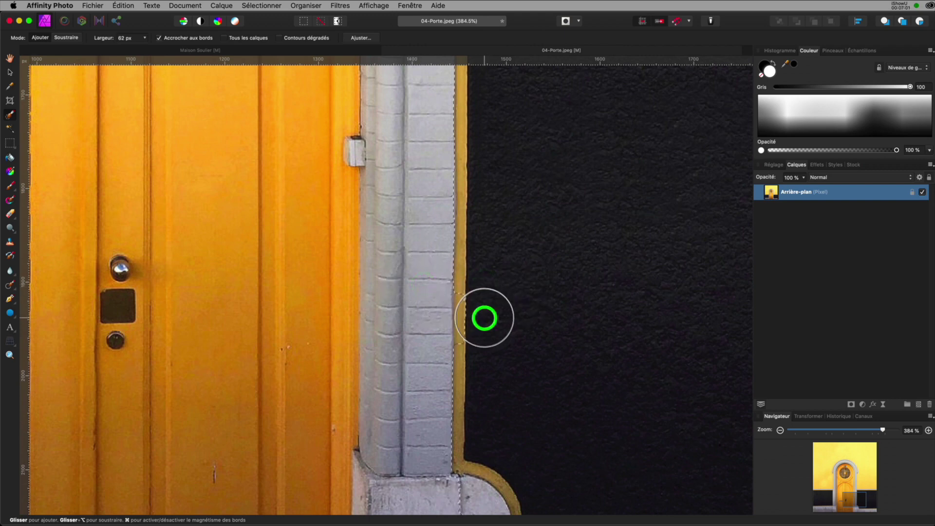
scroll(424, 438, up, 6)
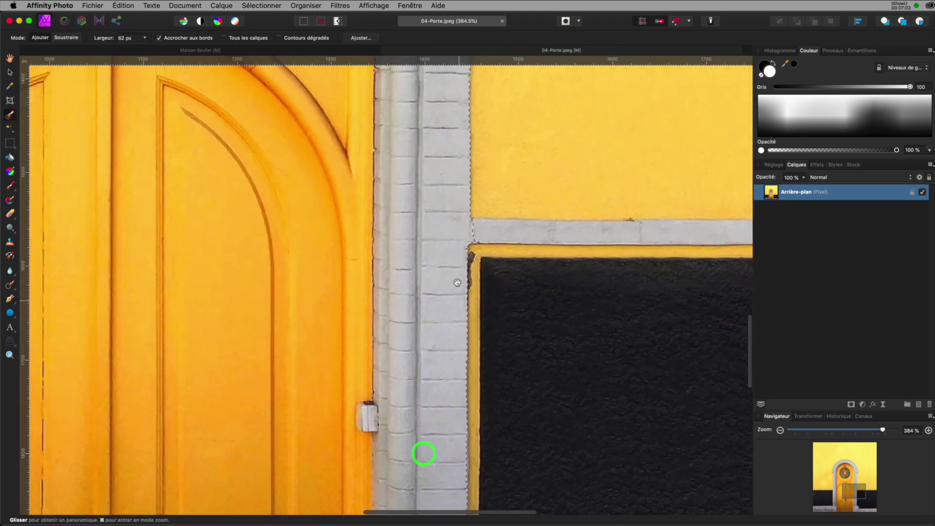
click(502, 233)
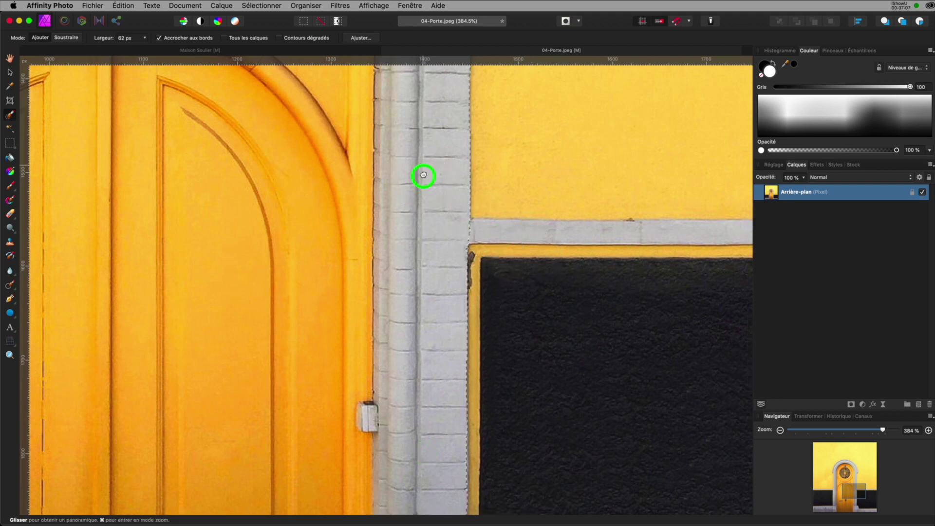
drag(424, 175, 487, 468)
scroll(482, 465, up, 5)
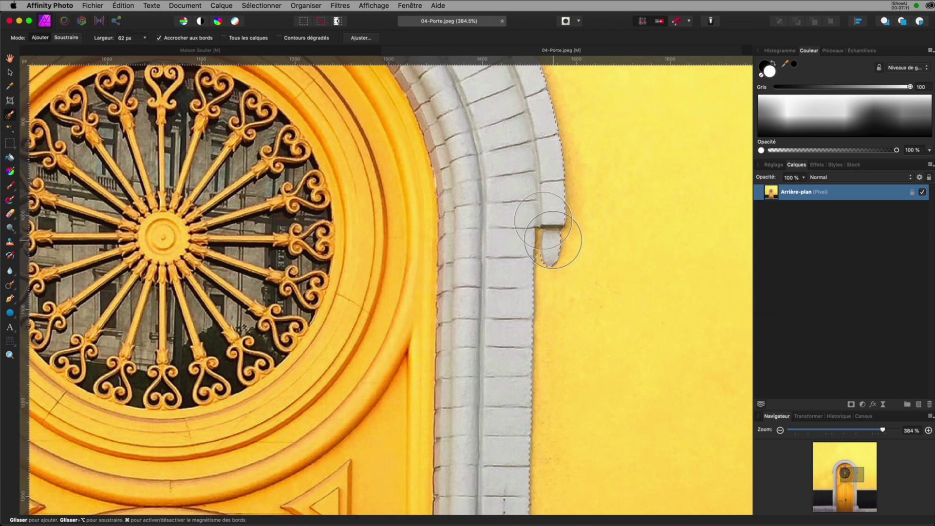
Paint the grey stone base into the door selection, then fit the whole image in view
click(500, 194)
drag(500, 194, 610, 372)
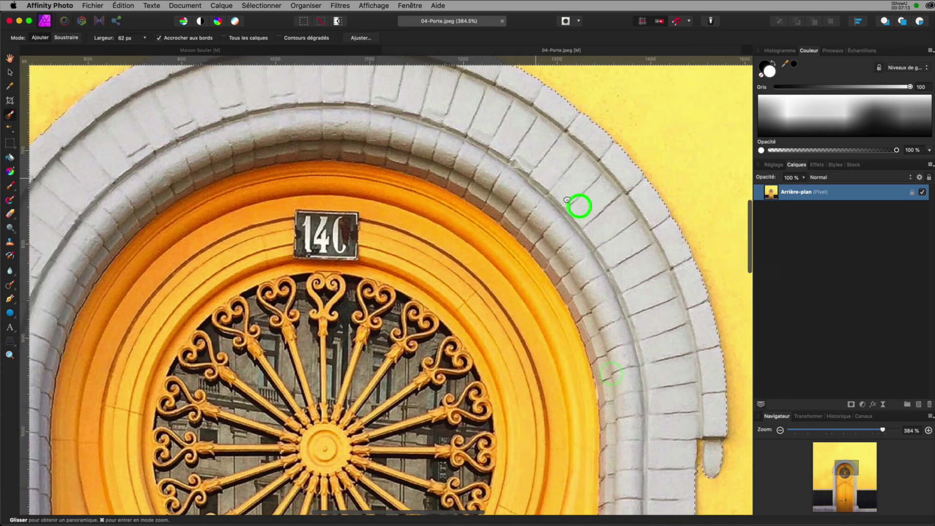
drag(578, 204, 631, 256)
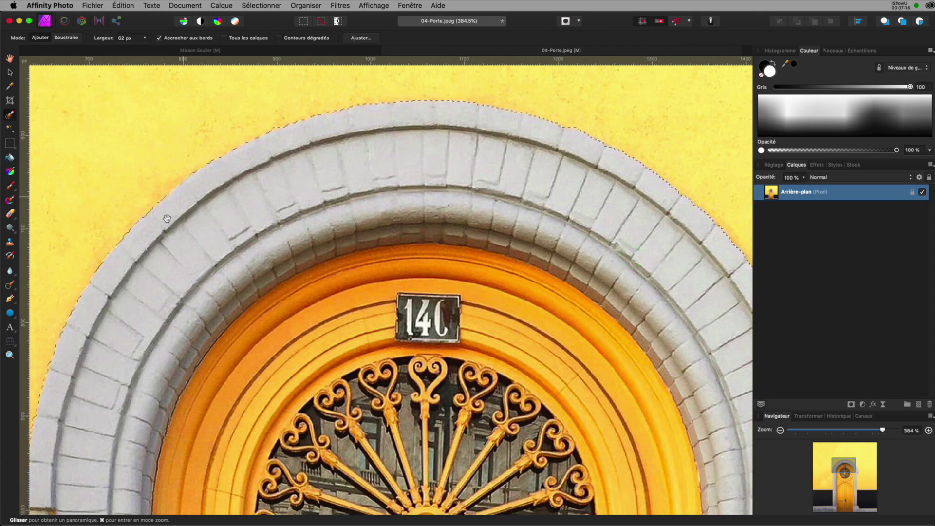
drag(152, 309, 313, 110)
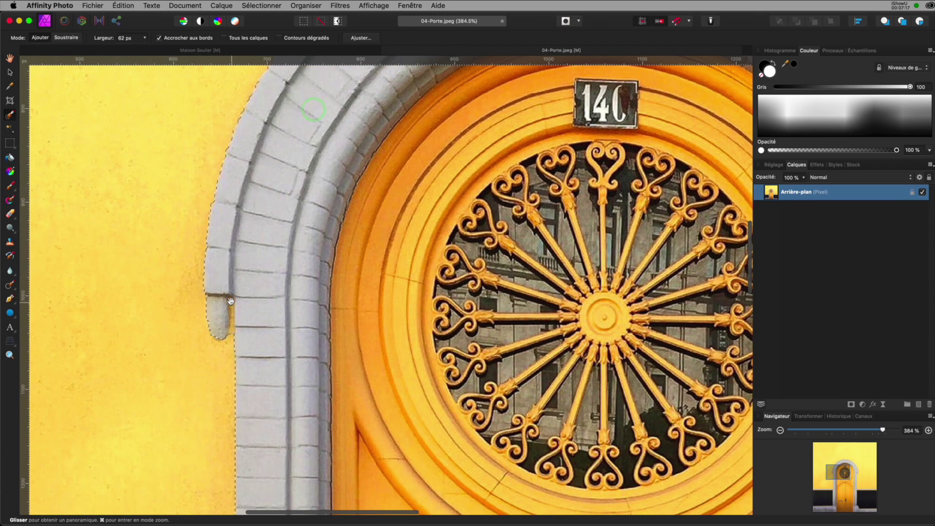
drag(288, 408, 283, 61)
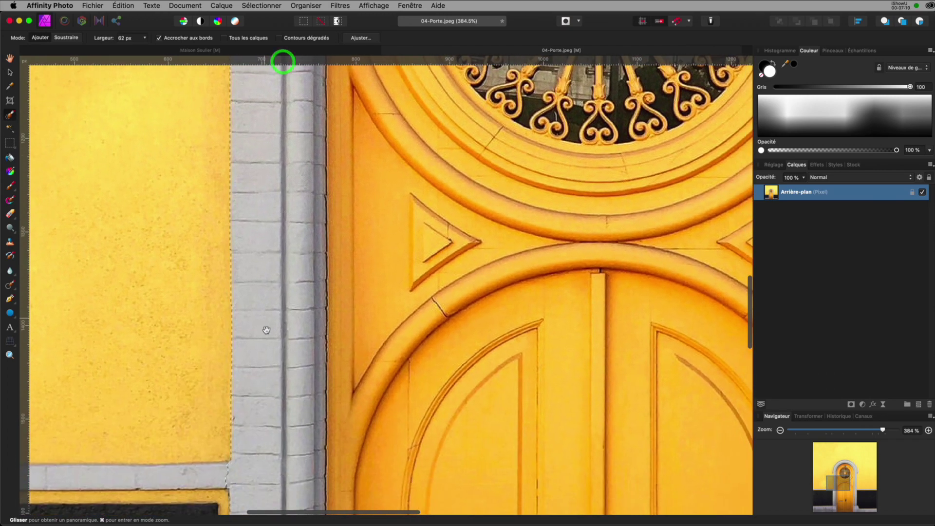
drag(266, 330, 272, 60)
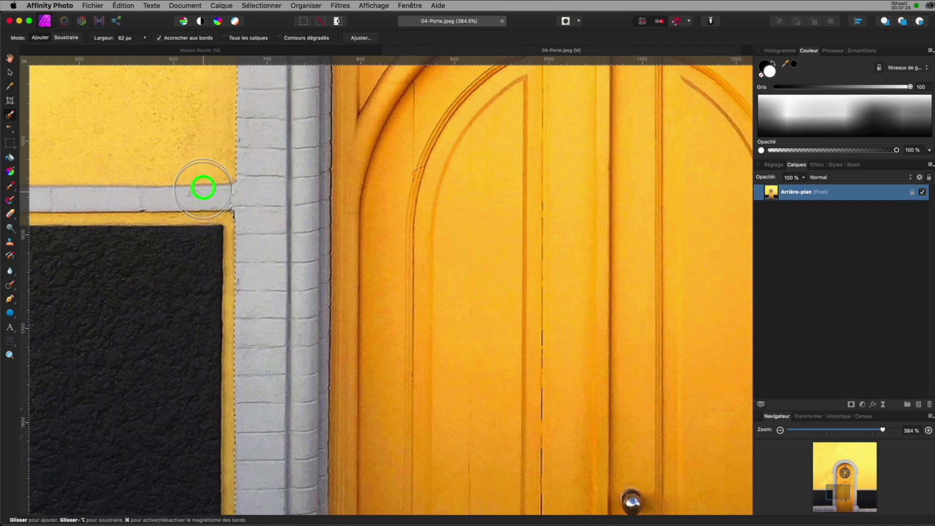
click(266, 206)
drag(291, 361, 308, 63)
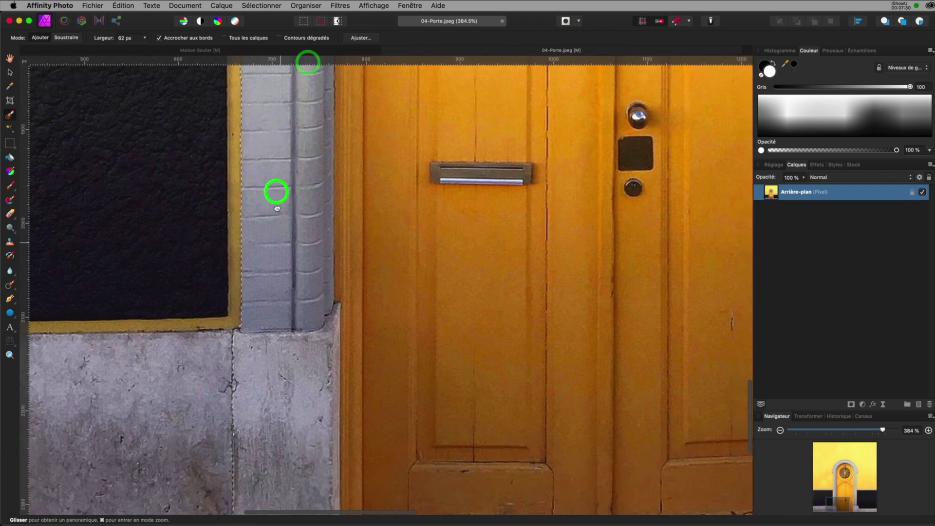
drag(274, 192, 268, 123)
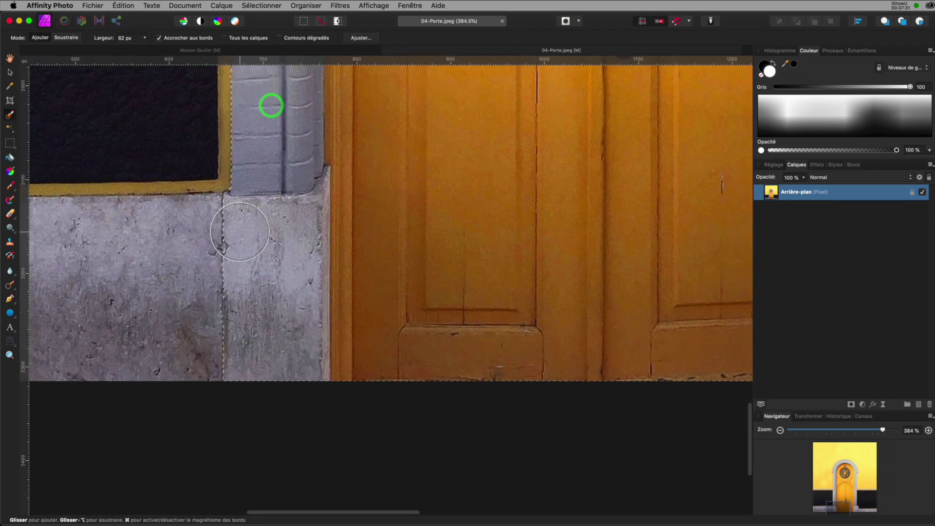
drag(253, 300, 258, 308)
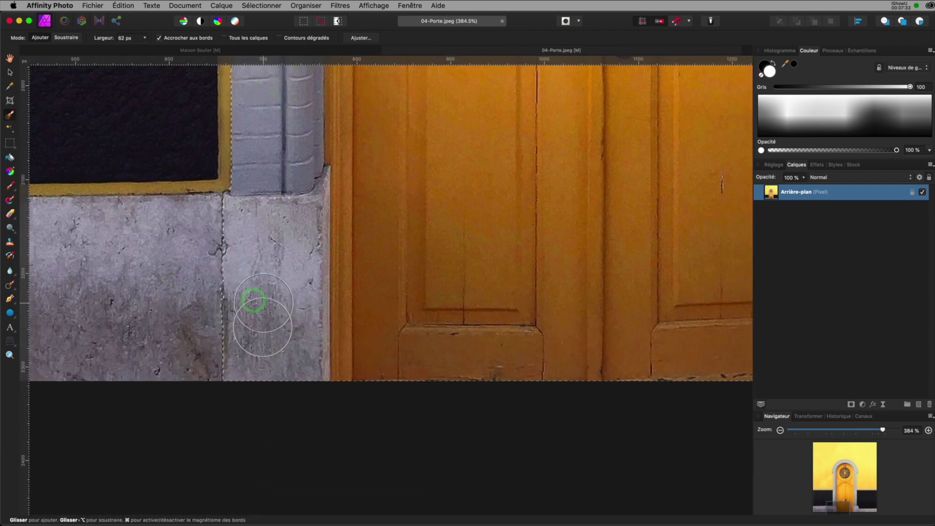
key(super+0)
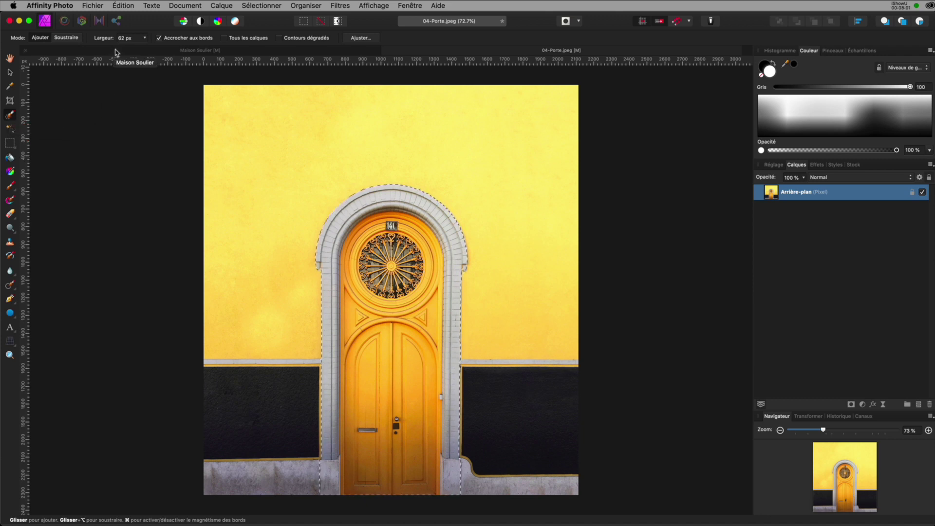
Open Refine Selection, move its panel aside, and preview as a Black and White mask
click(358, 39)
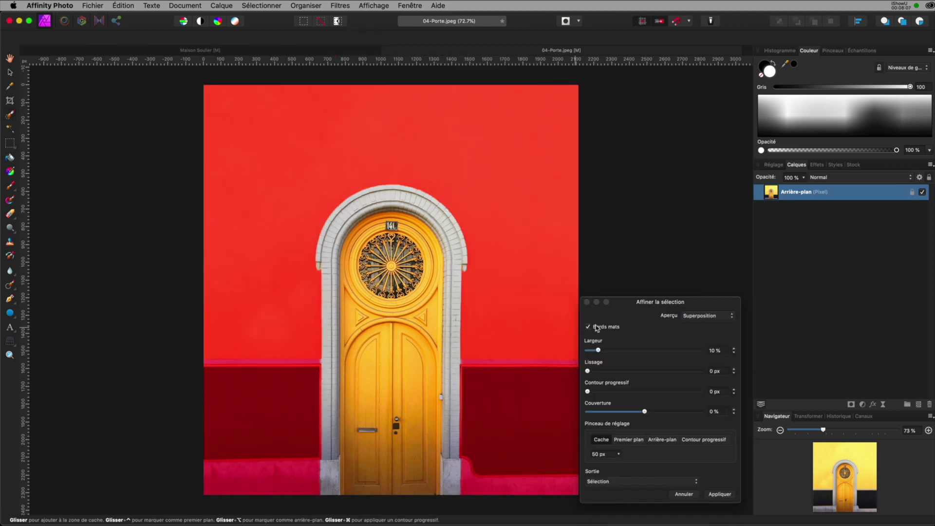
drag(613, 308, 615, 89)
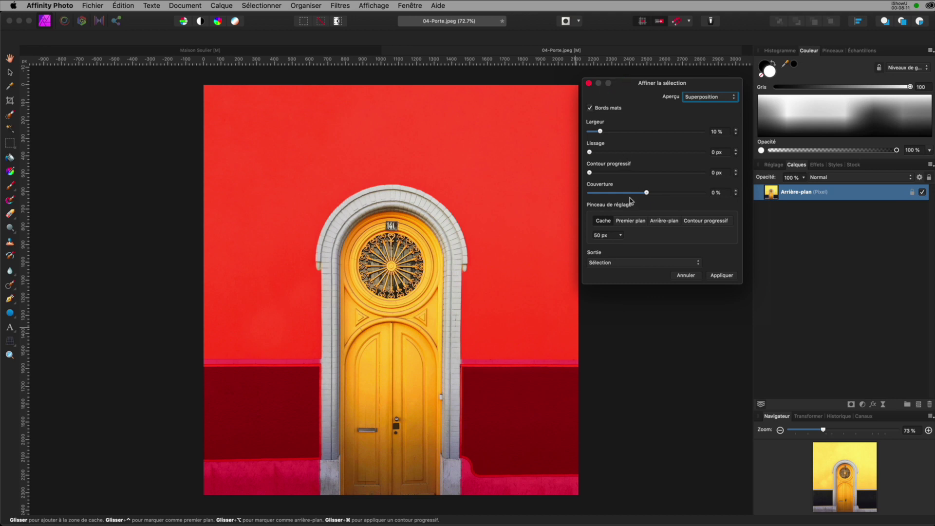
drag(701, 99, 702, 121)
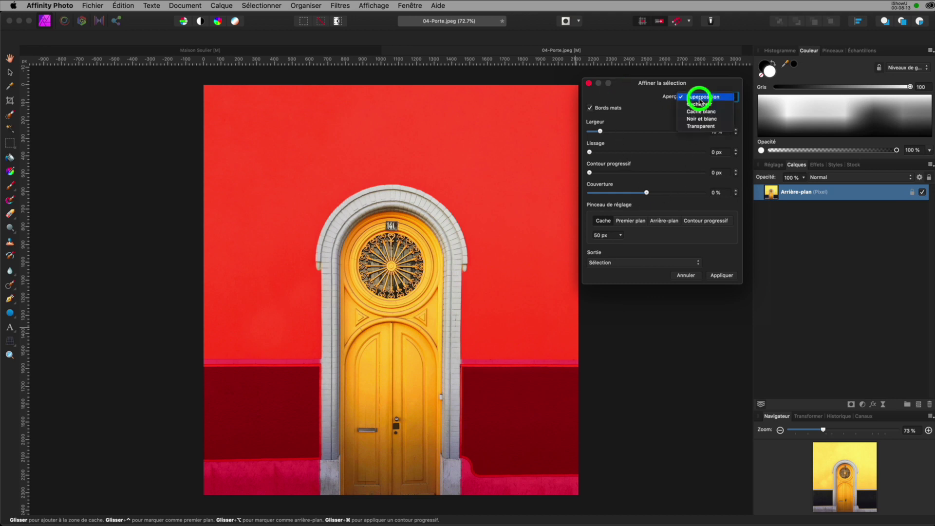
click(702, 121)
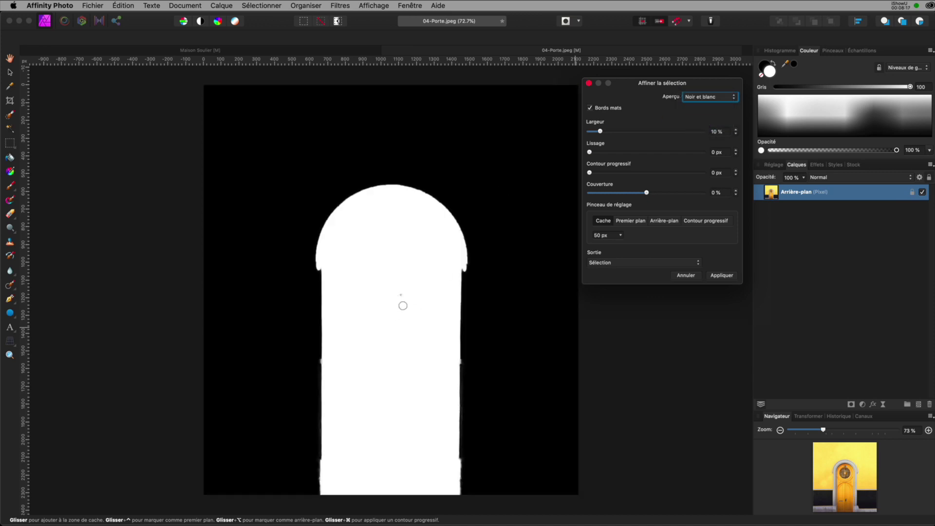
scroll(402, 301, up, 10)
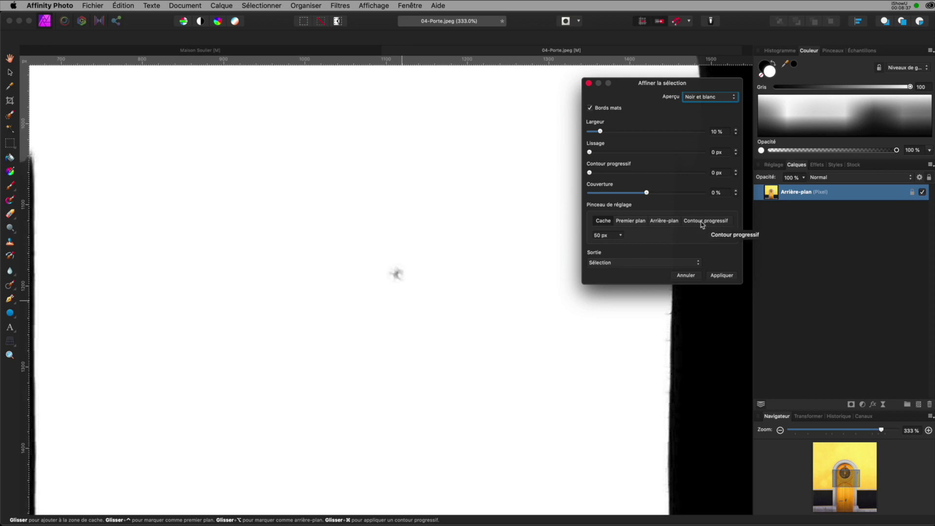
Select the Foreground refine brush and zoom in on the door's edge
click(627, 222)
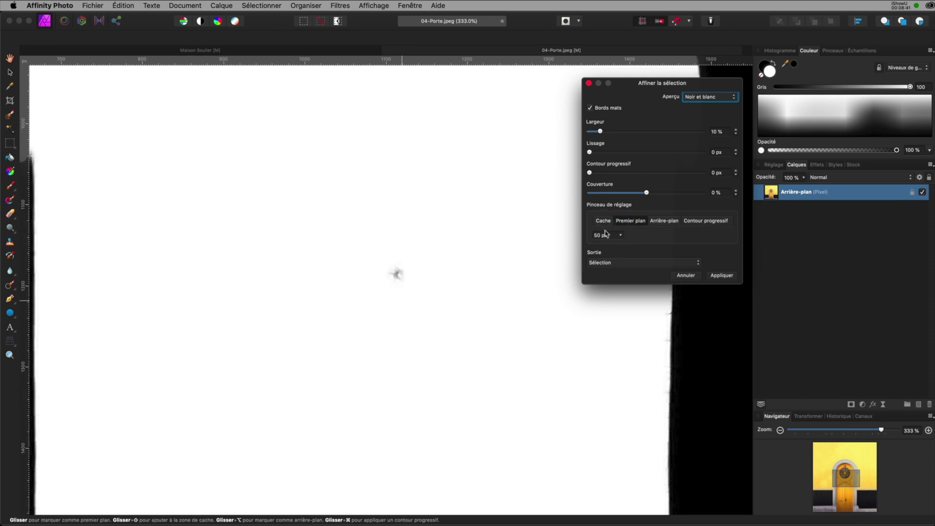
click(399, 275)
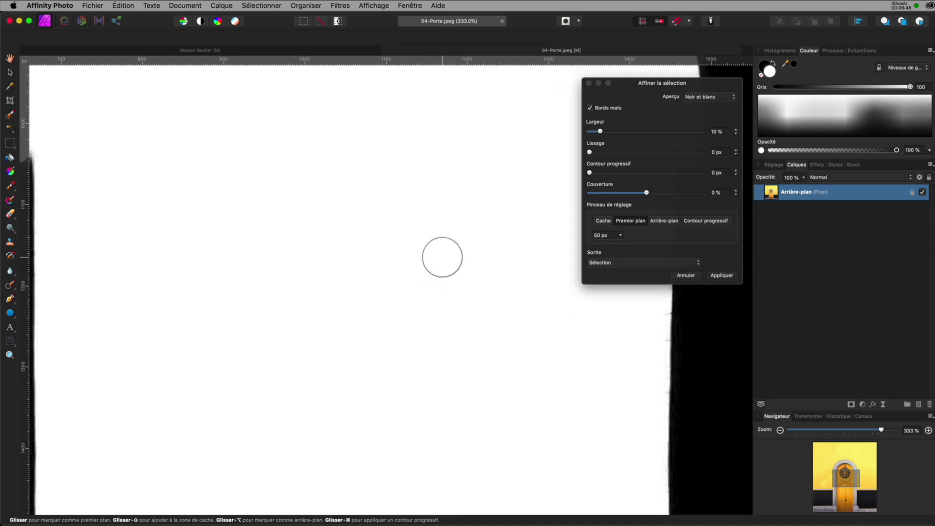
scroll(442, 257, down, 3)
scroll(443, 257, down, 2)
scroll(442, 257, down, 2)
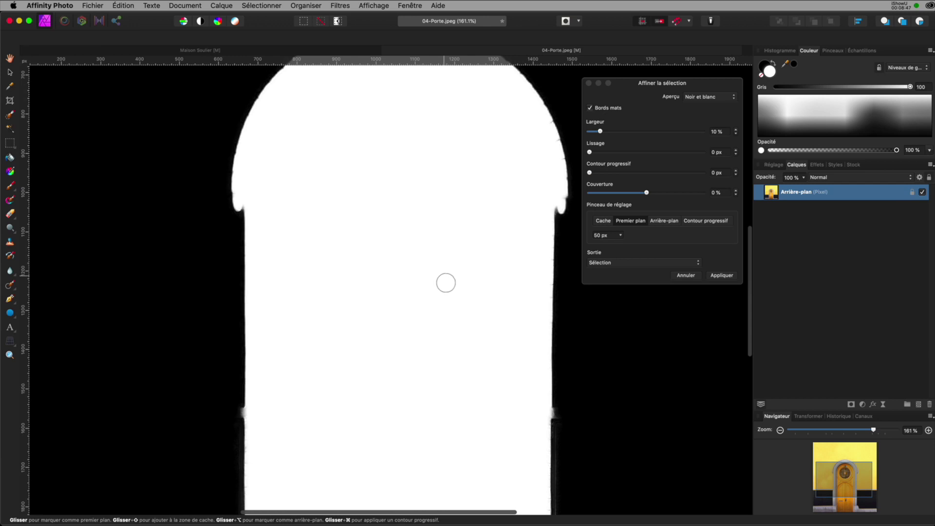
scroll(446, 282, down, 5)
scroll(419, 249, right, 3)
scroll(442, 255, up, 1)
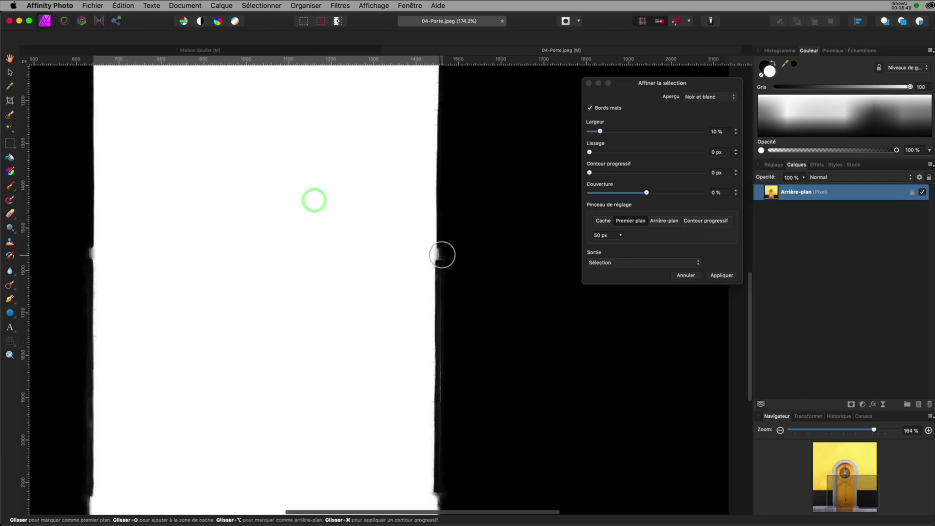
scroll(443, 254, up, 7)
scroll(441, 255, up, 5)
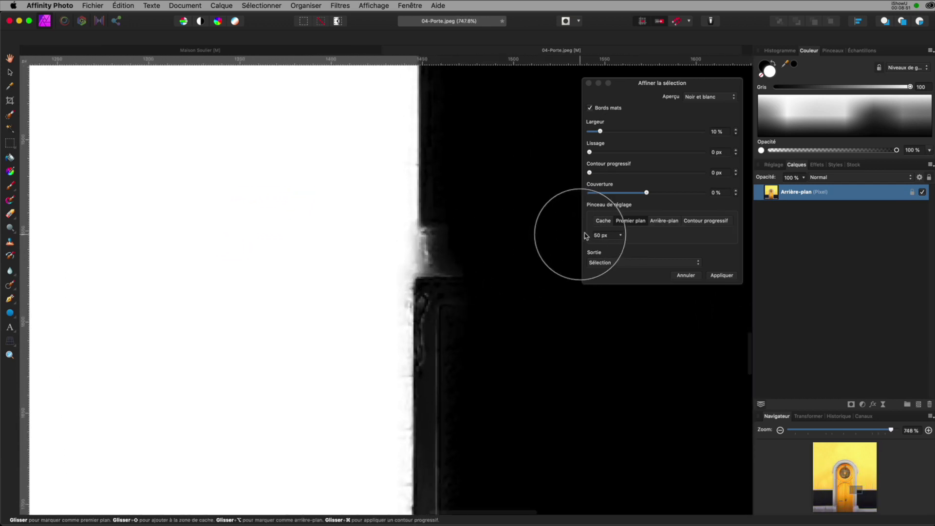
Mark the dark area beside the door as background and its right edge as foreground
click(604, 224)
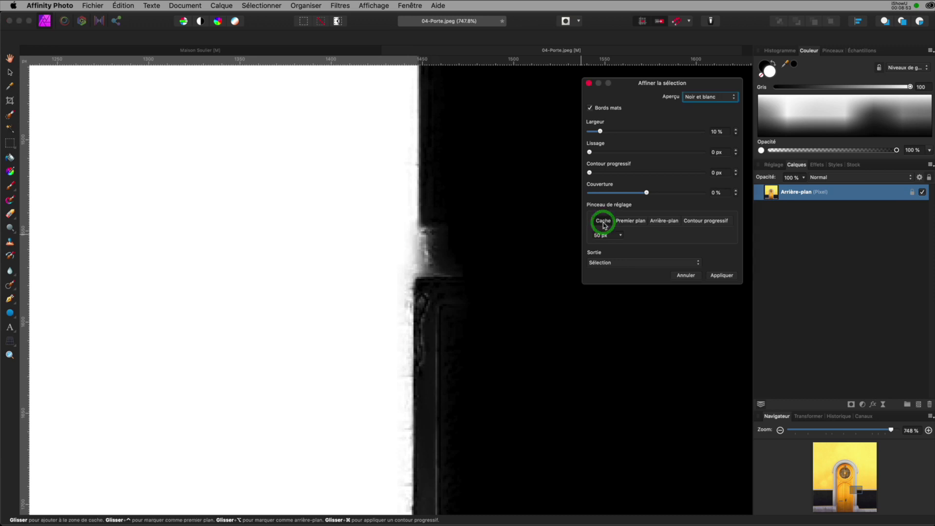
click(668, 220)
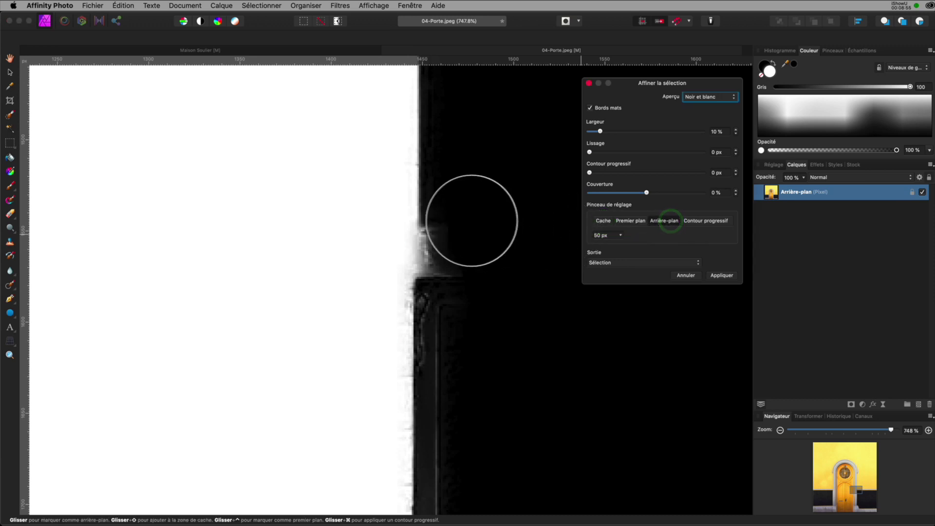
mouse_move(471, 221)
mouse_down()
mouse_move(462, 280)
mouse_move(461, 219)
mouse_up()
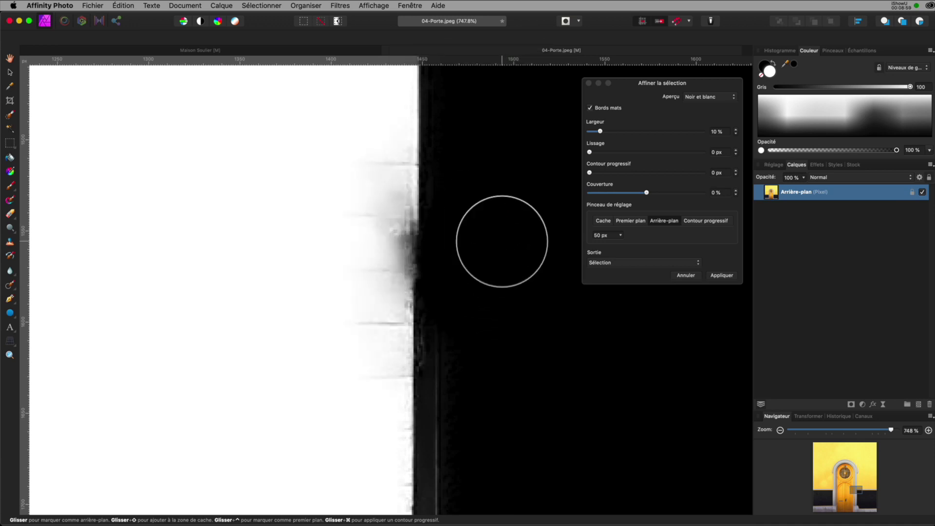
click(626, 221)
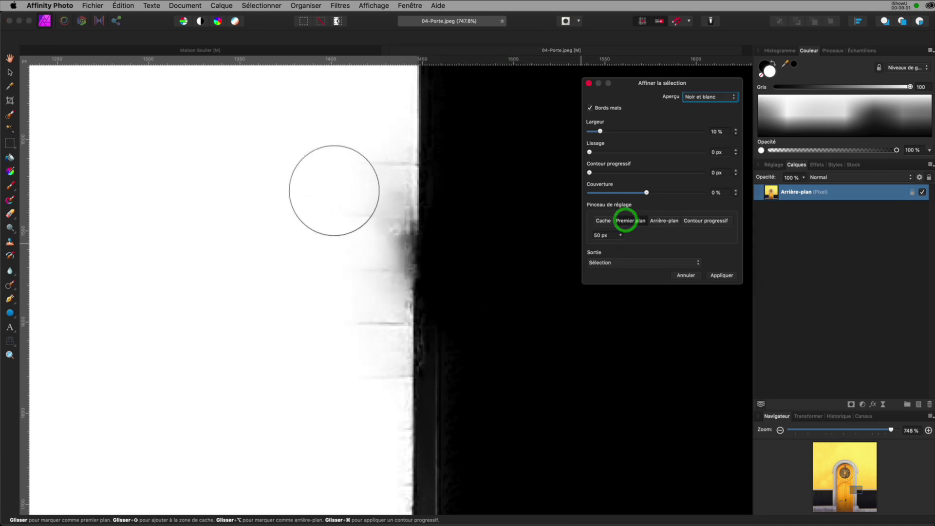
key(bracketleft)
key(bracketleft)
key(bracketleft)
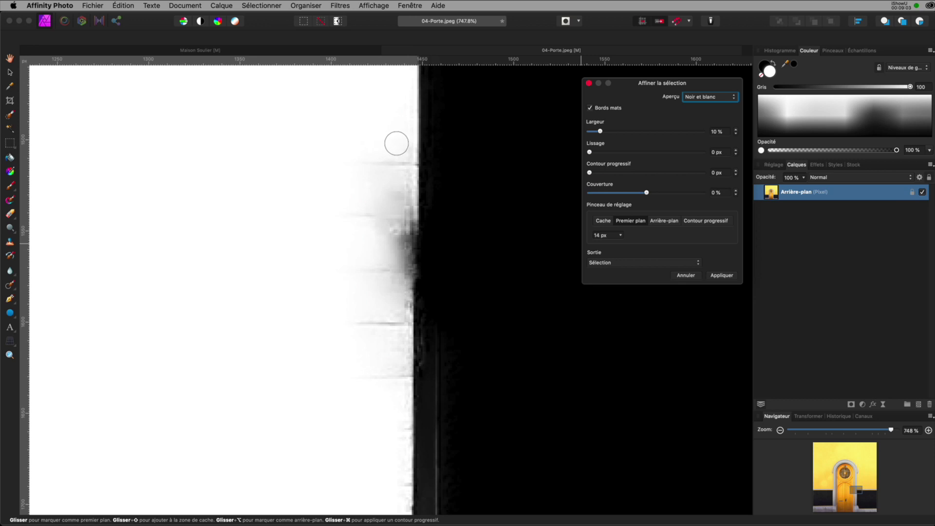
mouse_move(370, 150)
mouse_down()
mouse_move(386, 417)
mouse_move(390, 175)
mouse_move(384, 307)
mouse_move(401, 144)
mouse_move(397, 358)
mouse_move(409, 265)
mouse_move(403, 207)
mouse_move(394, 473)
mouse_up()
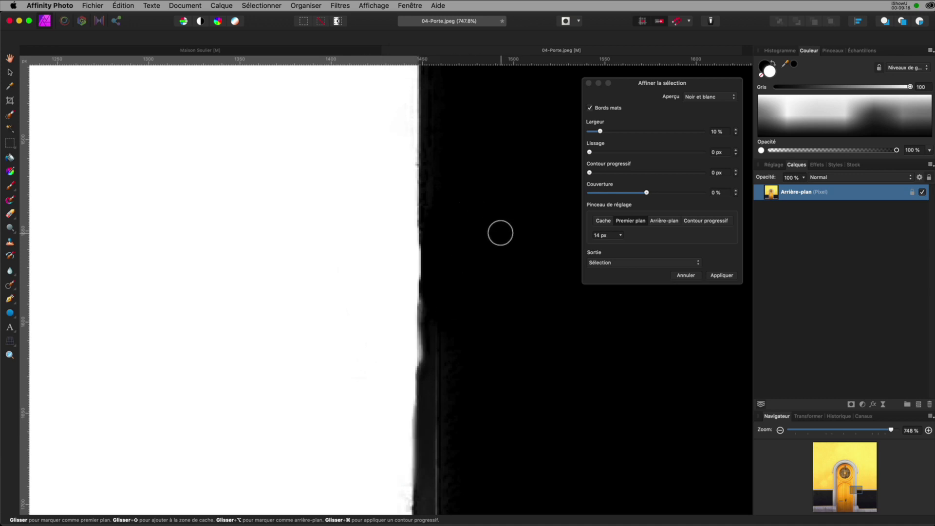
Set the Refine Selection output to Mask and apply it to the door
scroll(451, 257, down, 5)
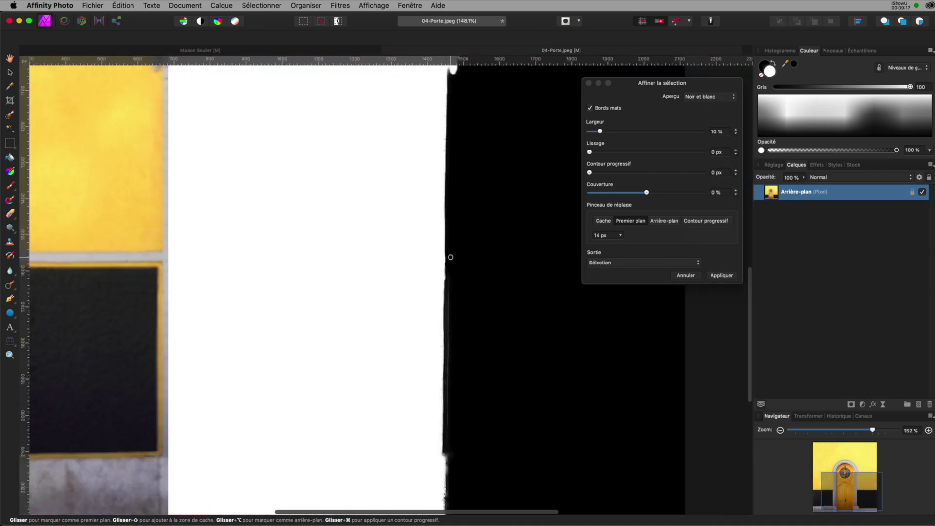
scroll(451, 256, down, 1)
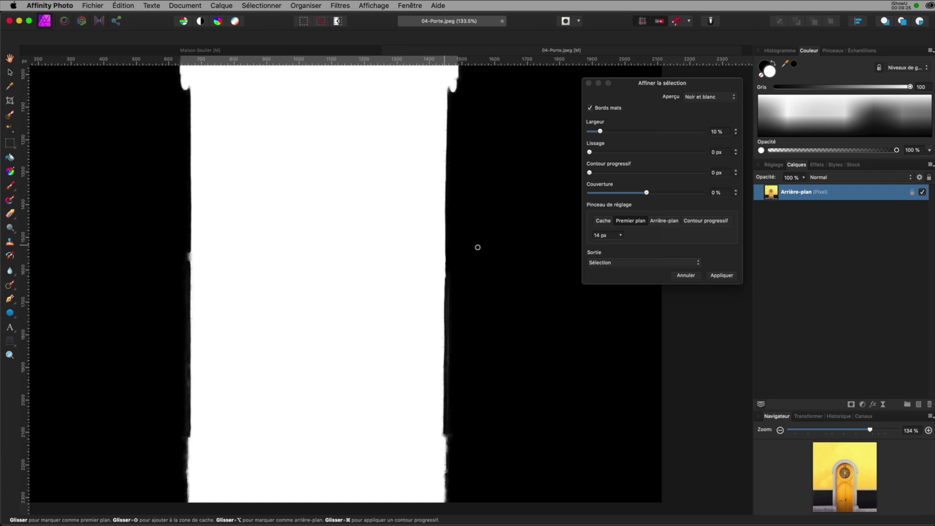
click(601, 266)
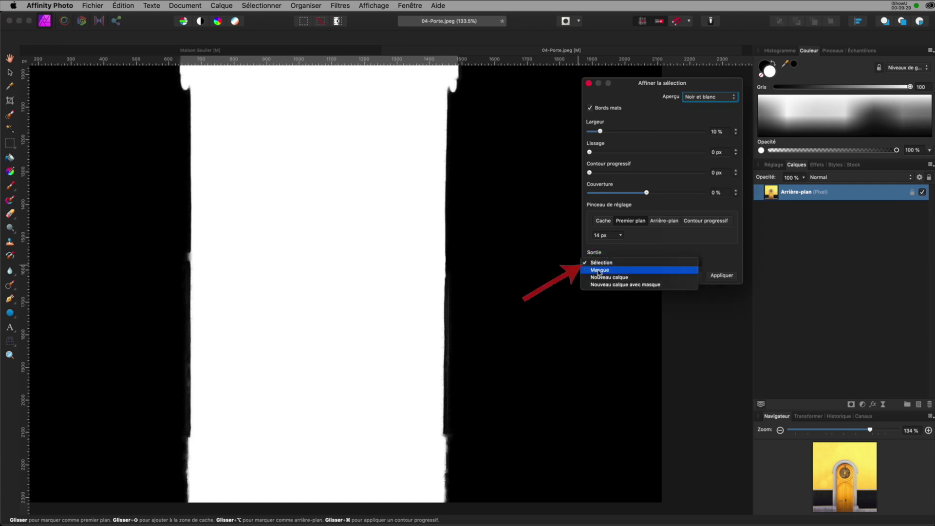
click(599, 271)
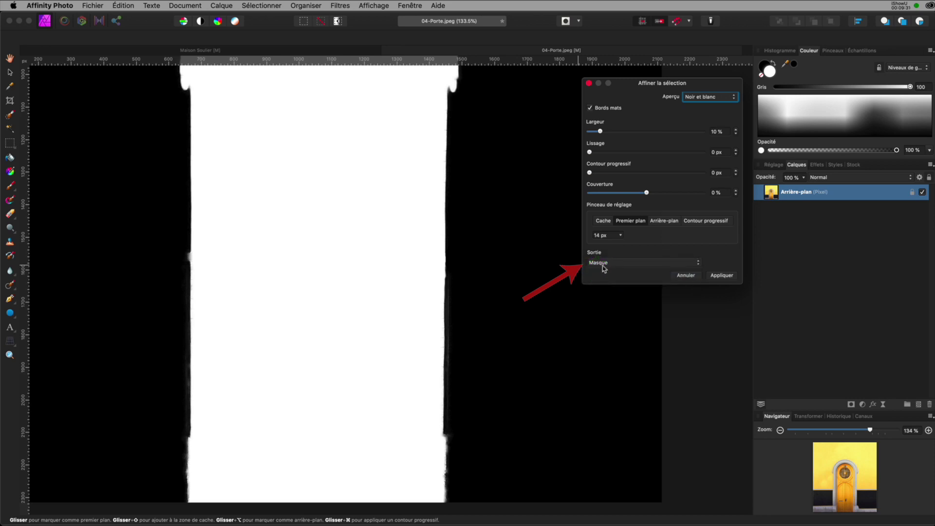
click(722, 275)
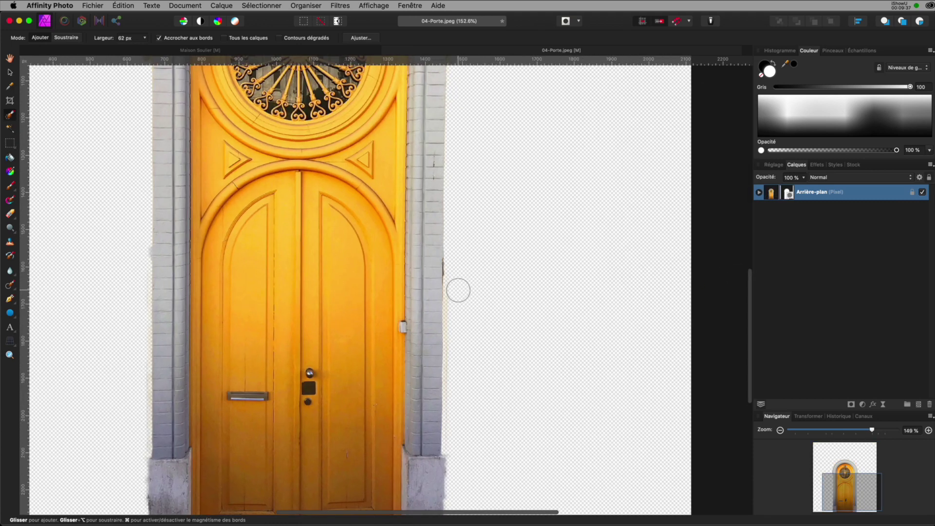
Select the door layer's mask and paint black over part of the door
scroll(464, 291, up, 5)
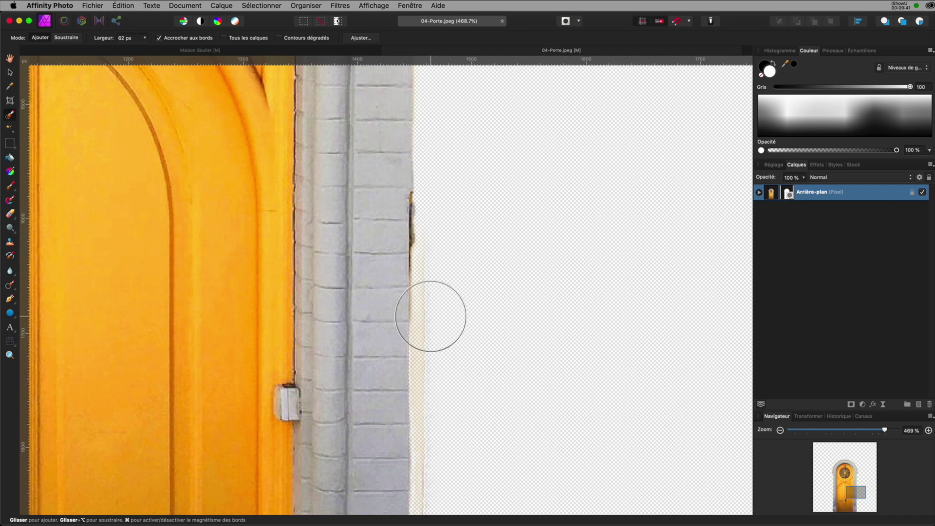
click(759, 193)
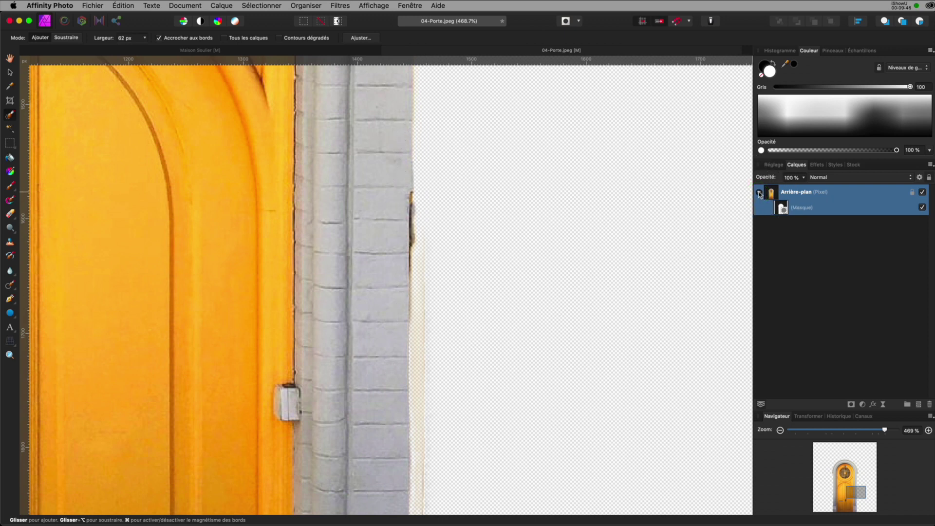
click(783, 208)
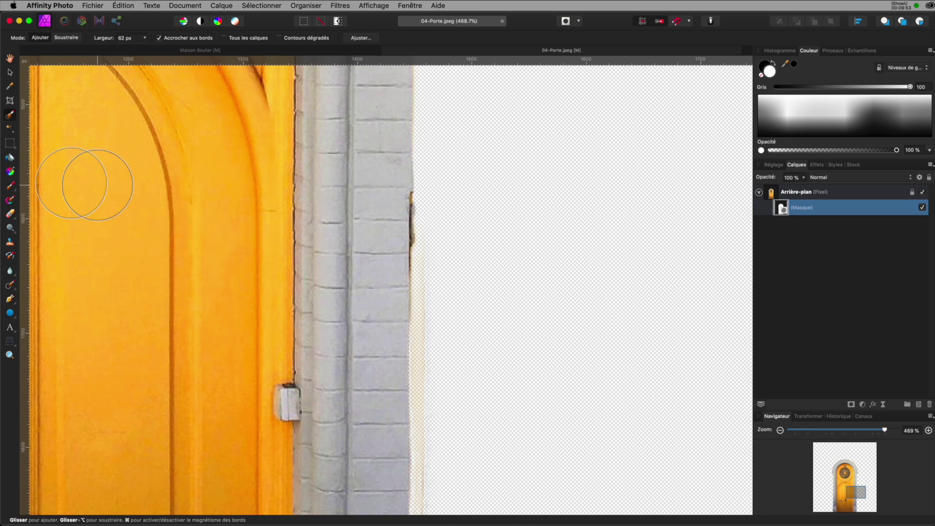
click(12, 186)
drag(35, 156, 267, 216)
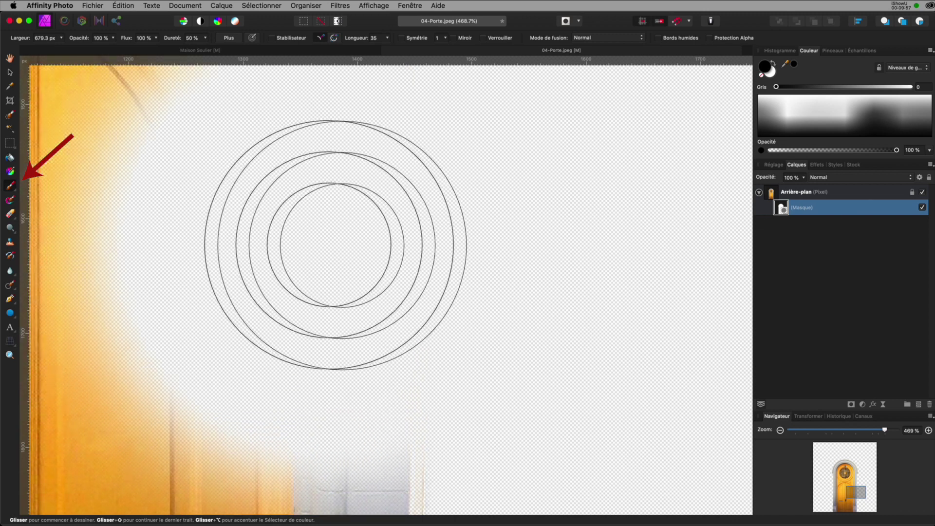
Undo the hiding strokes, set a 40 px brush, and paint white beside the wall
key(super+z)
click(374, 255)
drag(381, 252, 371, 234)
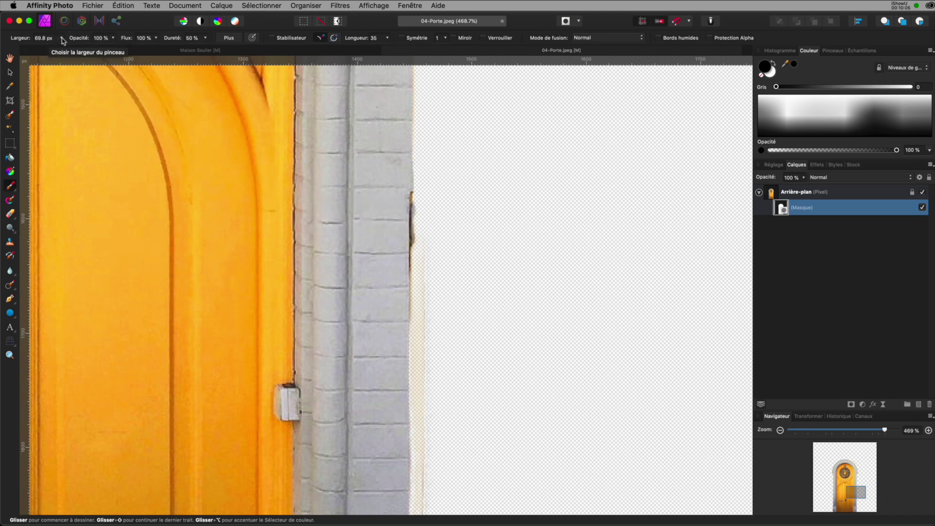
click(62, 40)
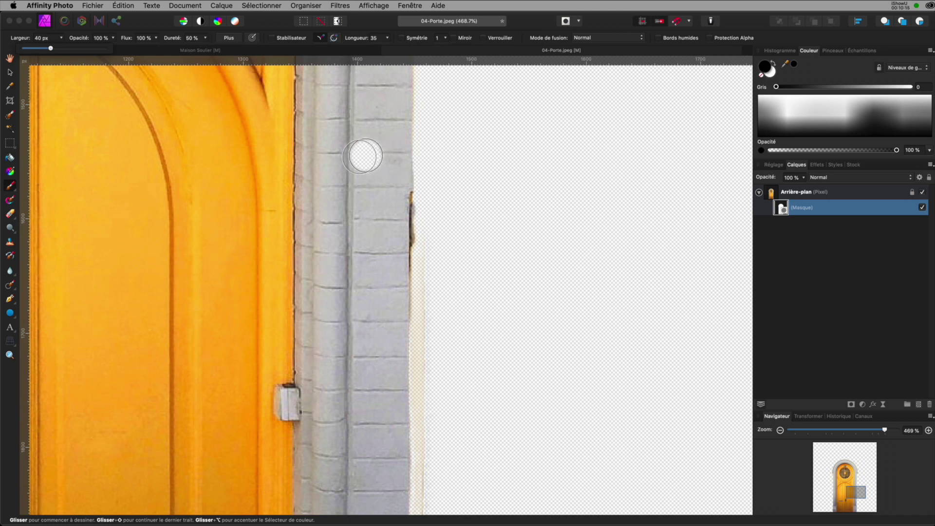
click(776, 67)
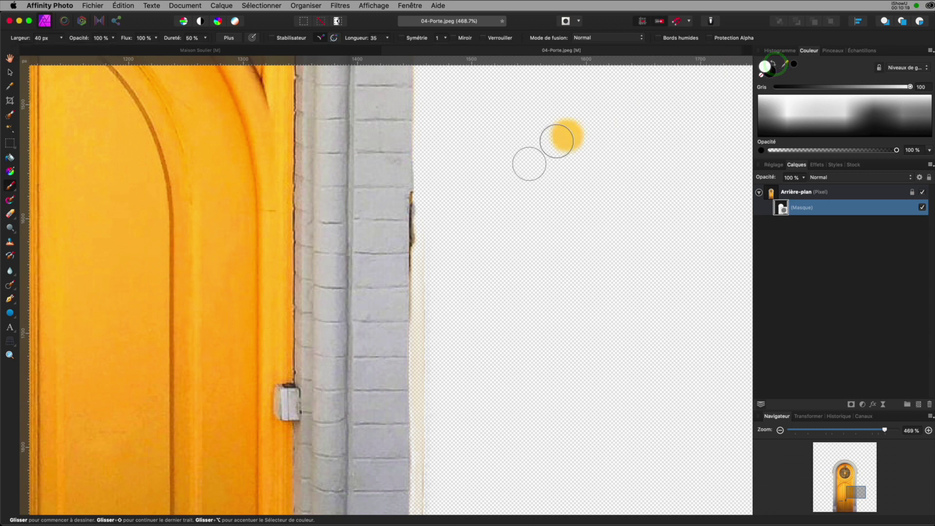
click(418, 197)
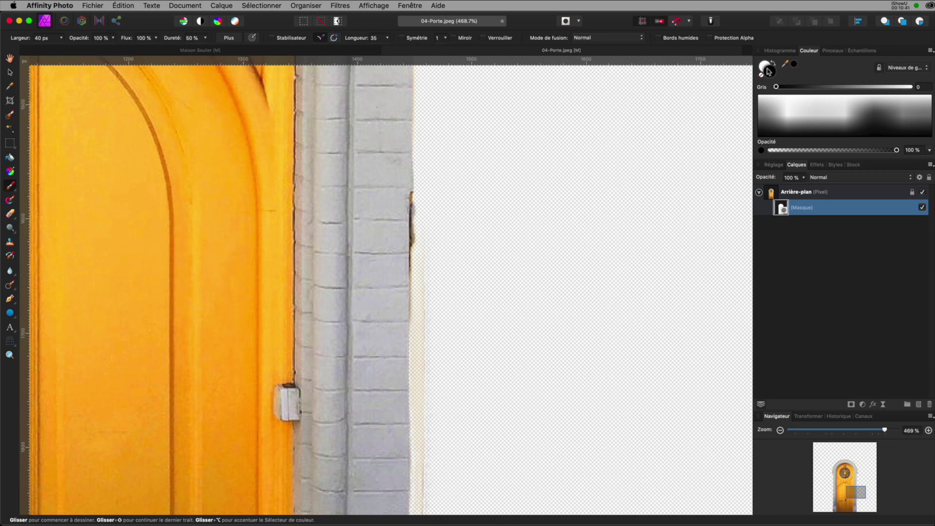
Clean the mask along the grey wall's right edge, hiding its ragged strip
click(768, 72)
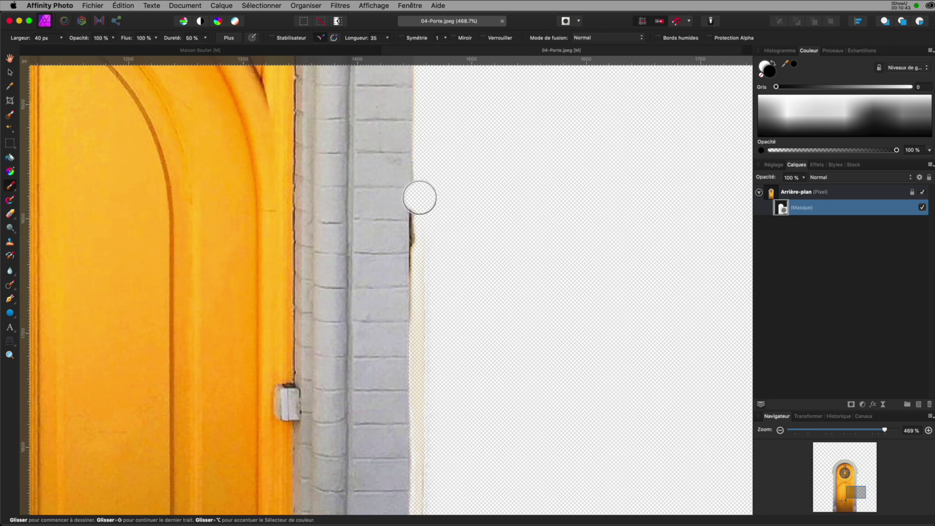
key(x)
mouse_move(422, 199)
mouse_down()
mouse_move(379, 197)
mouse_move(421, 268)
mouse_up()
key(x)
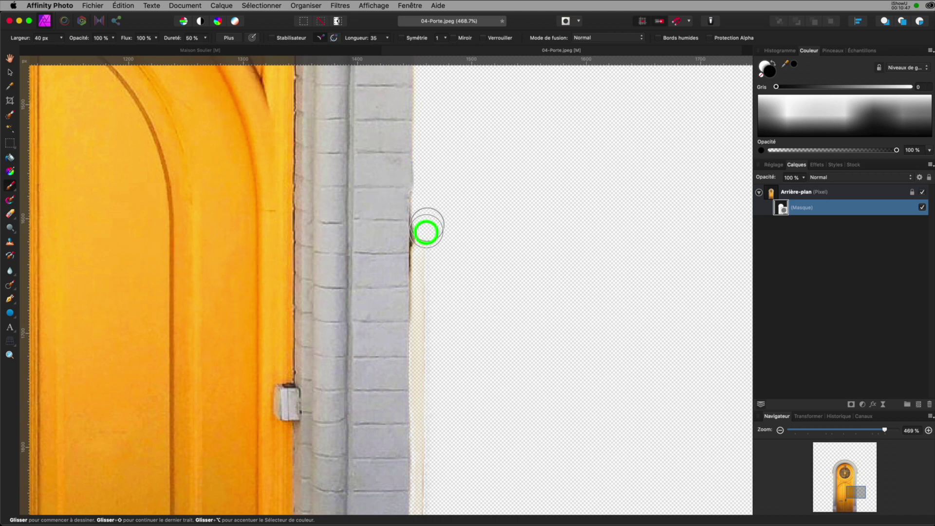
key(x)
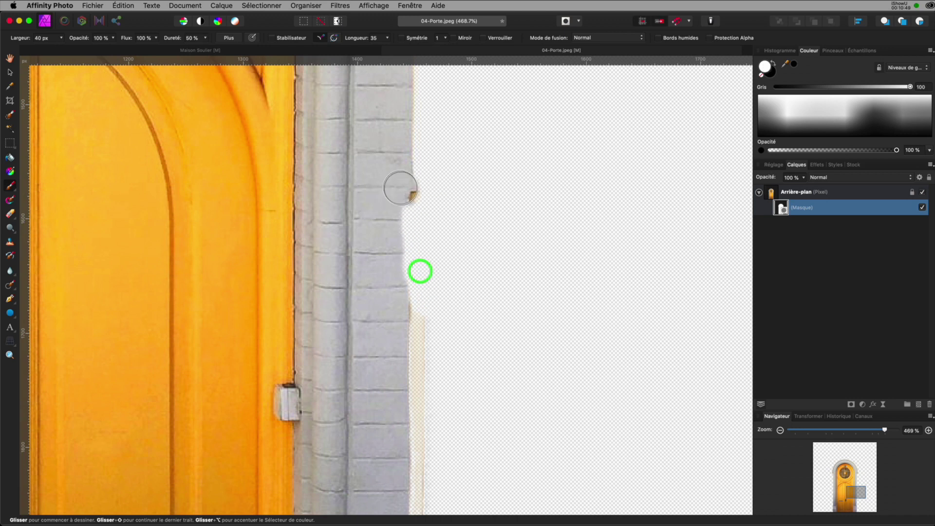
drag(396, 188, 393, 340)
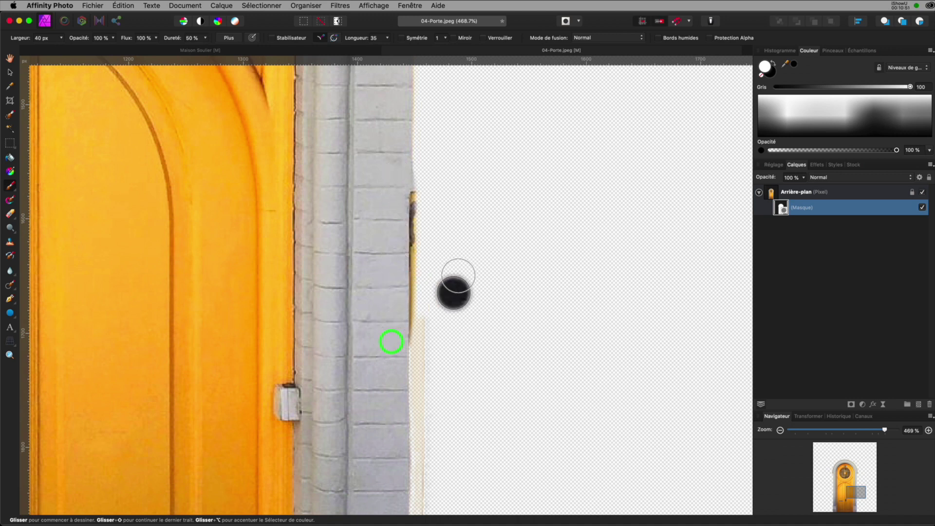
key(x)
mouse_move(437, 152)
mouse_down()
mouse_move(425, 203)
mouse_move(427, 478)
mouse_up()
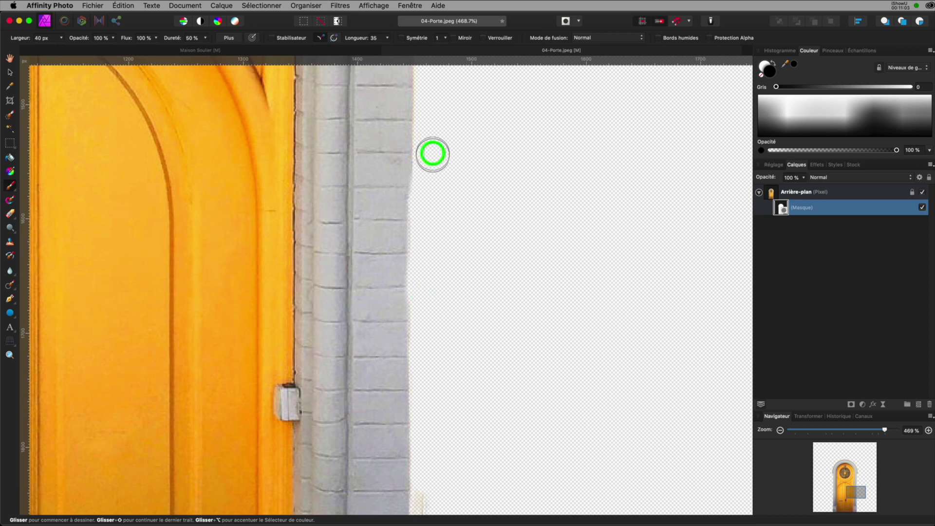
Zoom in and, with a smaller brush, mask out the yellow fringe beside the stone ledge
scroll(455, 246, up, 5)
scroll(460, 297, up, 3)
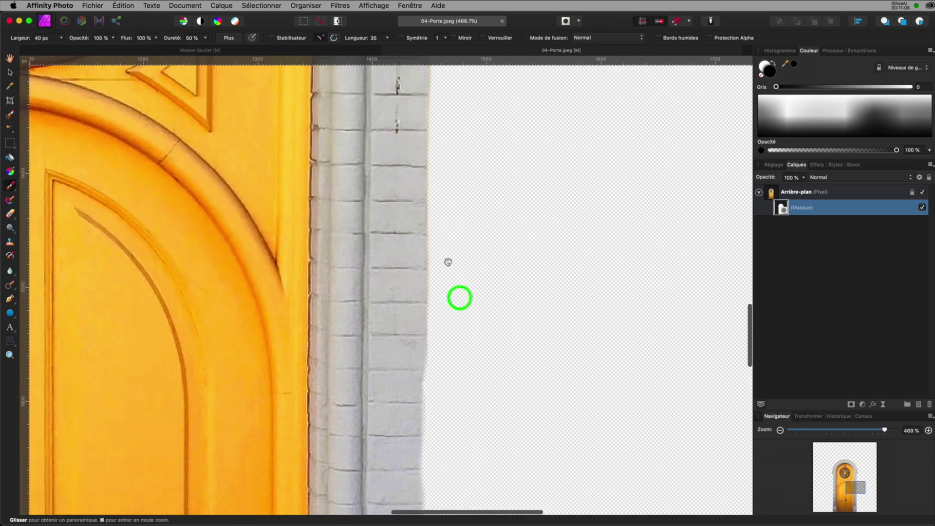
scroll(460, 297, up, 5)
scroll(470, 358, up, 7)
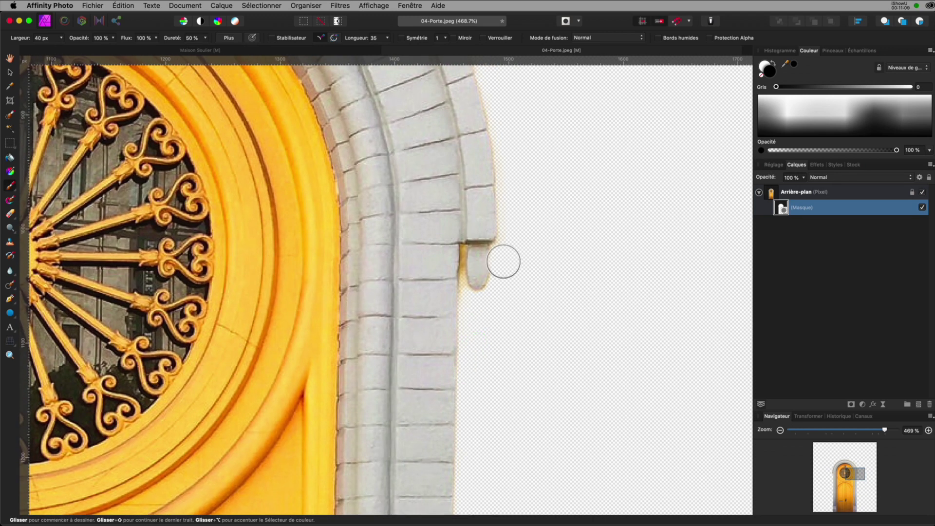
scroll(499, 257, up, 3)
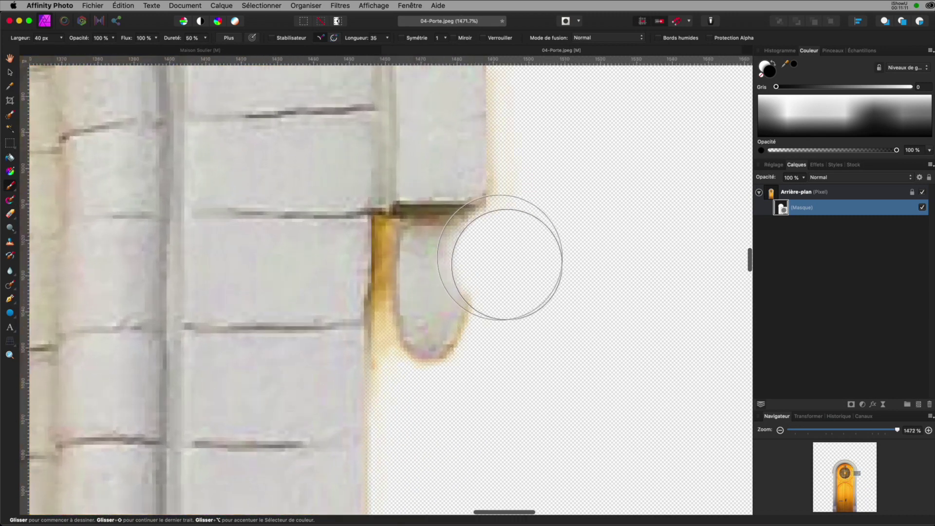
scroll(505, 253, up, 3)
scroll(497, 263, up, 2)
key(bracketleft)
key(bracketleft)
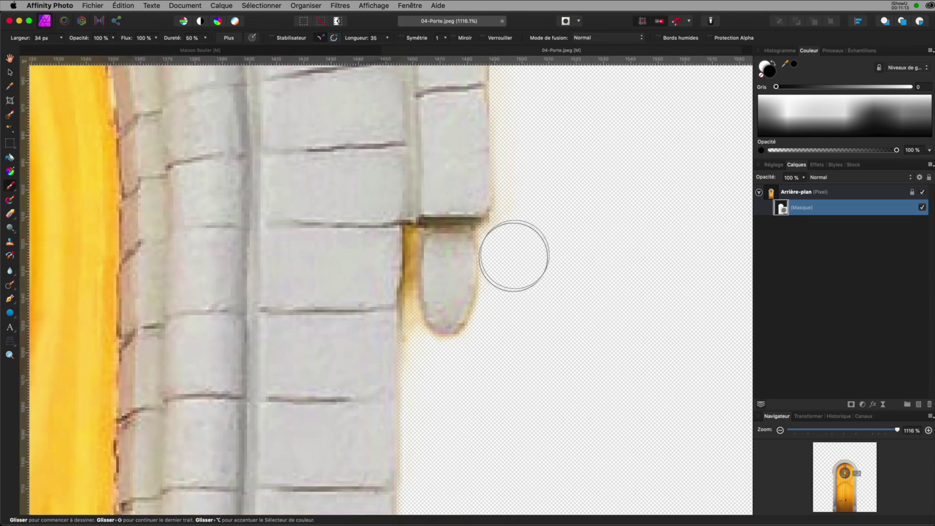
key(bracketleft)
key(bracketleft)
key(bracketleft)
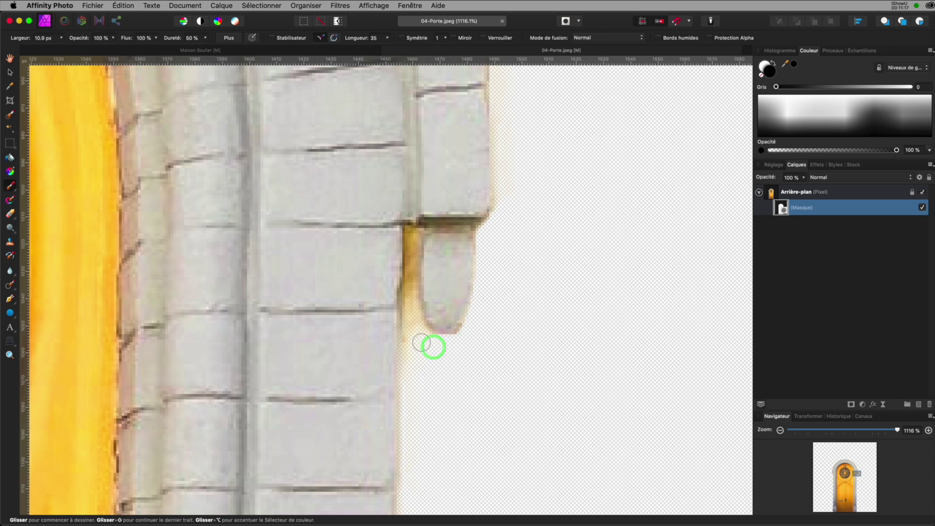
key(bracketleft)
key(bracketleft)
drag(414, 235, 414, 339)
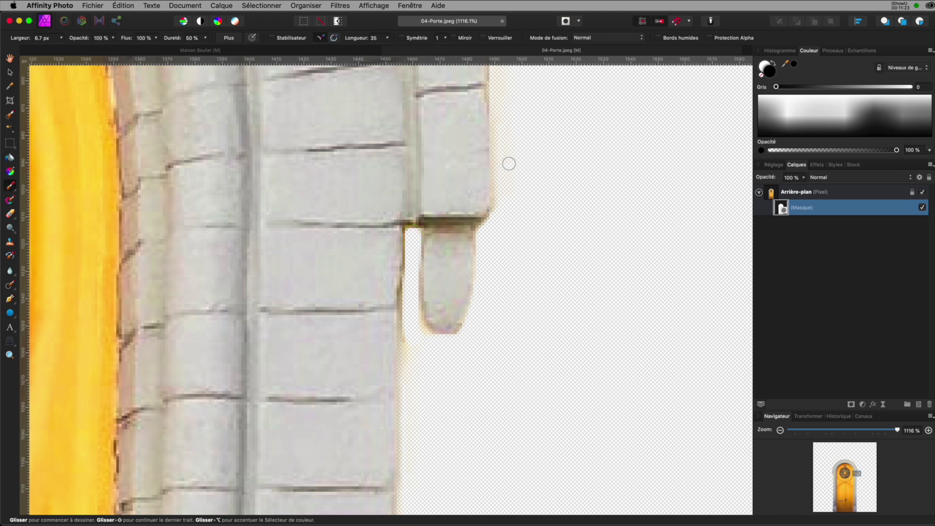
Enlarge the brush and hide the beige strip with a straight click-and-Shift-click stroke
scroll(508, 164, down, 5)
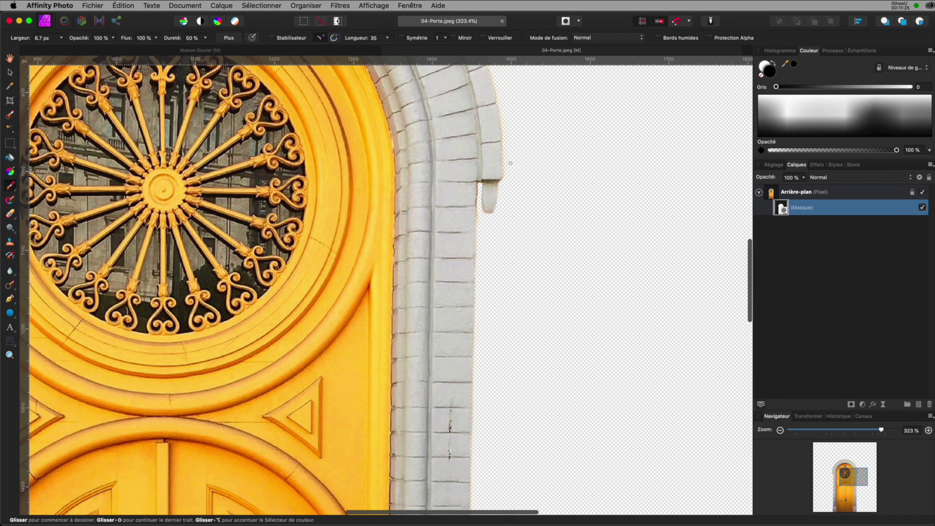
drag(448, 382, 458, 58)
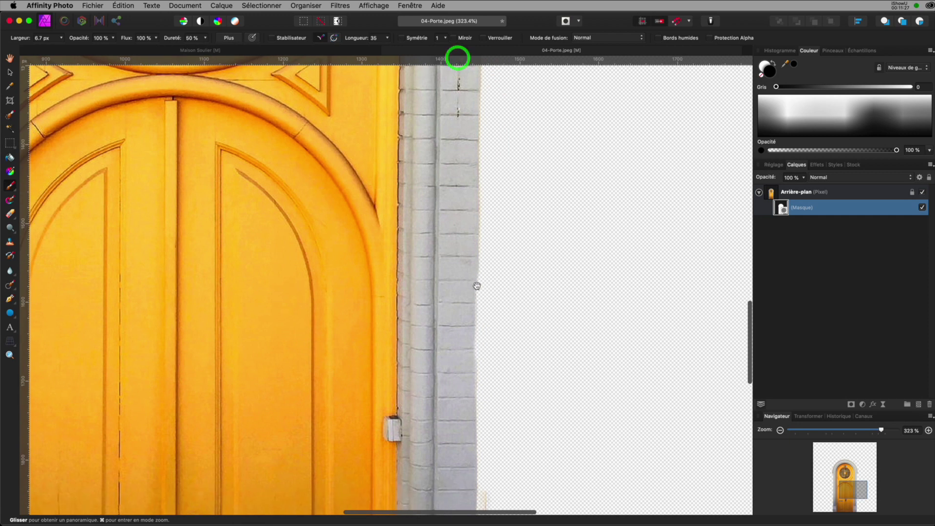
drag(477, 286, 469, 62)
drag(475, 229, 435, 137)
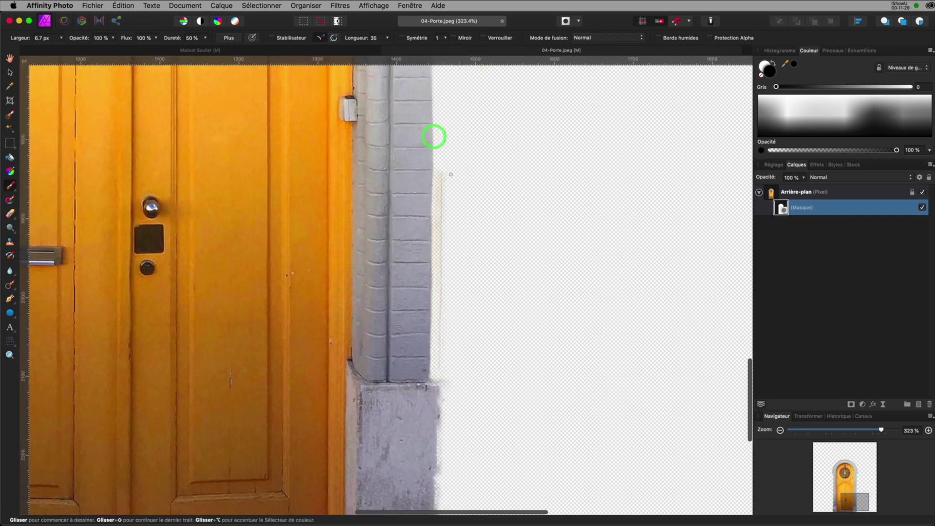
scroll(451, 174, up, 3)
scroll(445, 174, up, 2)
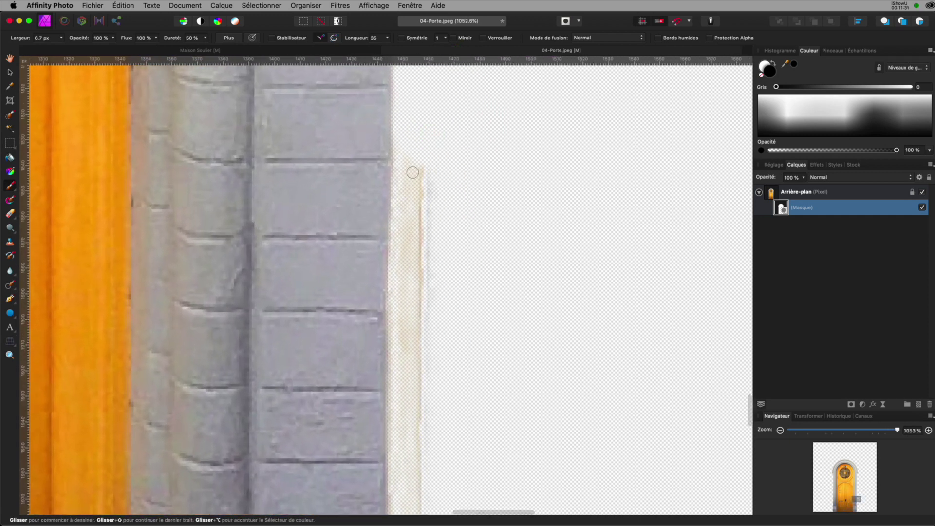
click(310, 219)
key(bracketright)
key(bracketright)
key(bracketright)
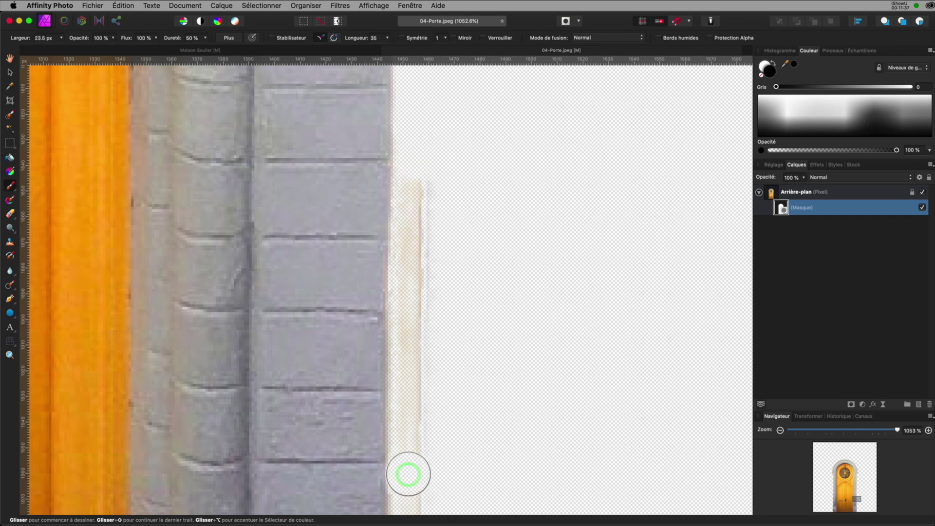
click(414, 175)
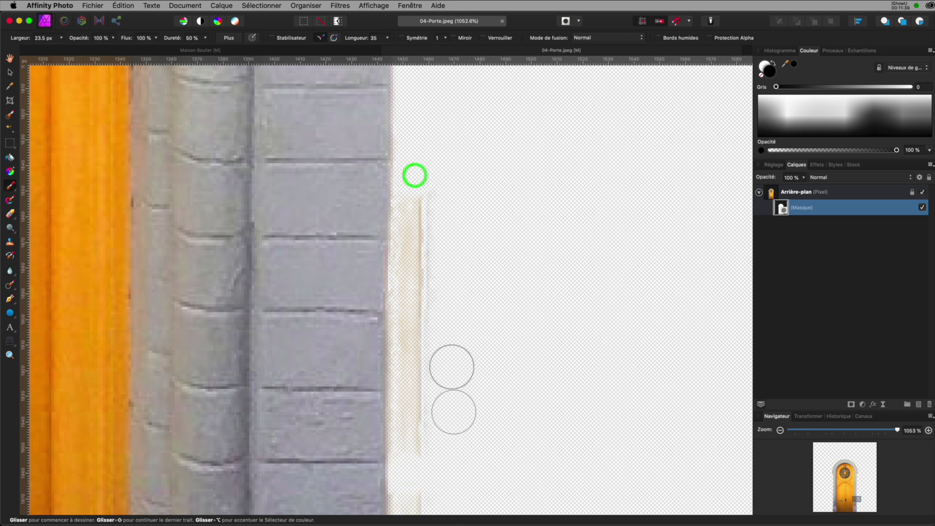
shift+click(414, 453)
Paint out the remaining beige streak and straighten the wall base's right edge
drag(428, 284, 455, 29)
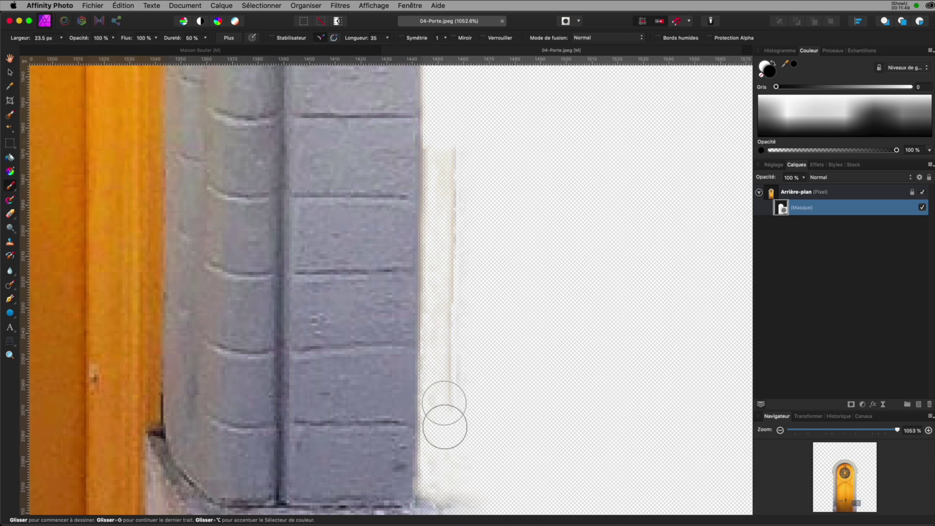
drag(470, 234, 464, 209)
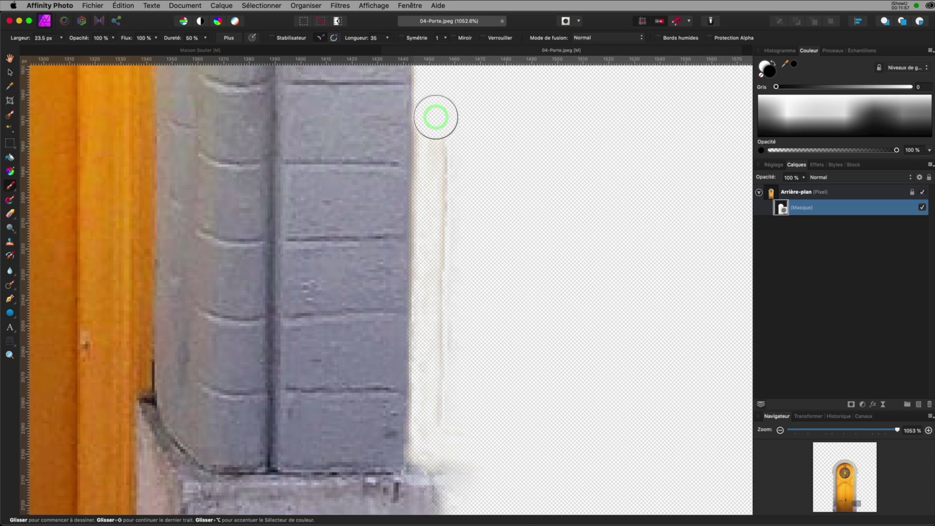
mouse_move(436, 117)
mouse_down()
mouse_move(426, 197)
mouse_move(430, 447)
mouse_up()
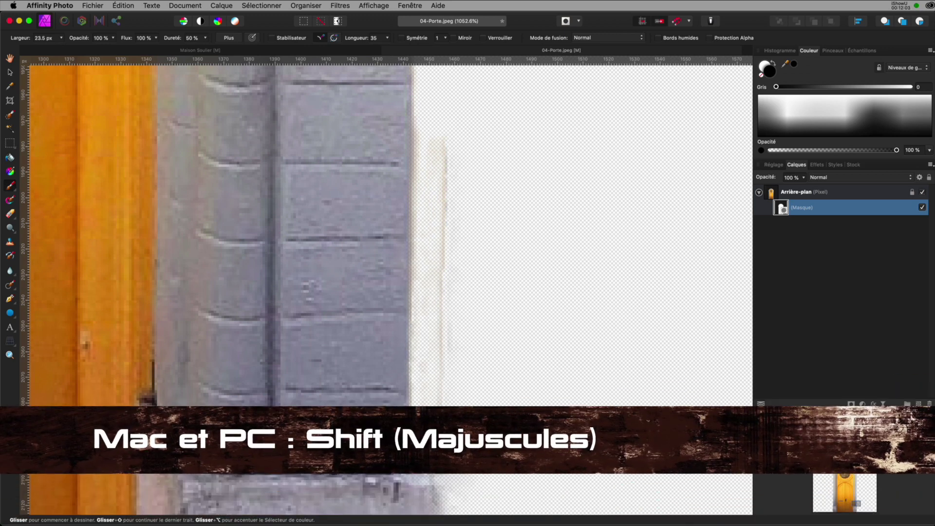
shift+click(430, 444)
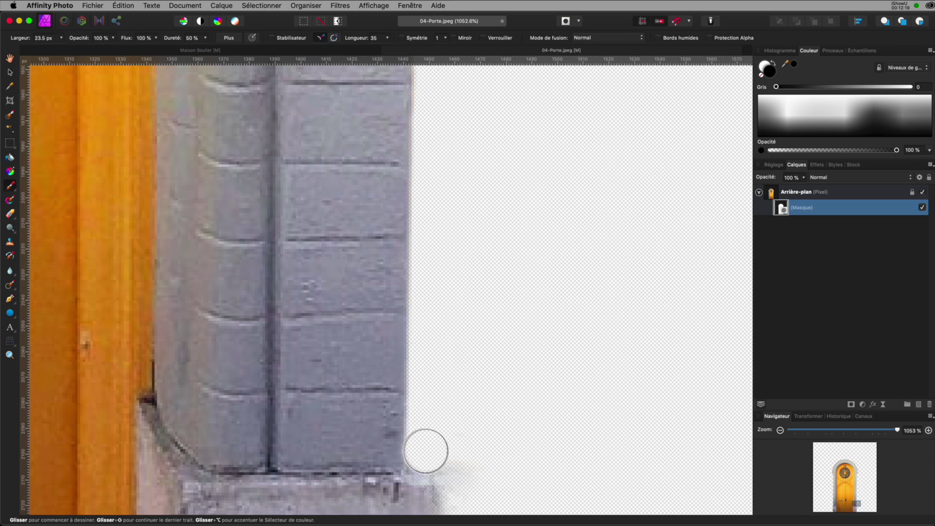
drag(439, 433, 404, 204)
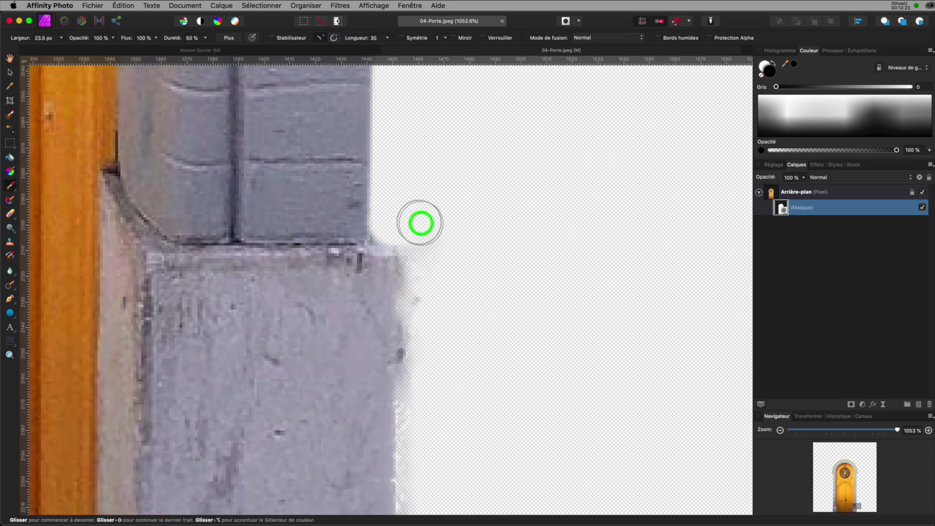
drag(458, 289, 470, 169)
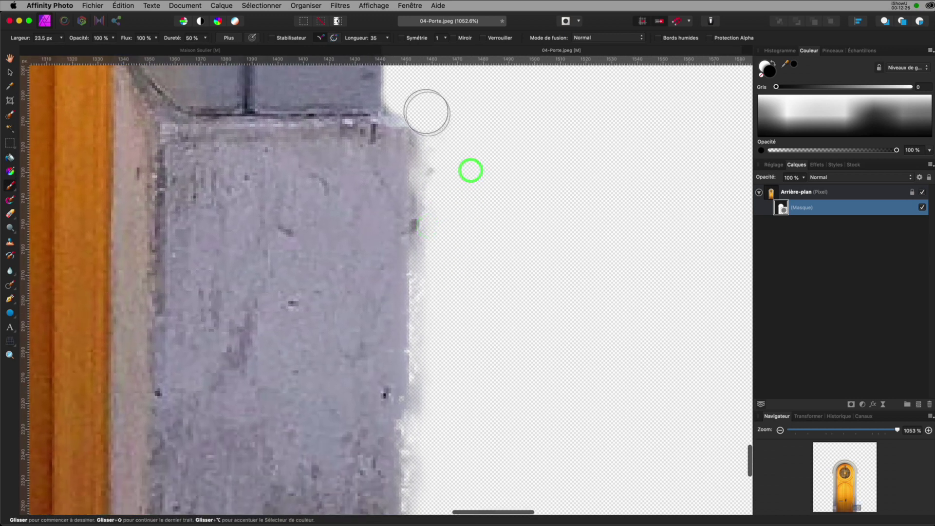
scroll(431, 120, down, 3)
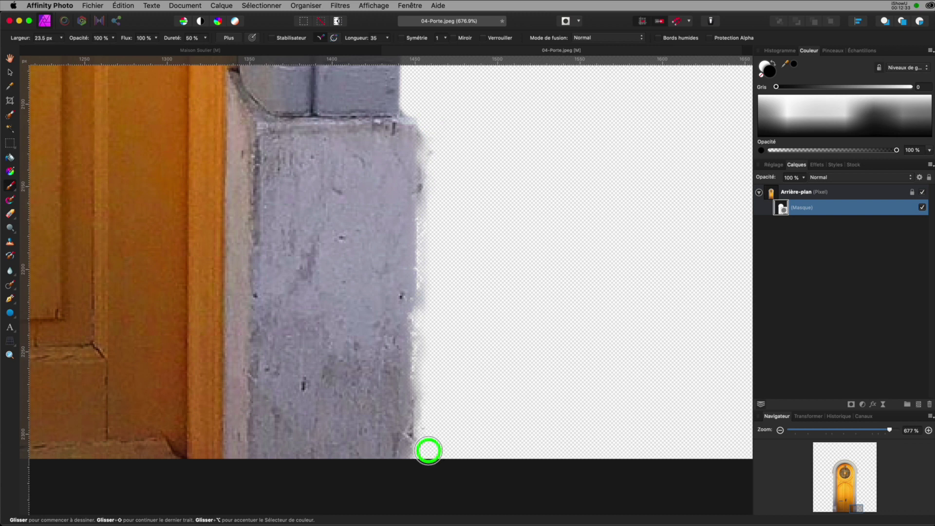
shift+click(429, 451)
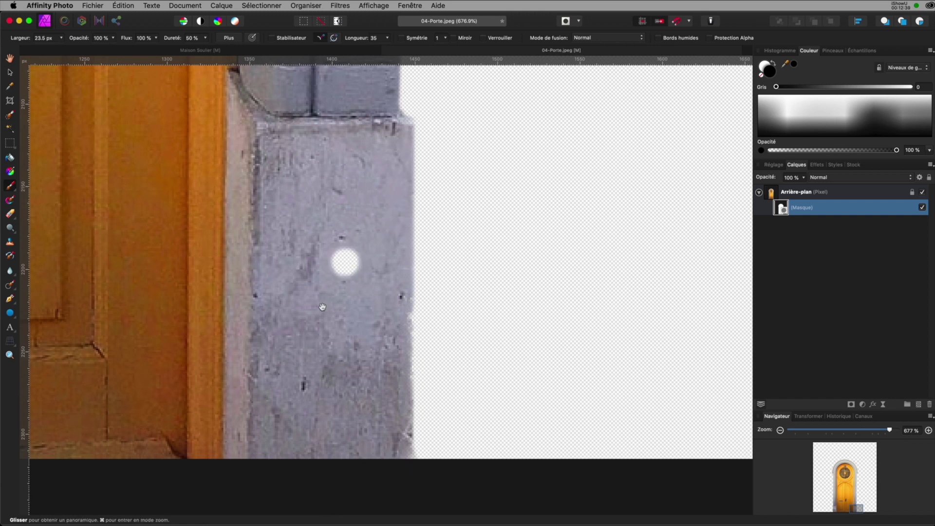
Mask the soft fringe on the wall's left edge with a straight stroke
drag(296, 317, 713, 226)
drag(179, 314, 485, 299)
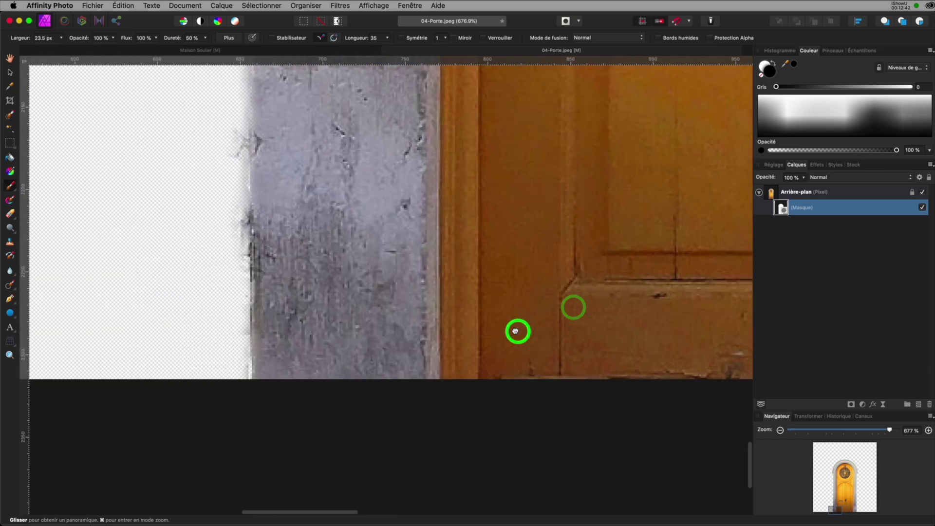
drag(165, 314, 445, 317)
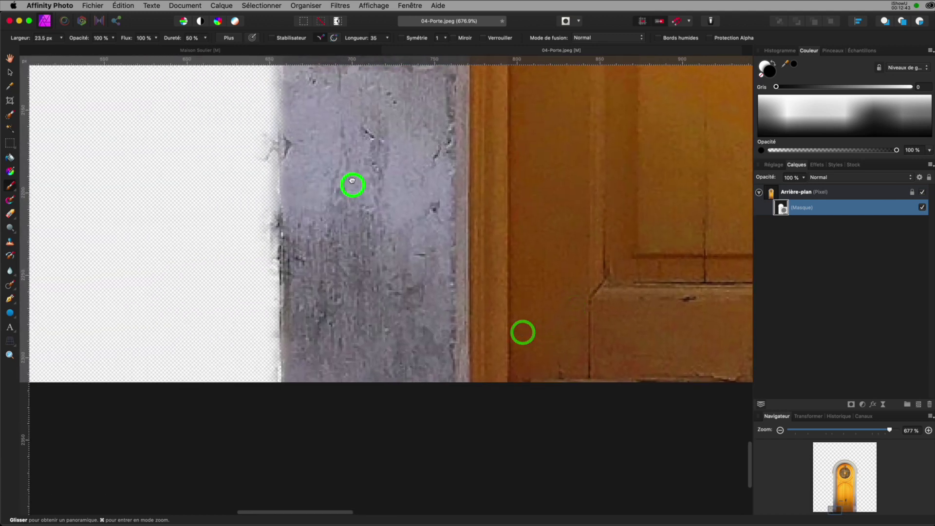
mouse_move(352, 182)
mouse_down()
mouse_move(348, 244)
mouse_move(352, 238)
mouse_up()
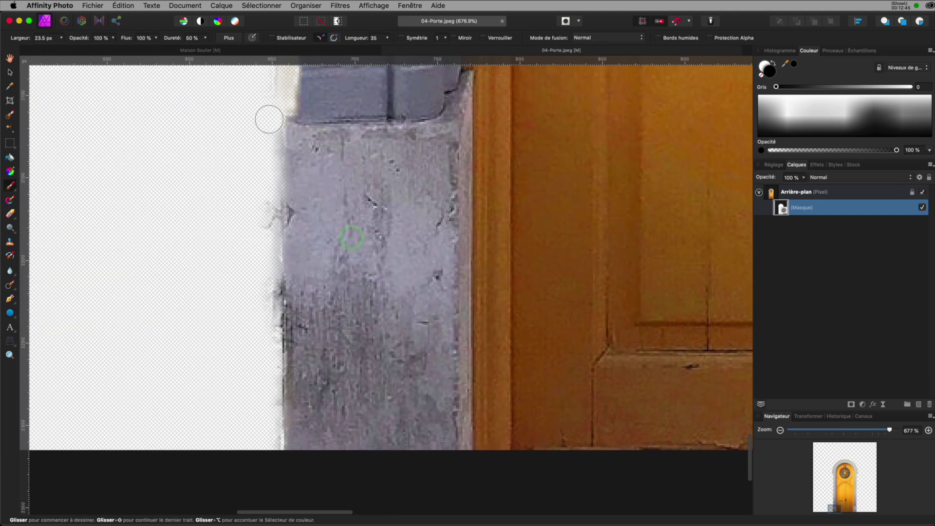
drag(270, 119, 273, 432)
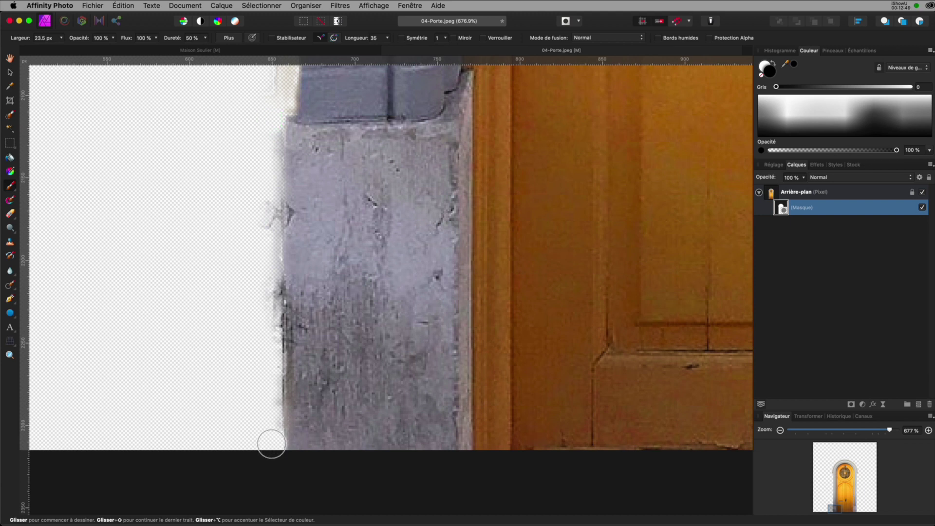
shift+click(271, 444)
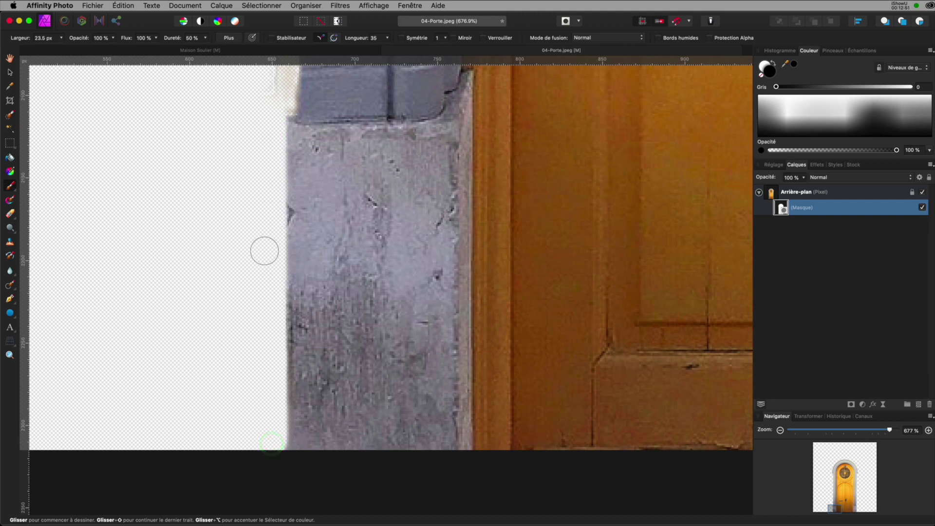
Paint out the grey fringe further along the left wall edge
scroll(331, 424, up, 10)
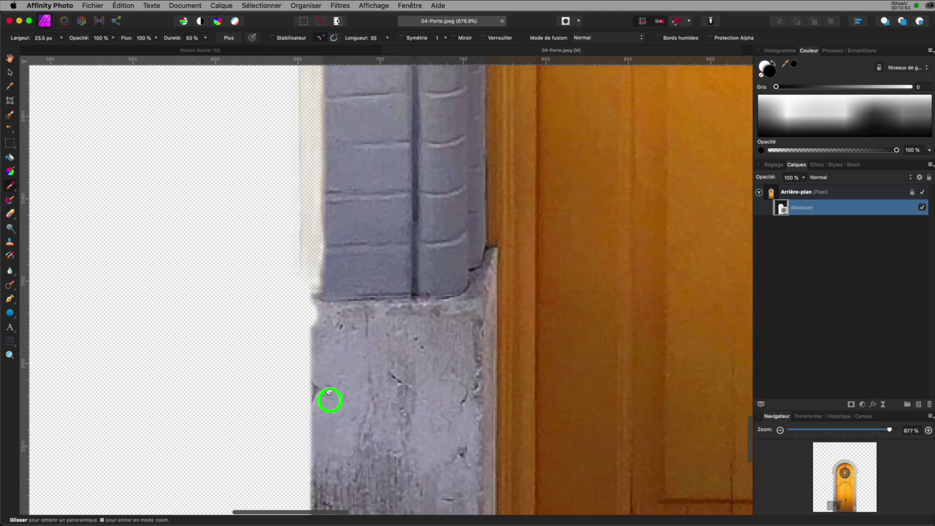
scroll(334, 425, down, 5)
scroll(334, 425, down, 3)
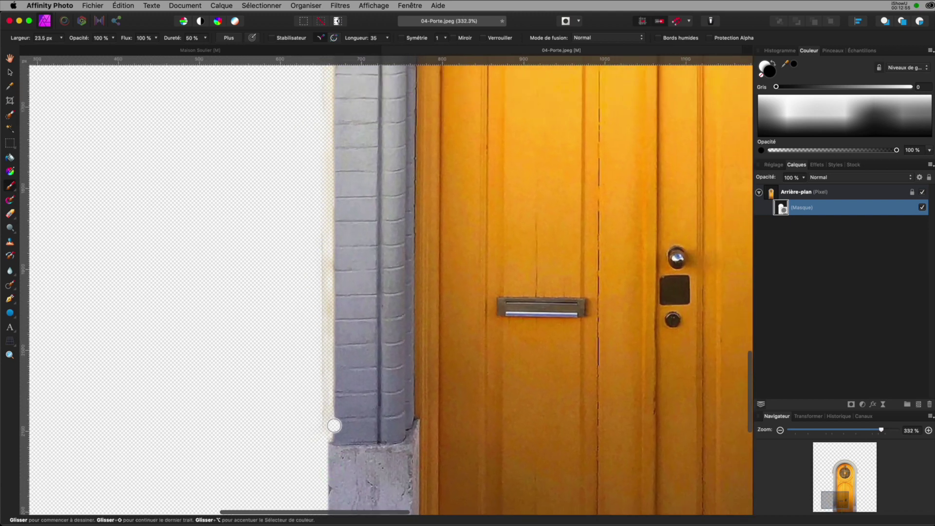
scroll(335, 425, down, 2)
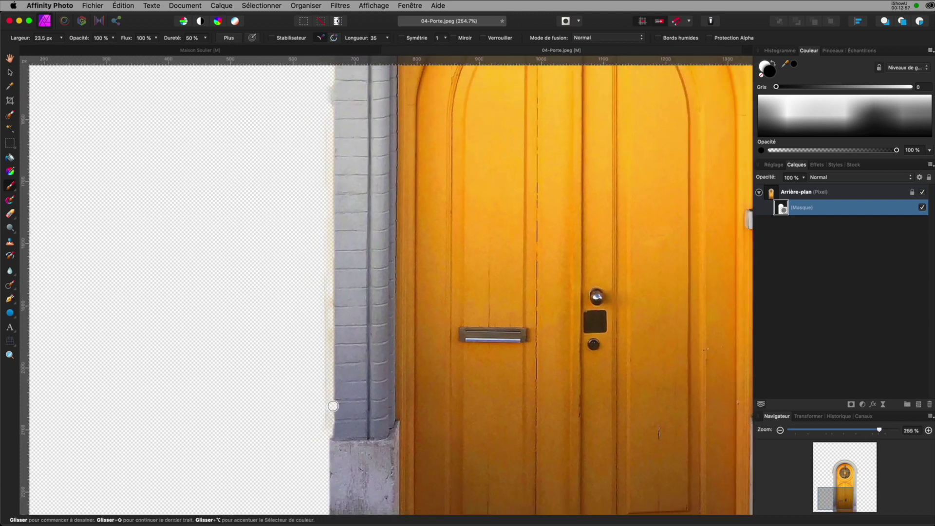
scroll(334, 406, down, 4)
drag(340, 309, 329, 369)
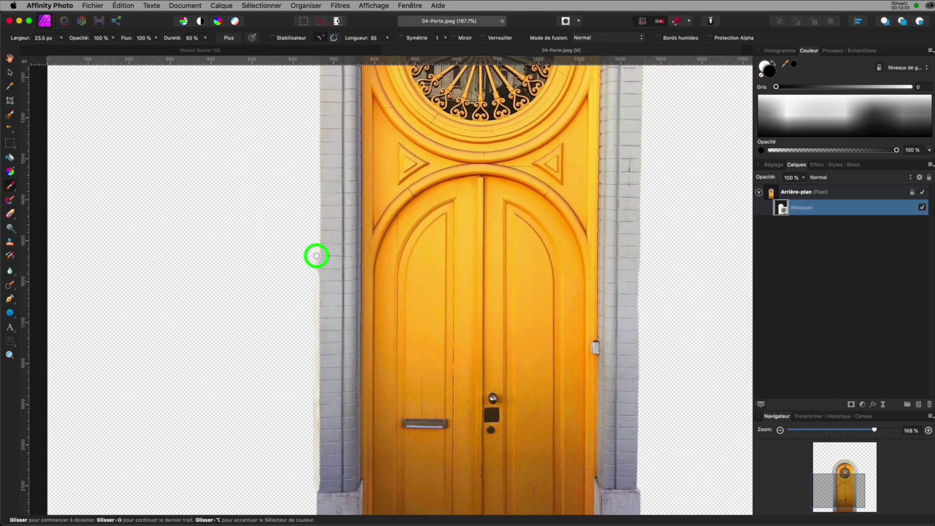
shift+click(316, 489)
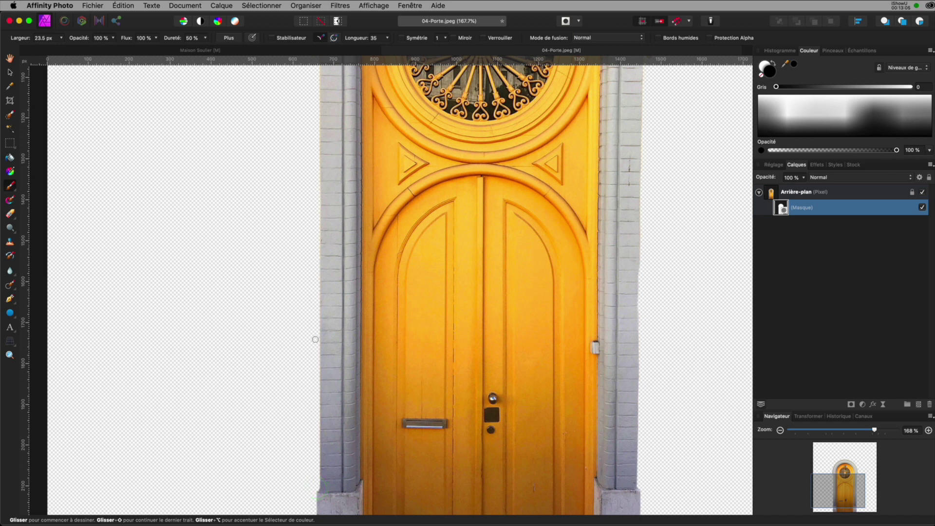
Mask the gap beside the left arch corbel with a smaller brush, then fit the door in the window
drag(317, 127, 296, 347)
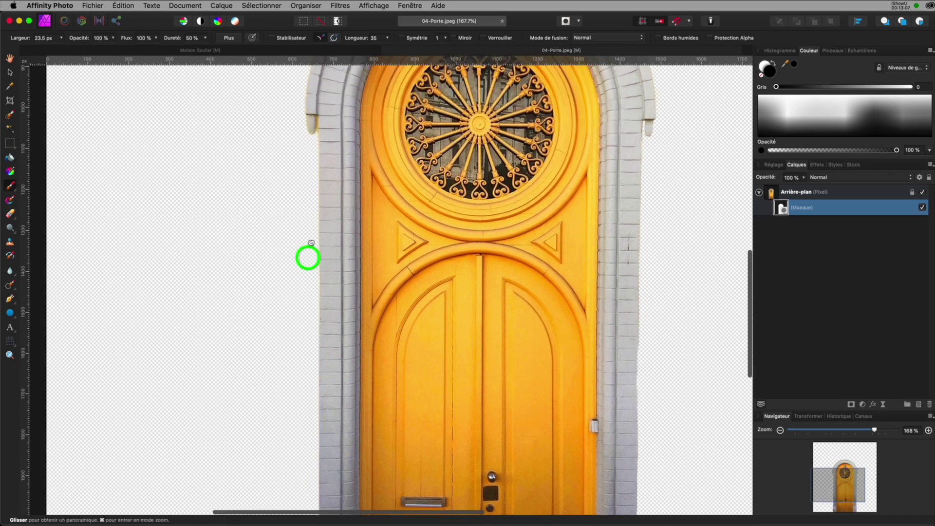
scroll(295, 258, up, 10)
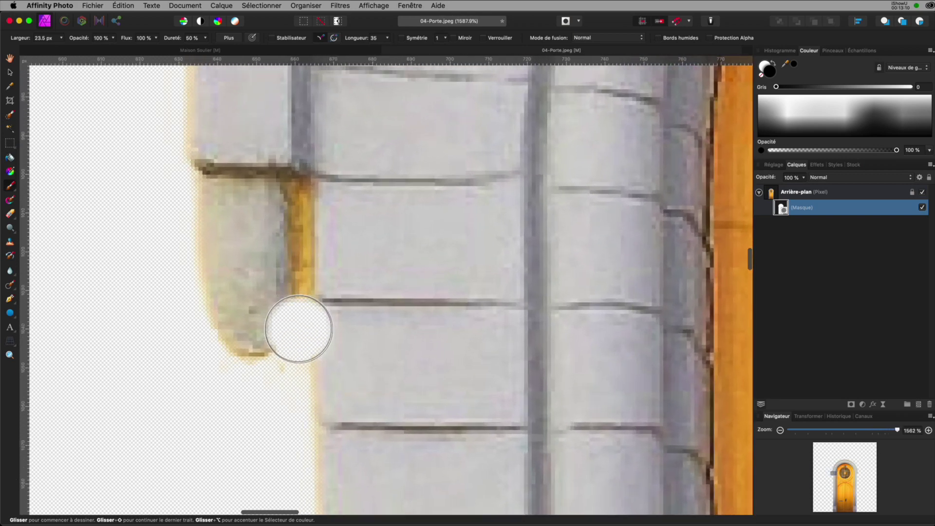
drag(298, 329, 299, 265)
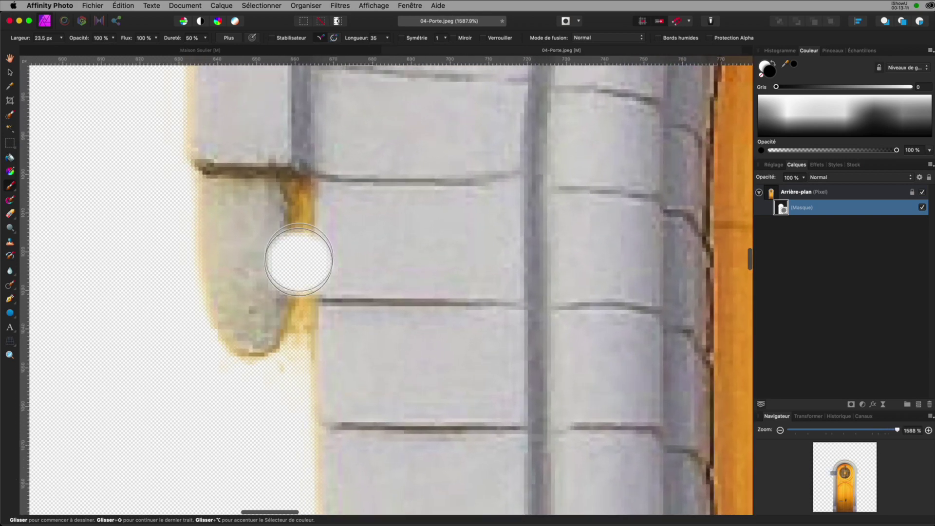
key(bracketleft)
key(bracketleft)
key(bracketleft)
key(bracketleft)
key(bracketleft)
mouse_move(293, 205)
mouse_down()
mouse_move(295, 197)
mouse_move(299, 343)
mouse_move(237, 371)
mouse_up()
key(bracketleft)
key(bracketleft)
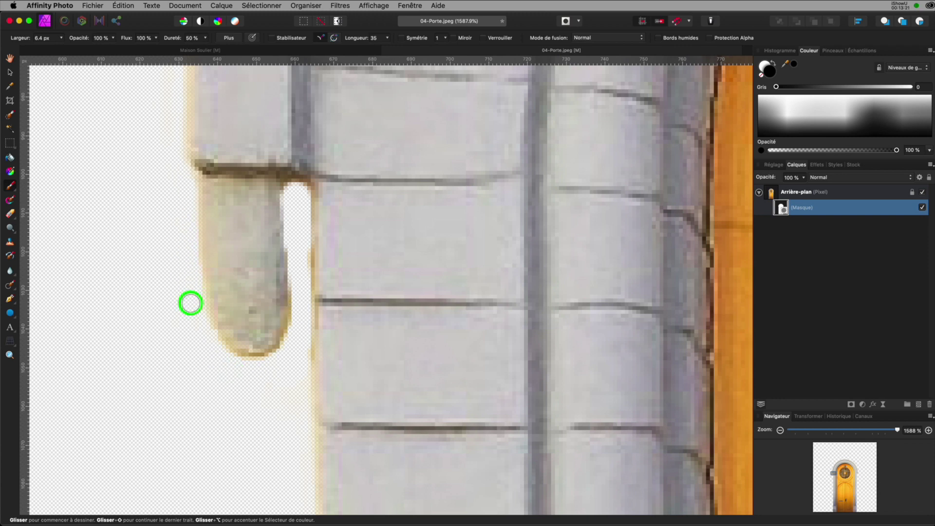
drag(215, 180, 240, 388)
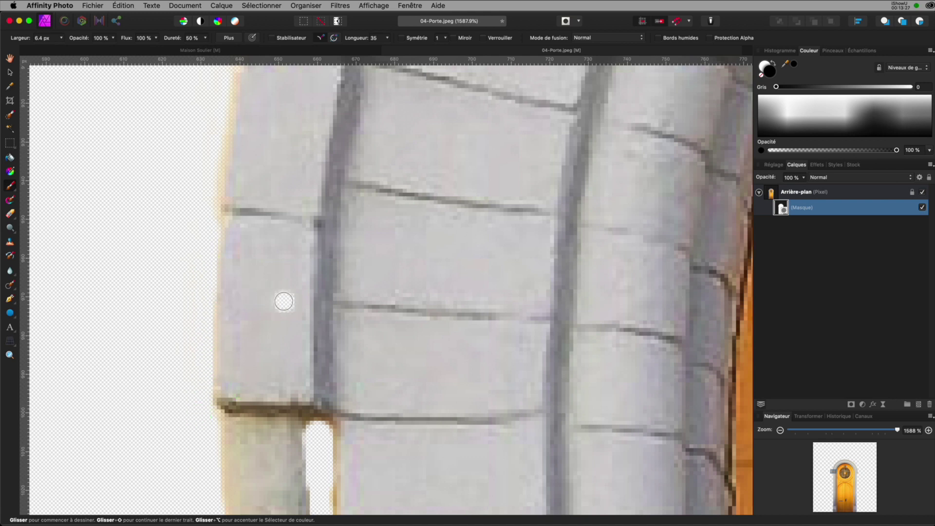
key(super+0)
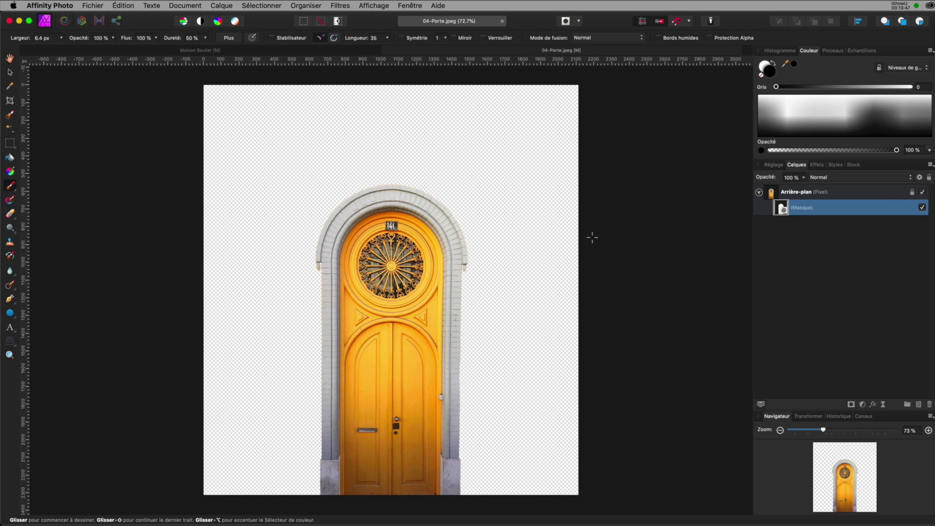
Copy the Arrière-plan door cutout layer and switch to the Maison Soulier document
click(761, 194)
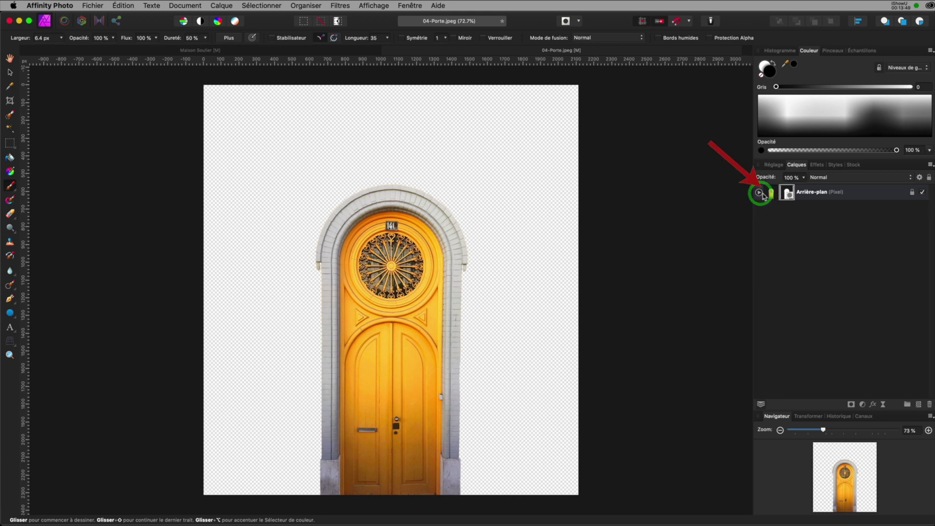
click(777, 193)
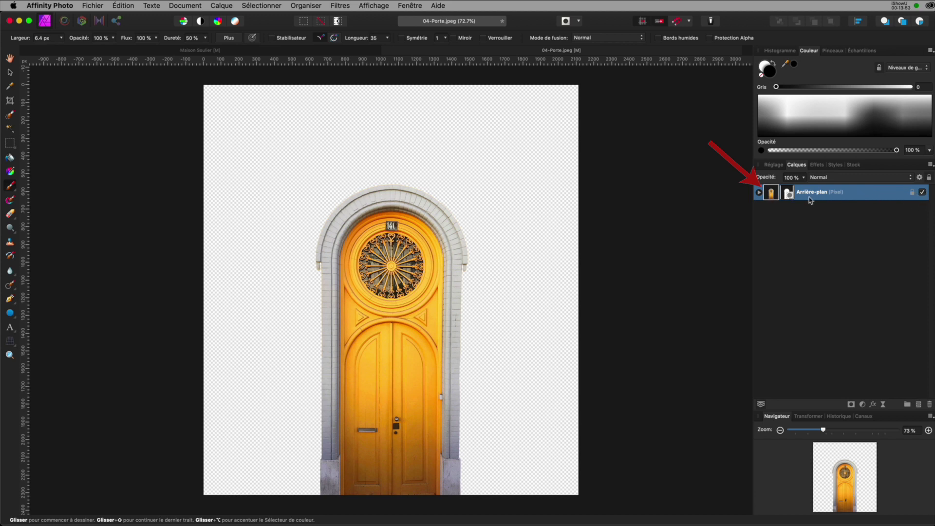
click(771, 193)
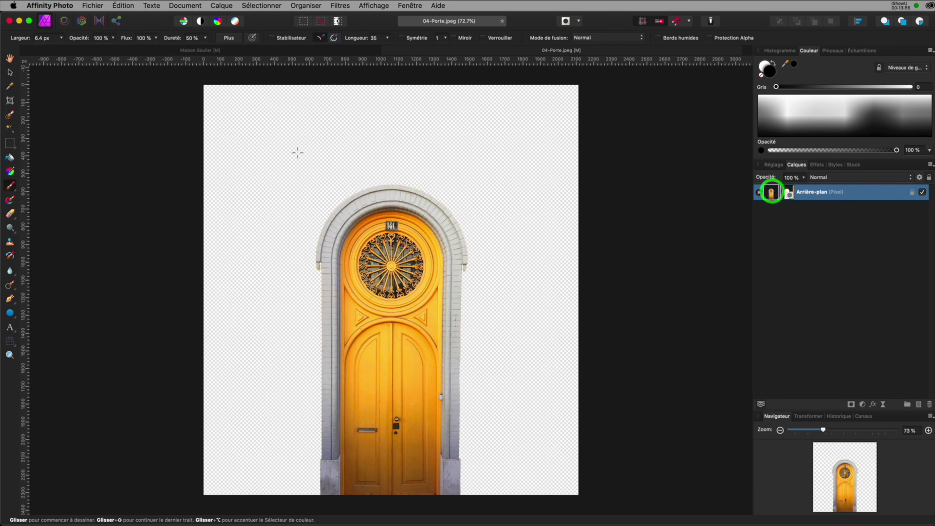
click(126, 6)
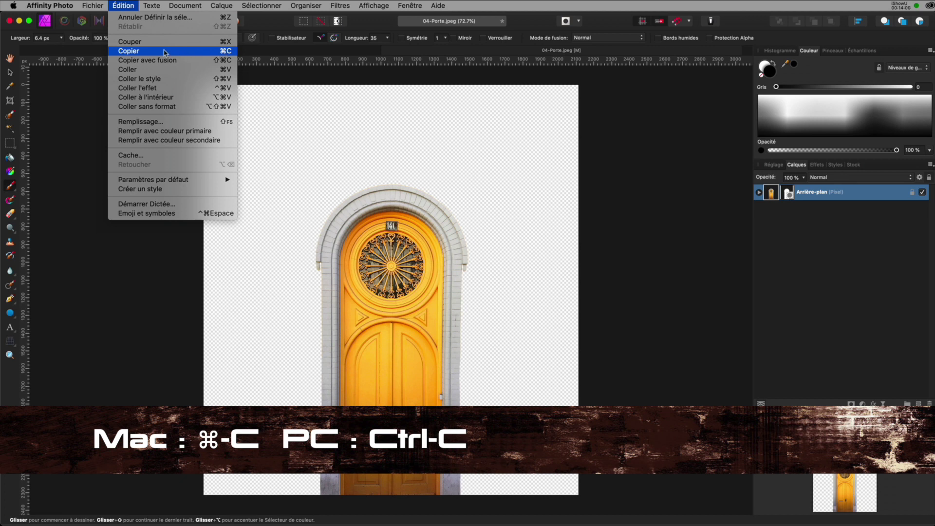
click(125, 7)
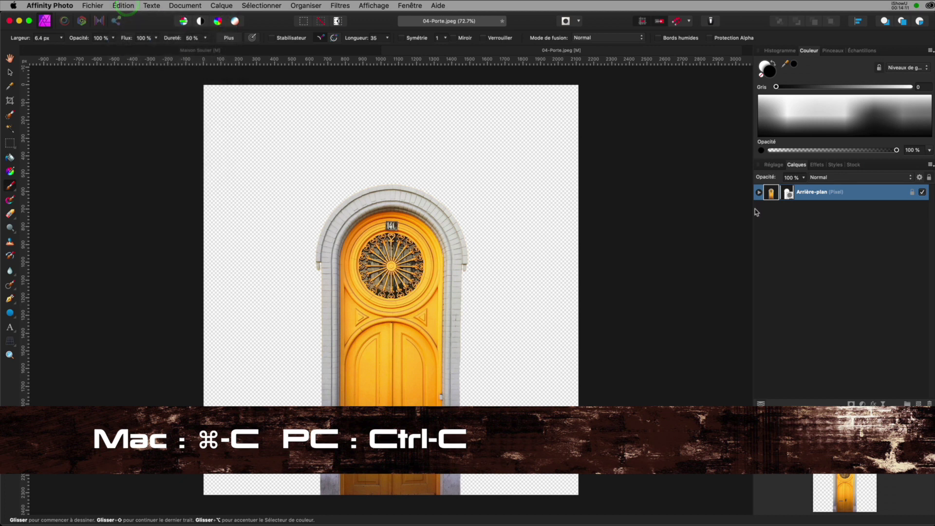
click(769, 193)
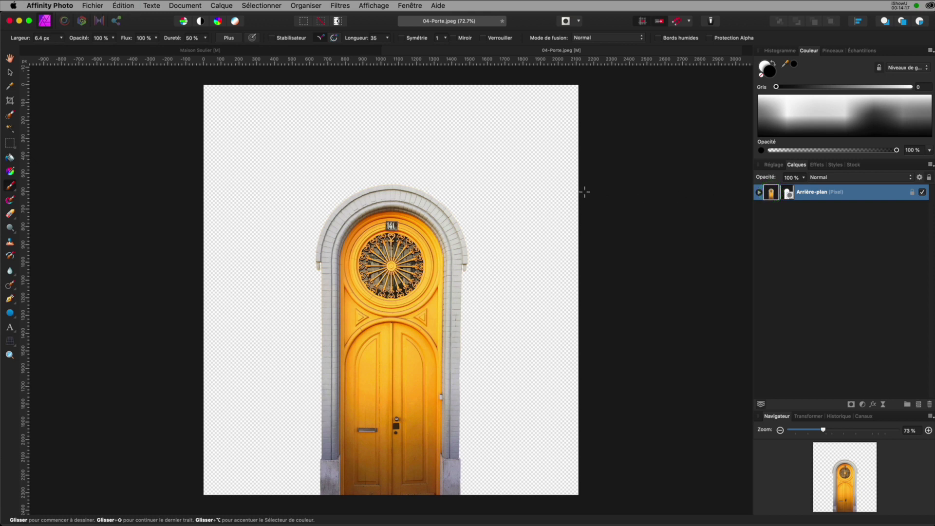
click(191, 51)
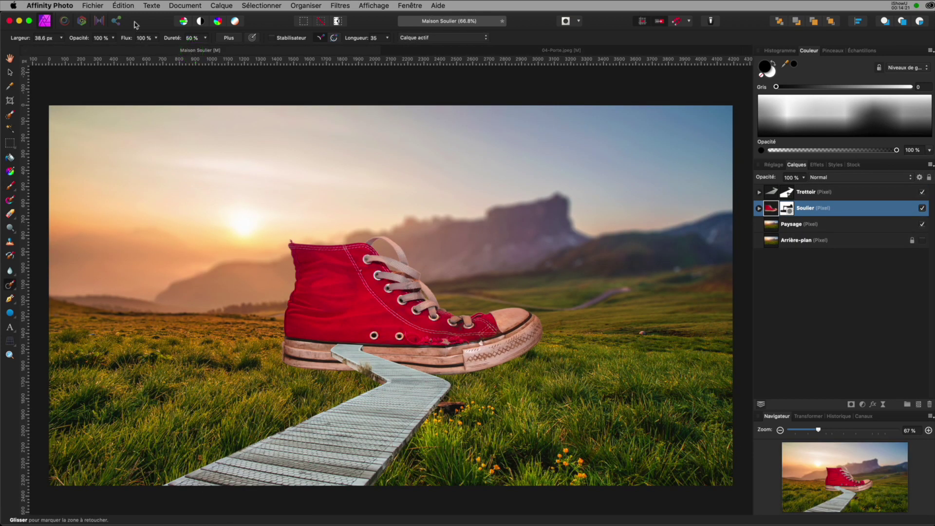
Paste the yellow door as a new layer and move it to the top of the layer stack
click(124, 5)
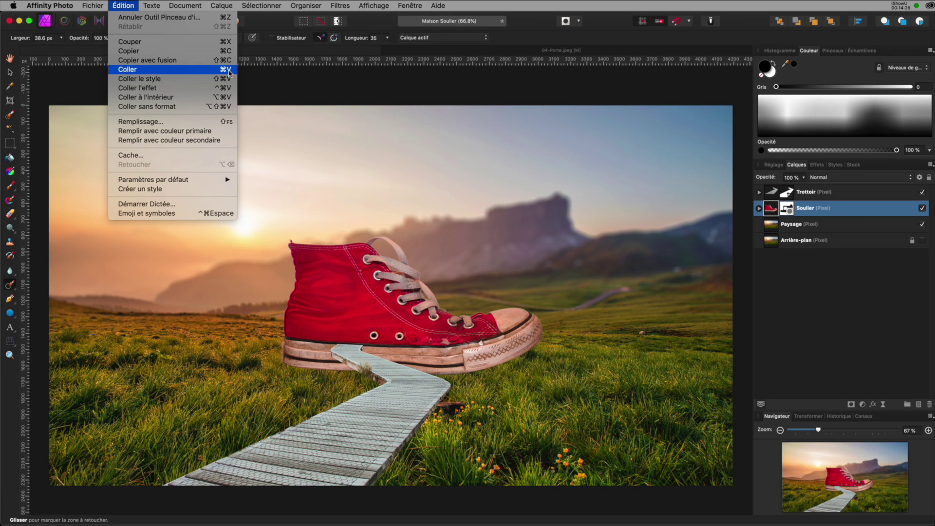
click(208, 69)
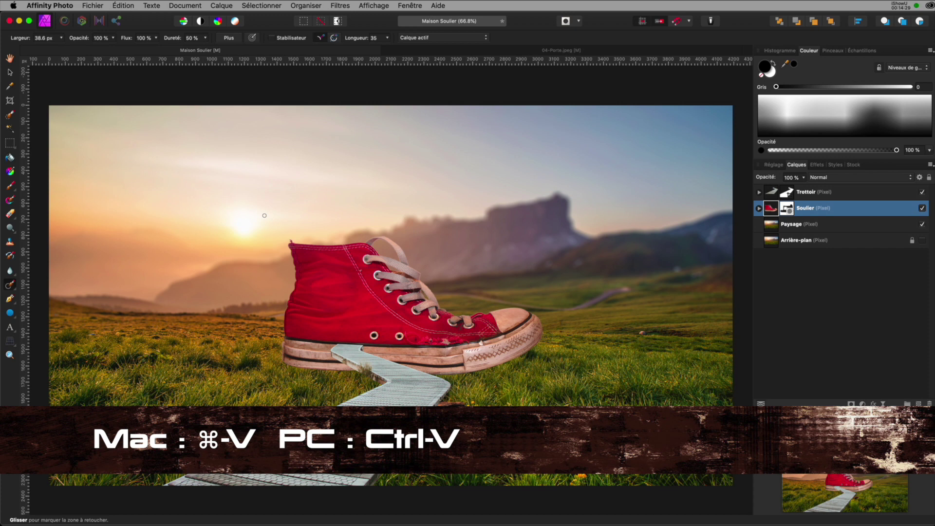
key(ctrl+v)
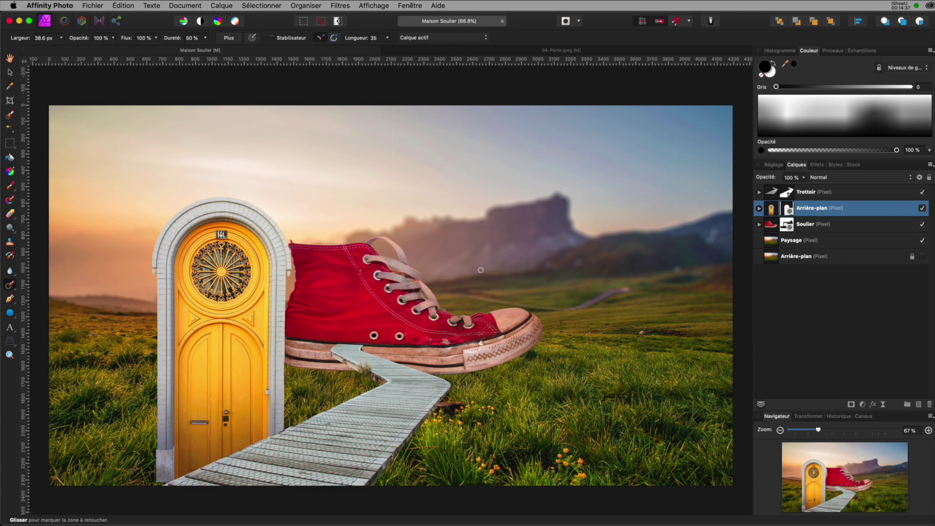
click(772, 210)
click(771, 210)
drag(772, 210, 771, 193)
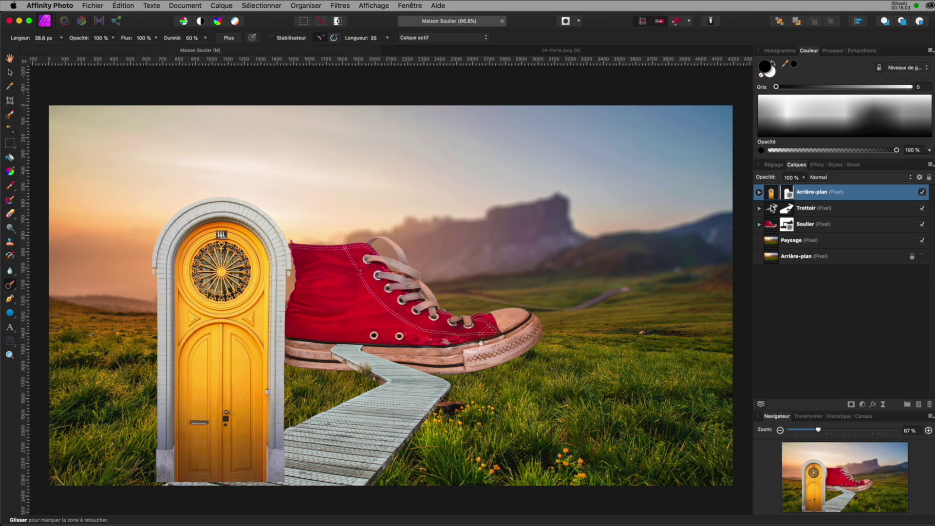
Place the door layer between Trottoir and Soulier and drag the door up over the shoe
drag(771, 195, 769, 217)
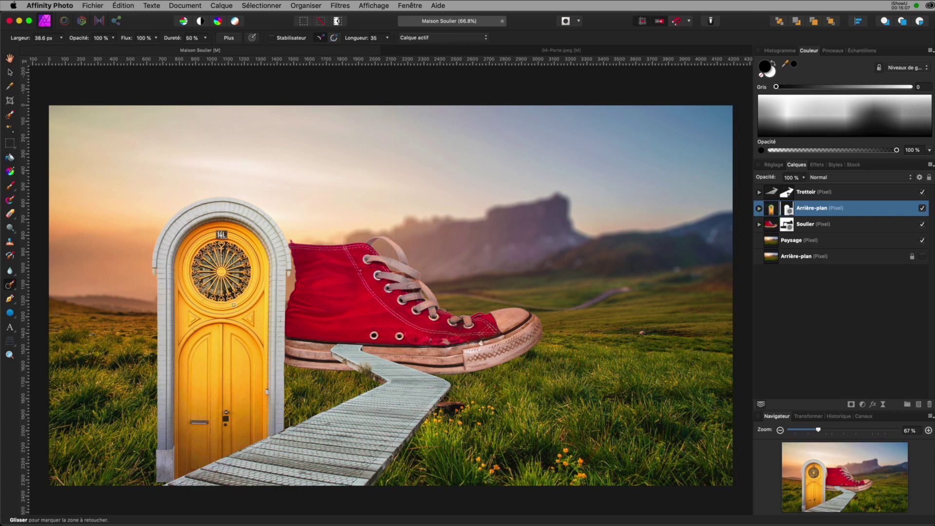
drag(234, 304, 233, 305)
click(10, 72)
click(240, 343)
drag(241, 343, 377, 204)
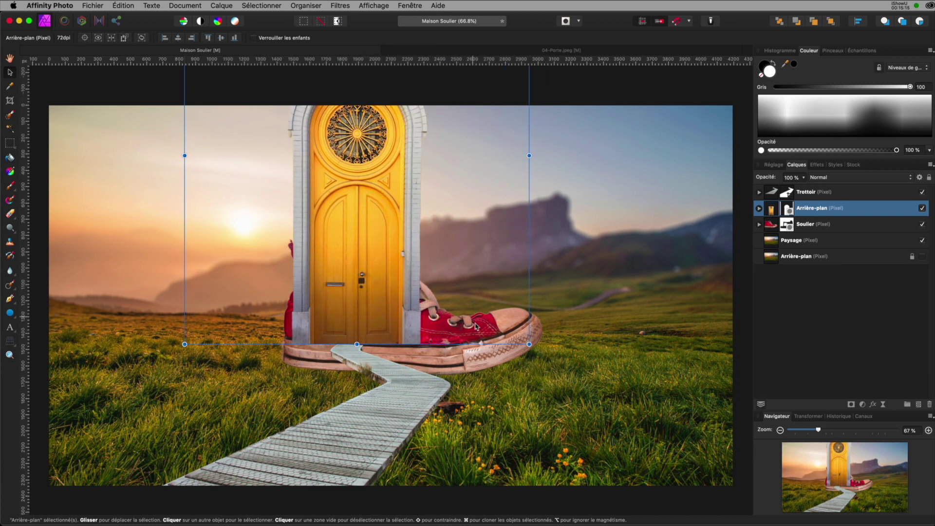
Shrink the door proportionally to a small size and set it on the red shoe's sole
scroll(449, 231, up, 5)
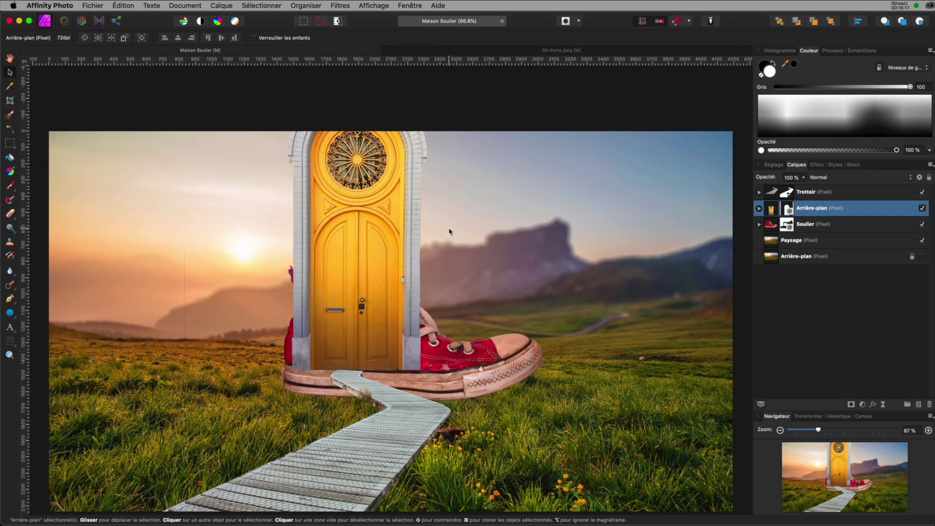
scroll(449, 231, up, 1)
scroll(449, 230, up, 2)
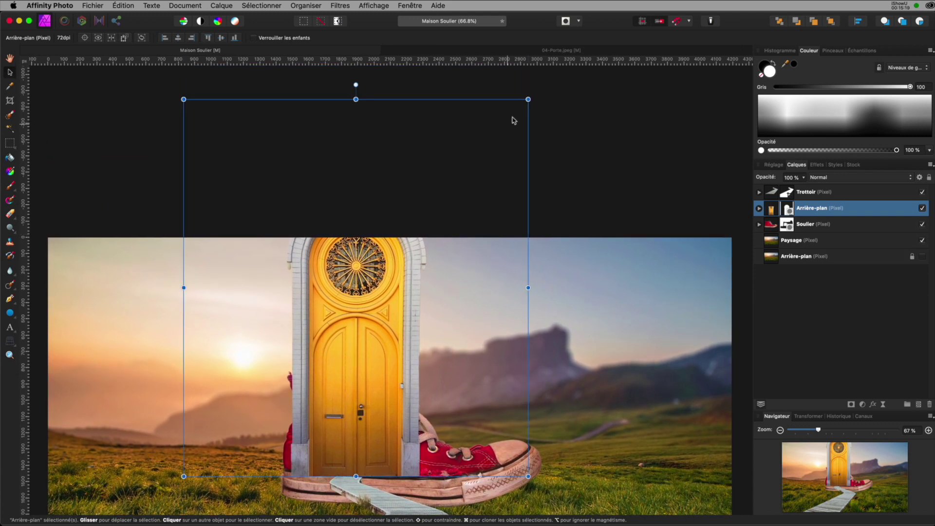
drag(528, 100, 398, 268)
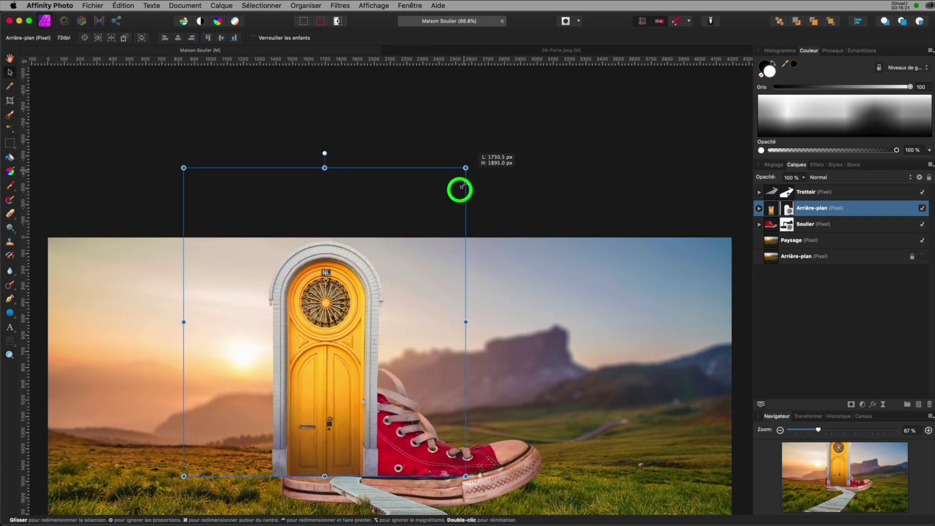
drag(397, 268, 268, 376)
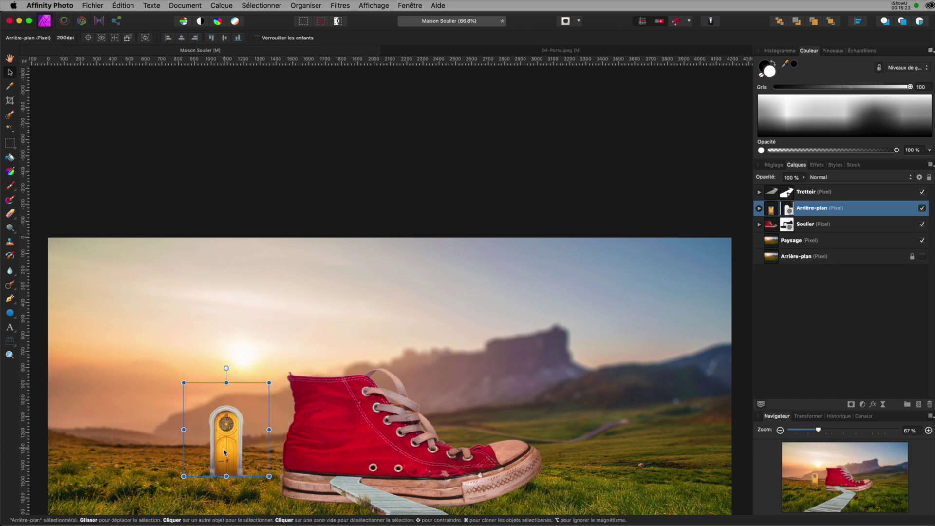
mouse_move(233, 440)
mouse_down()
mouse_move(321, 434)
mouse_move(344, 448)
mouse_up()
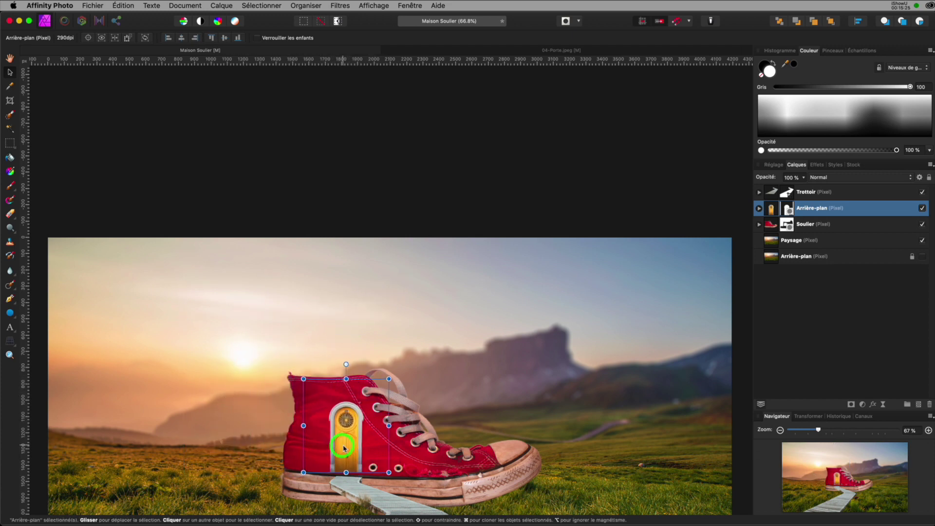
scroll(344, 447, up, 3)
scroll(344, 447, up, 3)
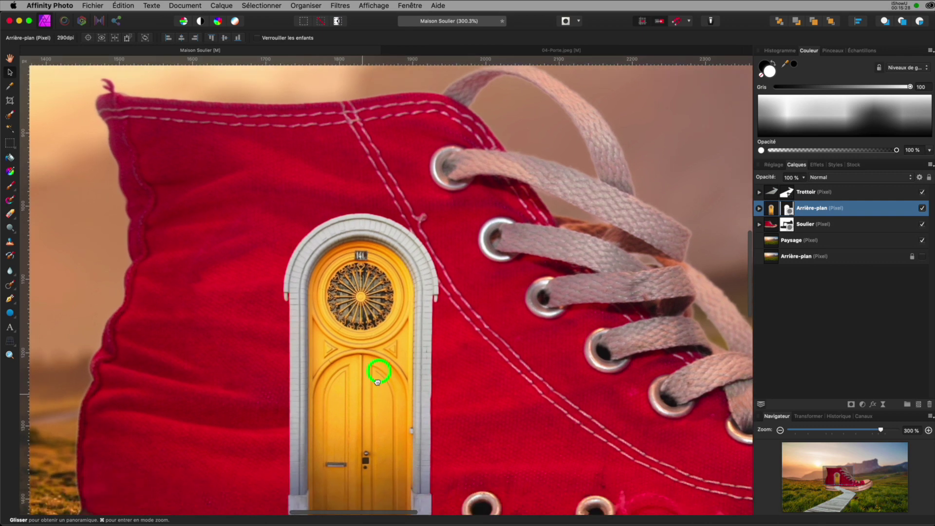
mouse_move(377, 381)
mouse_down()
mouse_move(389, 268)
mouse_move(388, 321)
mouse_up()
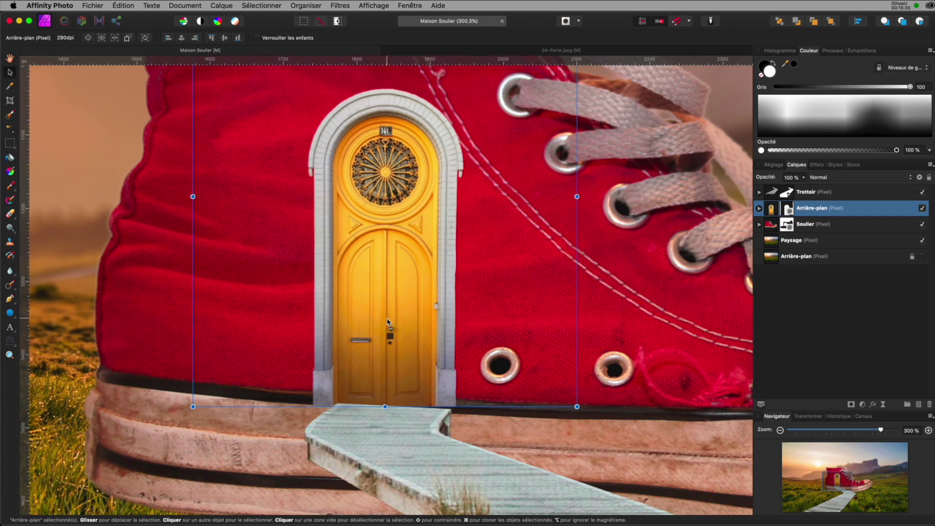
Scale the door down a little more and align it with the boardwalk's end
scroll(552, 361, down, 3)
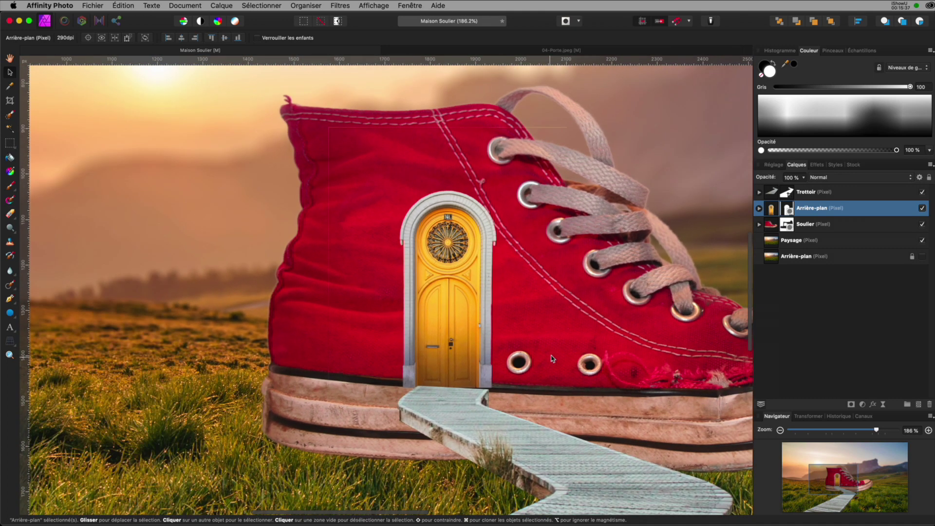
click(568, 127)
drag(568, 127, 547, 150)
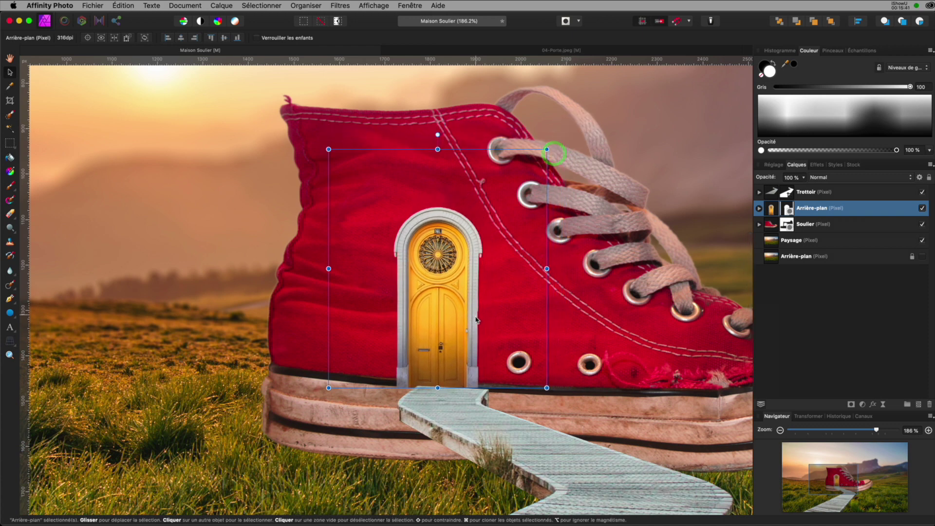
drag(476, 319, 490, 320)
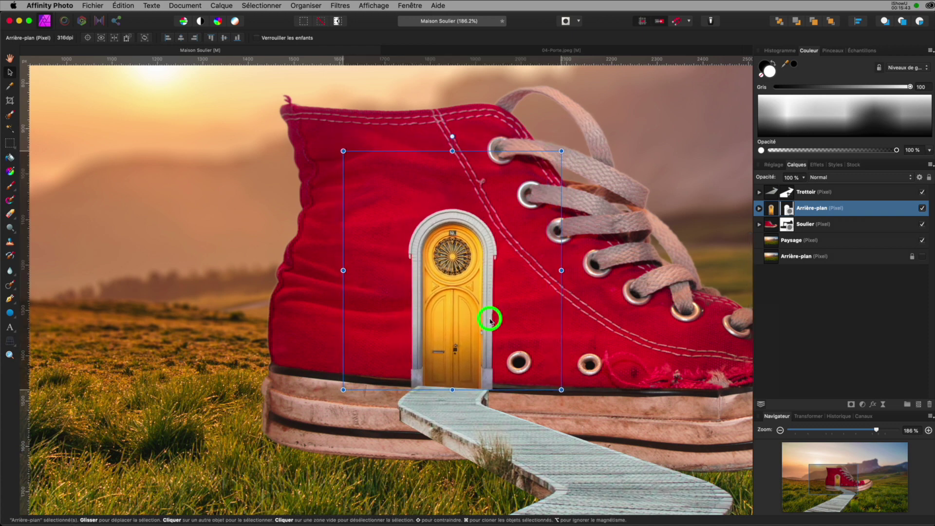
drag(490, 320, 489, 320)
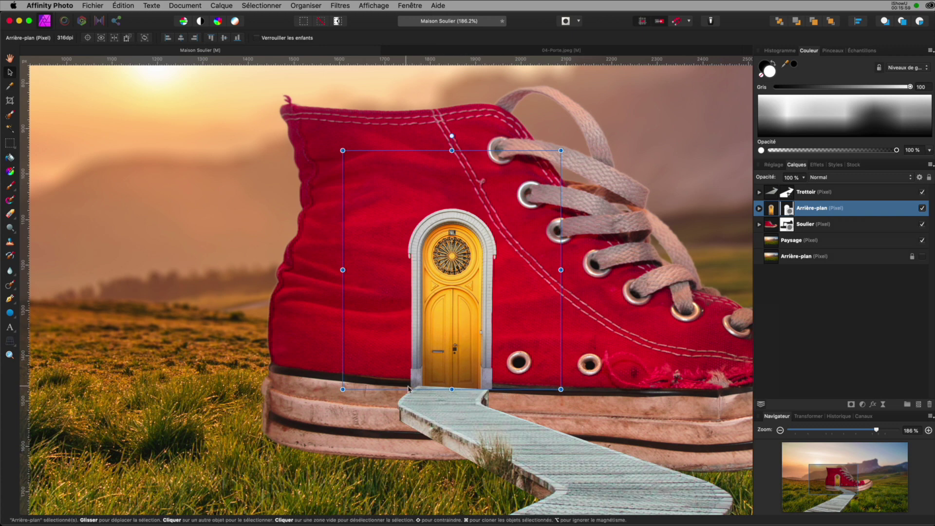
Rotate the Soulier shoe layer slightly counter-clockwise, then fine-tune it back clockwise
click(769, 226)
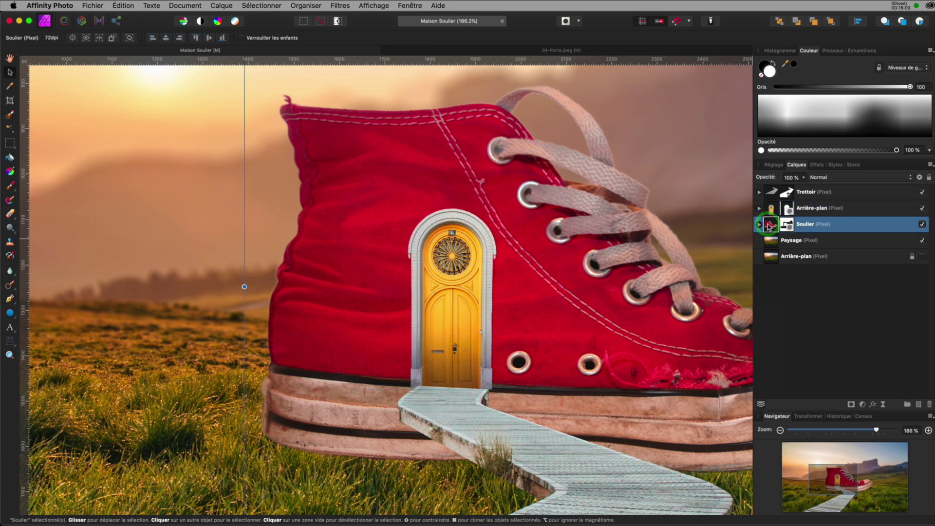
drag(639, 233, 547, 268)
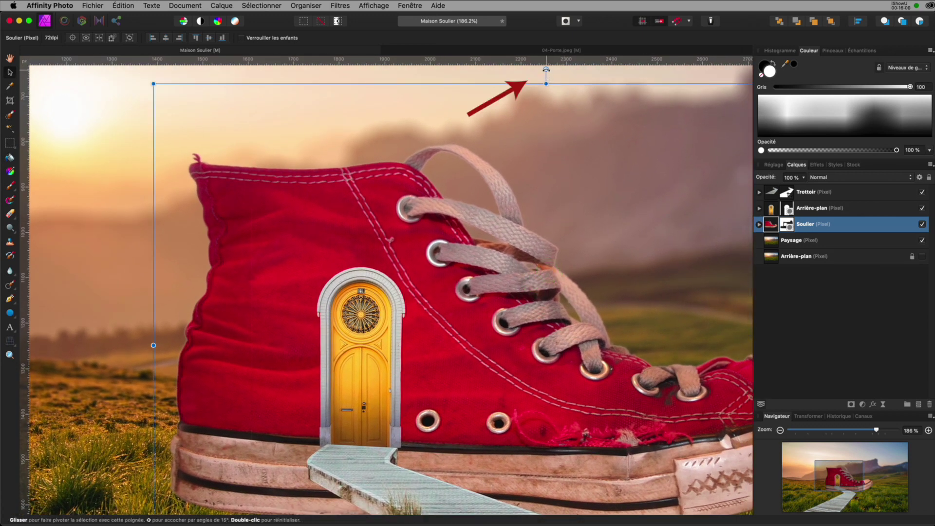
click(546, 70)
drag(547, 70, 540, 70)
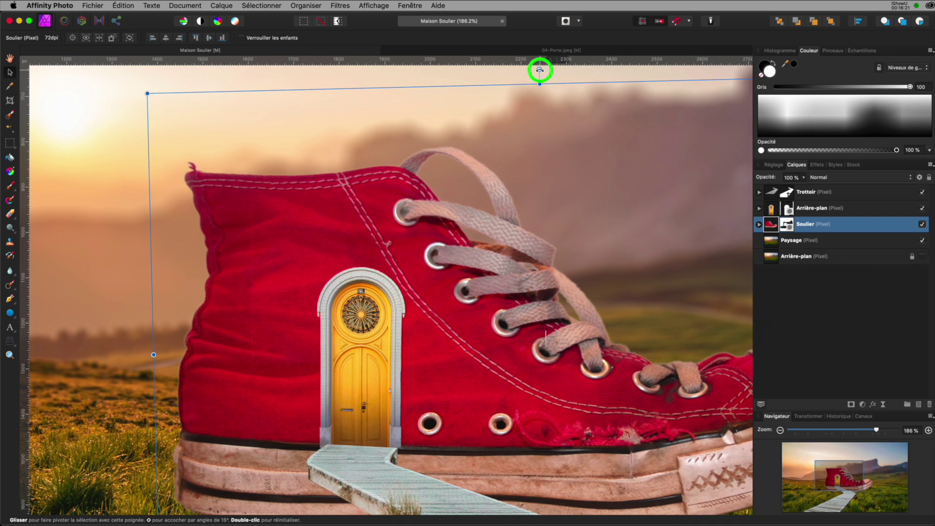
drag(540, 71, 541, 70)
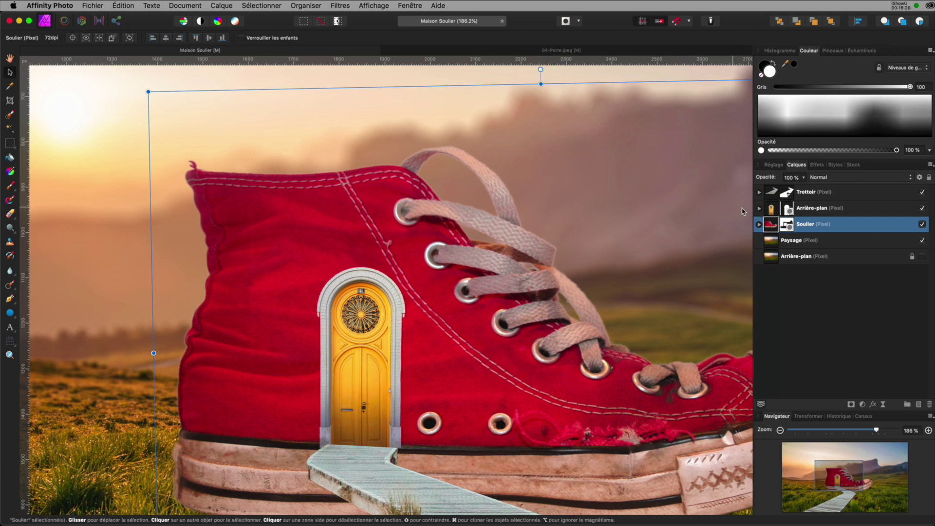
Nudge the Arrière-plan door a few pixels up and right, then bring the walkway into view
click(772, 208)
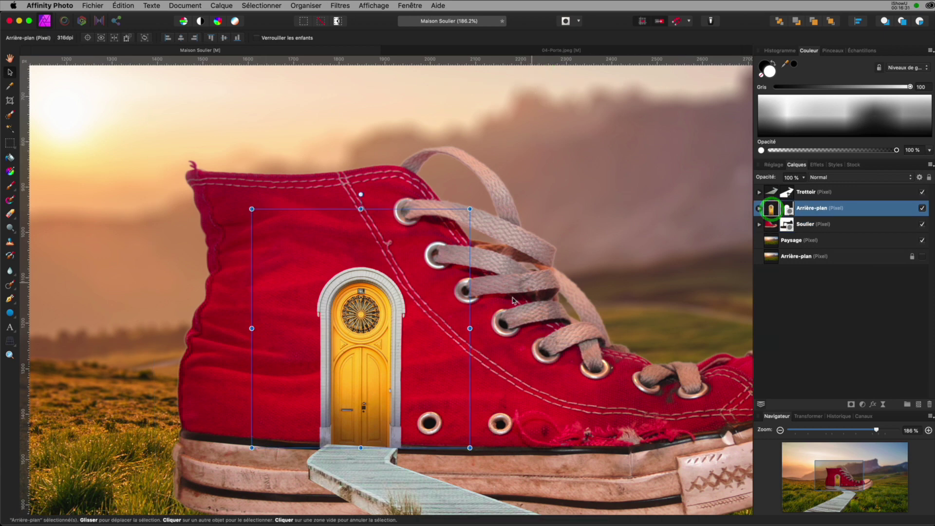
drag(366, 396, 368, 397)
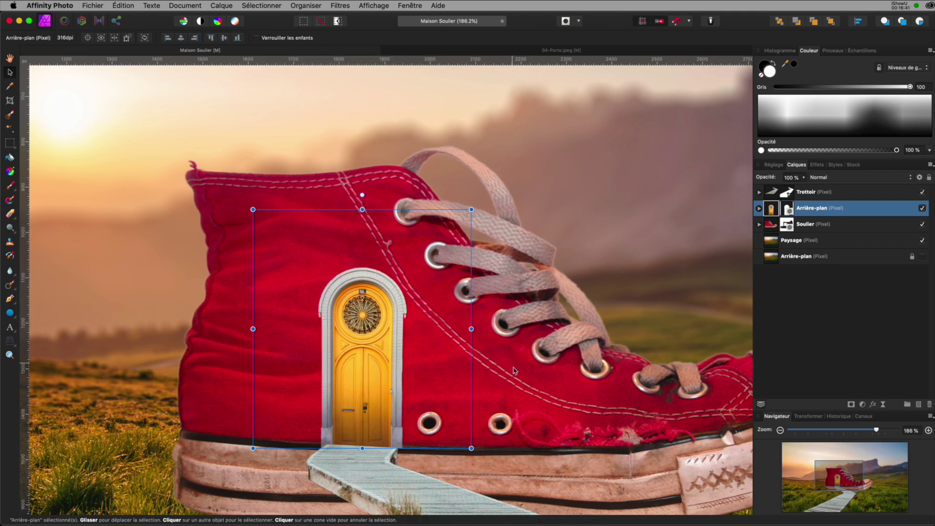
drag(516, 389, 529, 220)
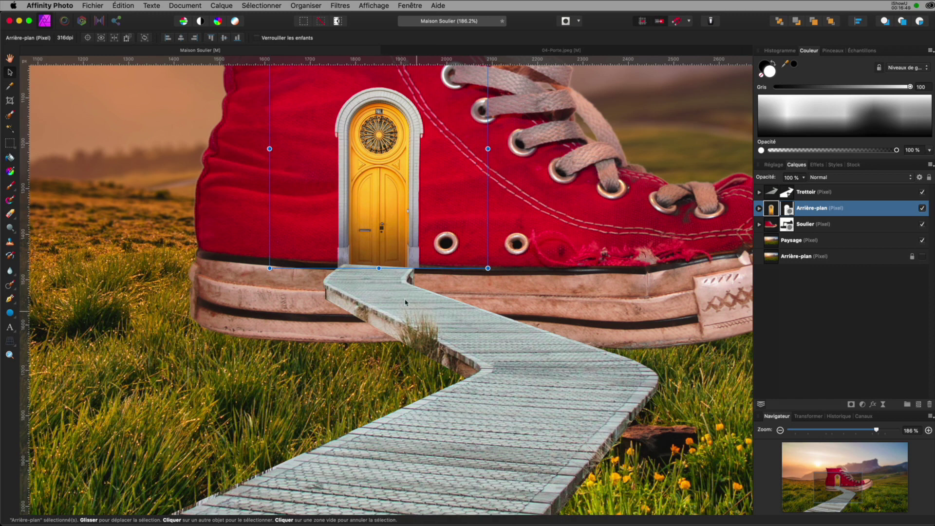
Select the Trottoir layer's Courbe mask curve for node editing
click(388, 285)
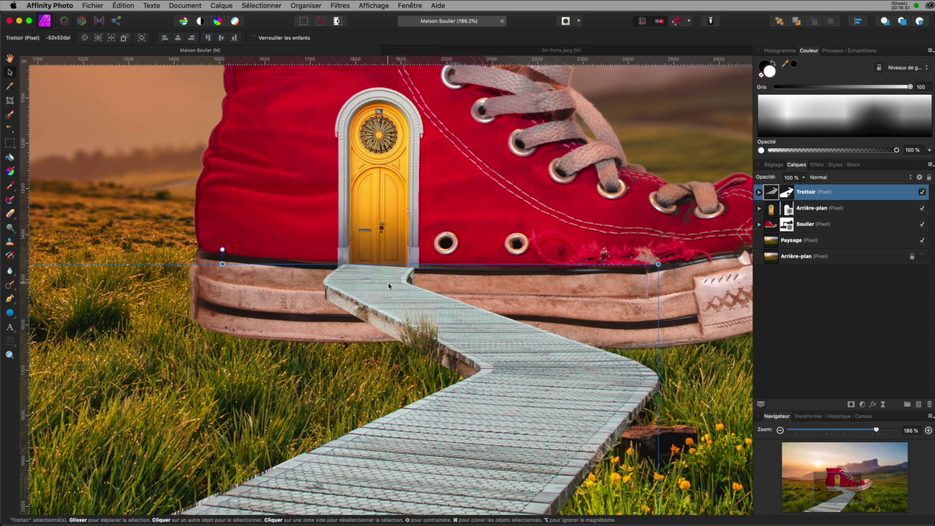
click(759, 192)
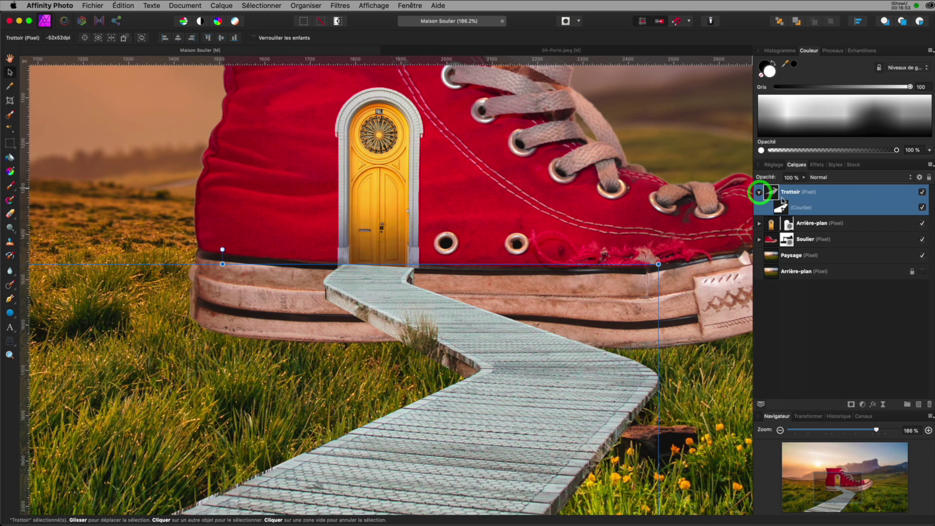
click(782, 208)
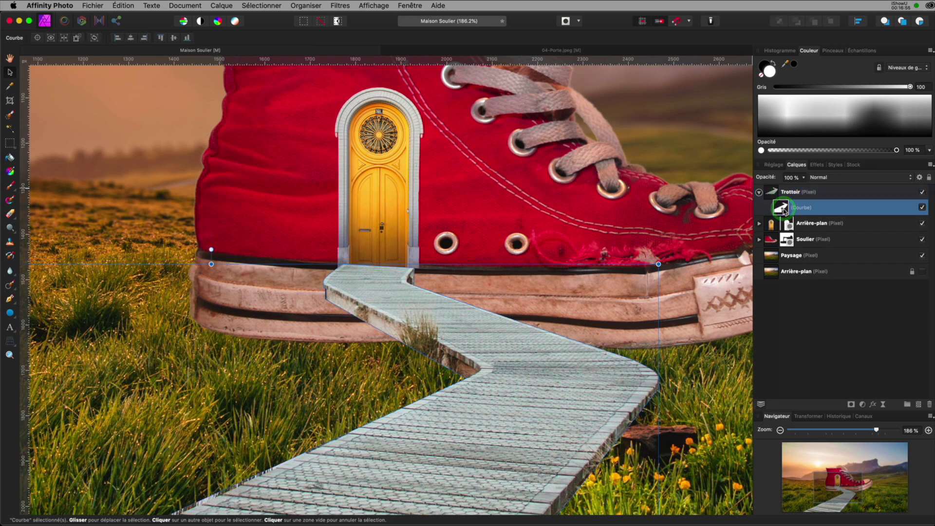
click(783, 209)
click(11, 297)
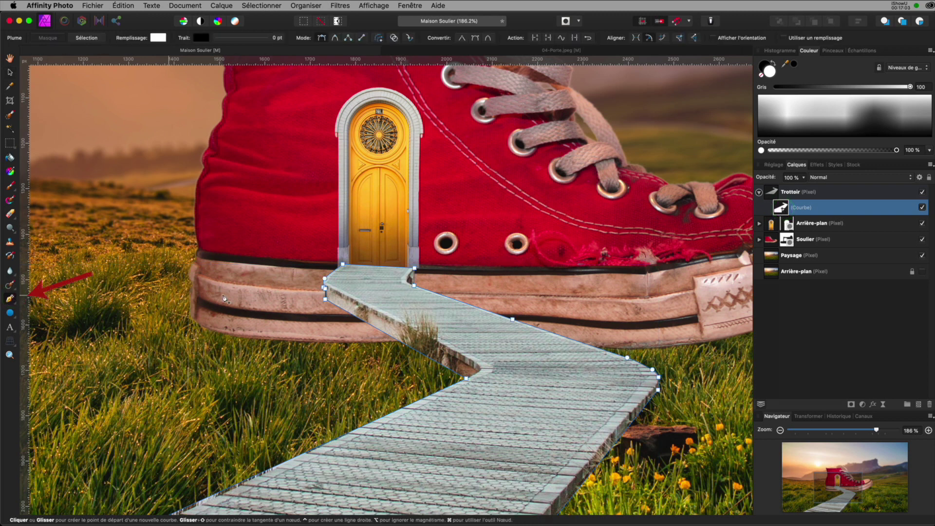
drag(10, 298, 30, 309)
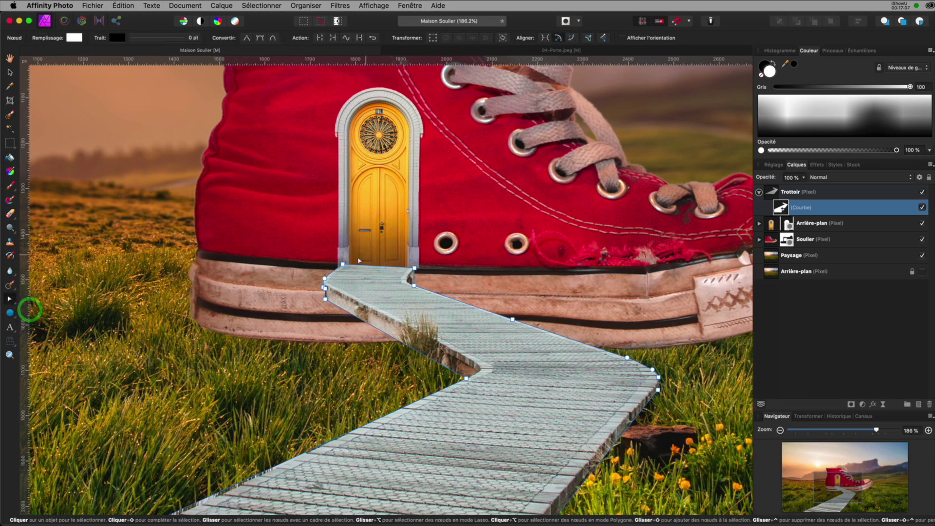
Lower the mask's top-left and top-right nodes to the door's threshold
scroll(344, 260, up, 5)
scroll(345, 261, up, 2)
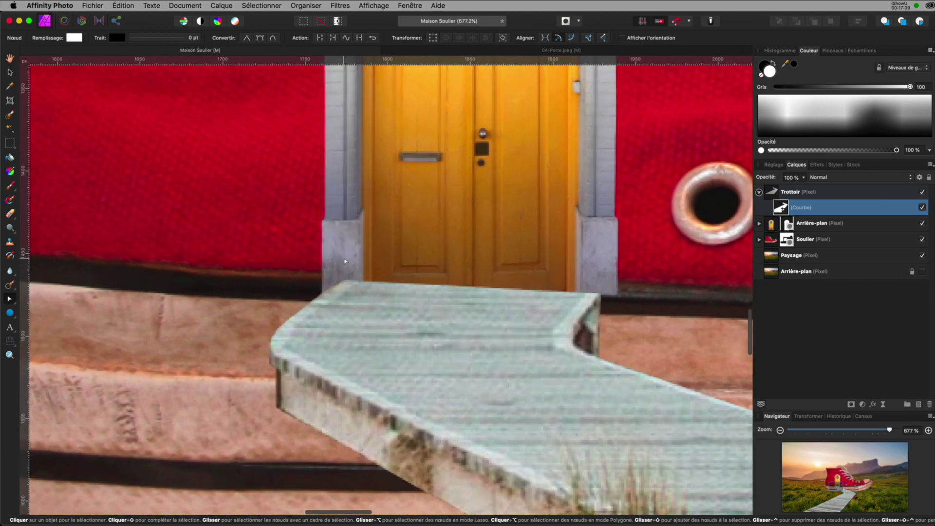
click(340, 281)
mouse_move(340, 281)
mouse_down()
mouse_move(340, 291)
mouse_move(324, 296)
mouse_up()
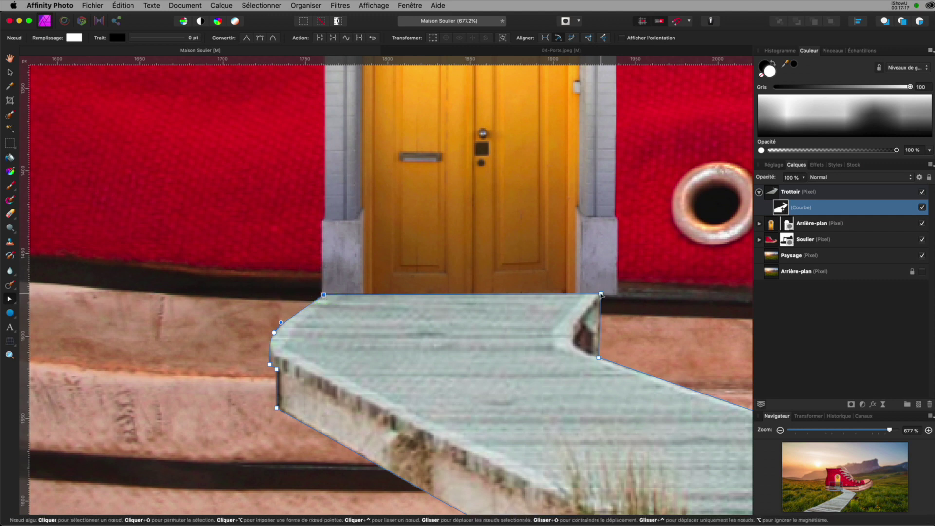
drag(601, 295, 598, 295)
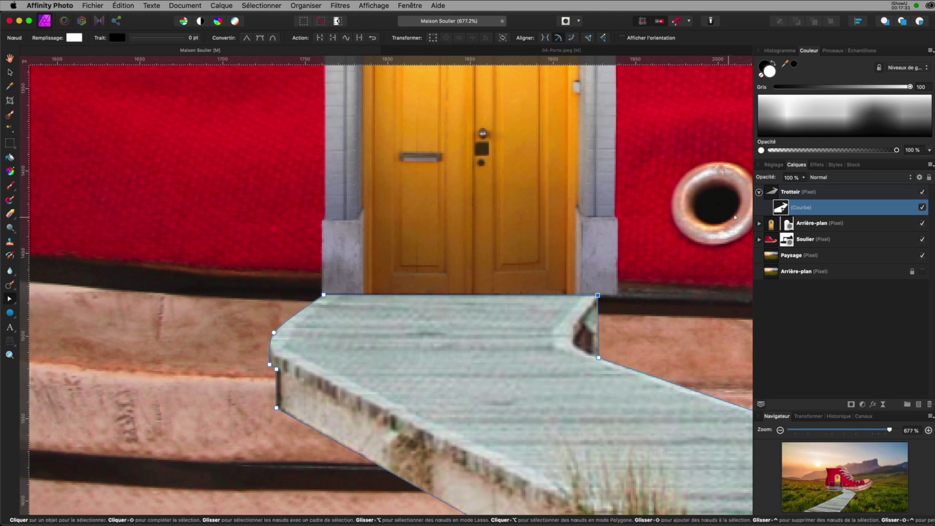
Select the Arrière-plan door layer and shift the door slightly left over the walkway
click(759, 193)
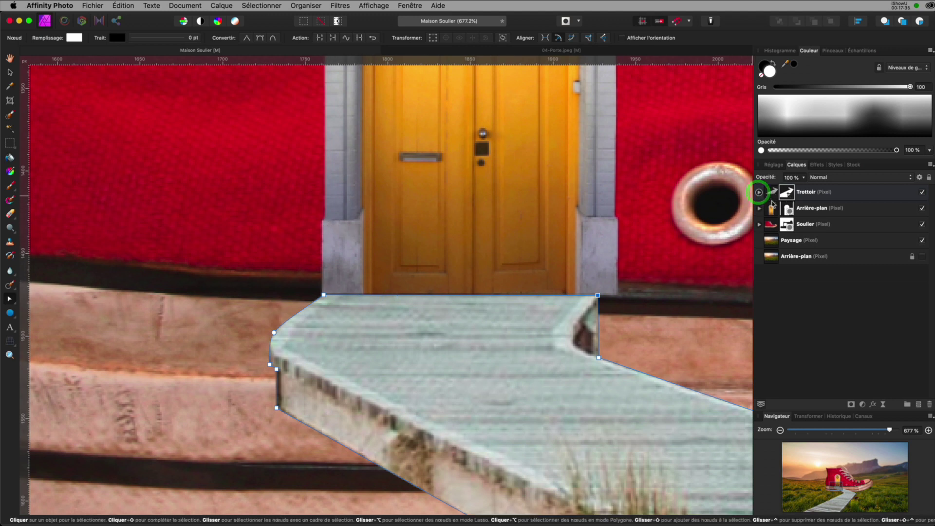
click(772, 208)
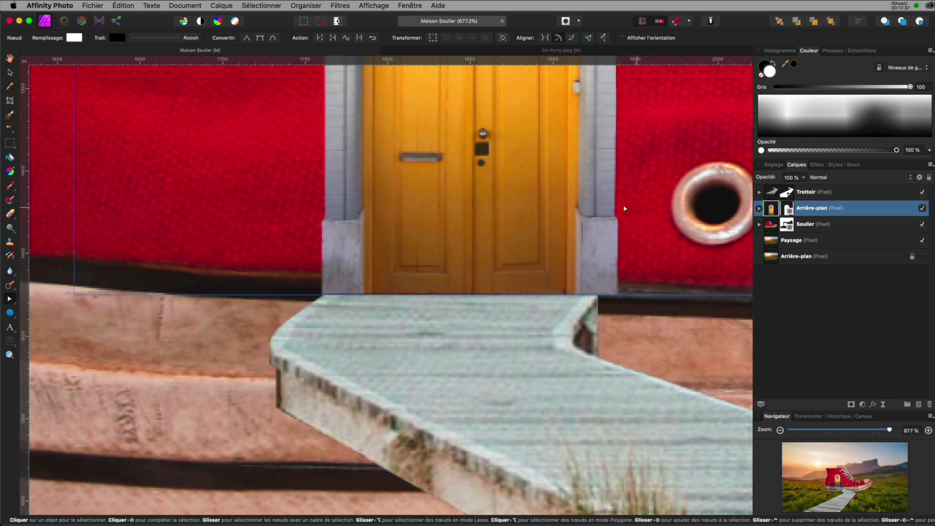
click(9, 74)
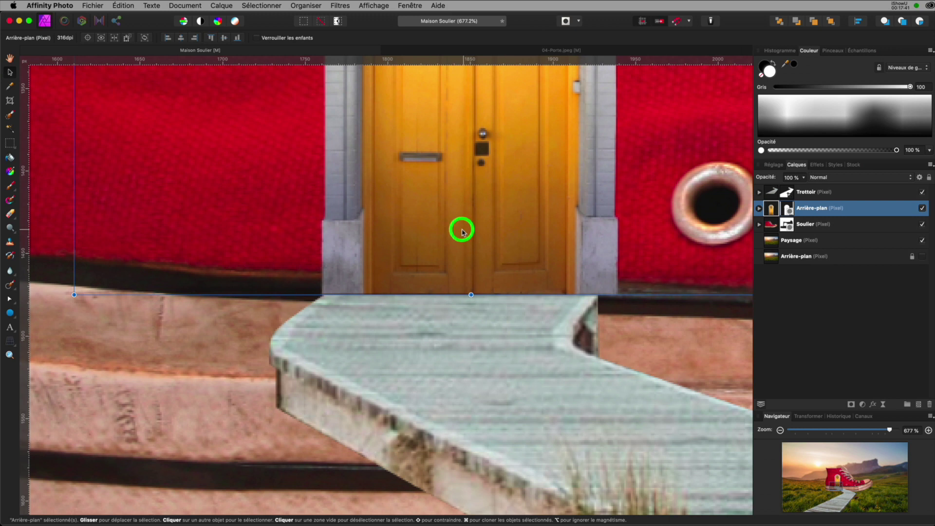
drag(463, 230, 458, 232)
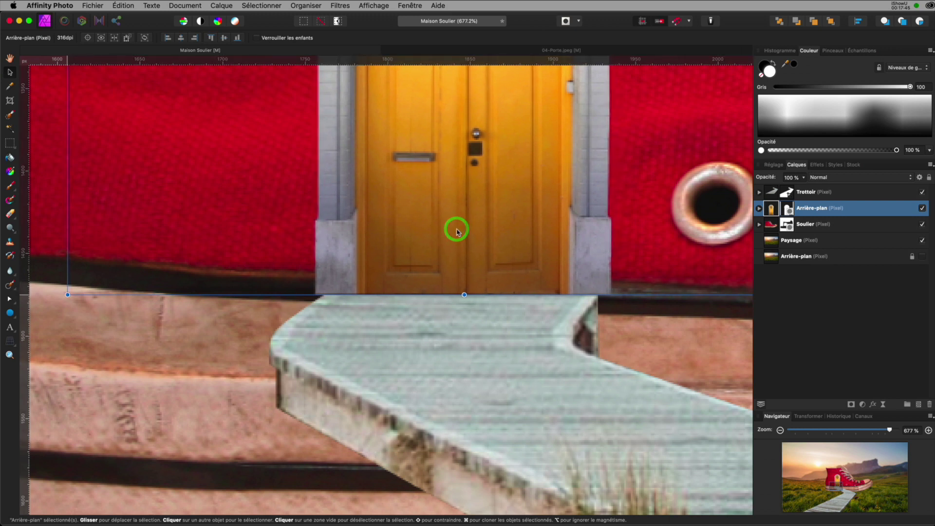
scroll(458, 232, down, 3)
scroll(458, 232, down, 3)
scroll(458, 232, down, 2)
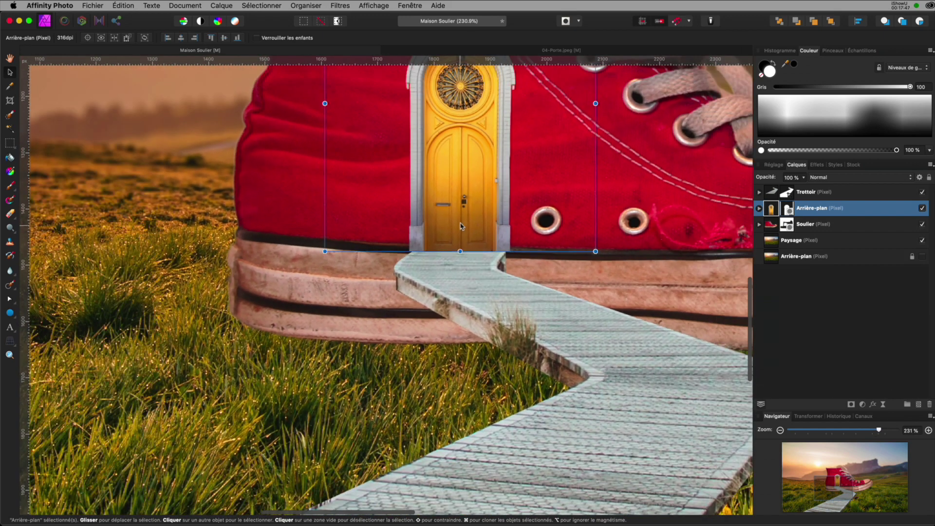
drag(460, 211, 456, 303)
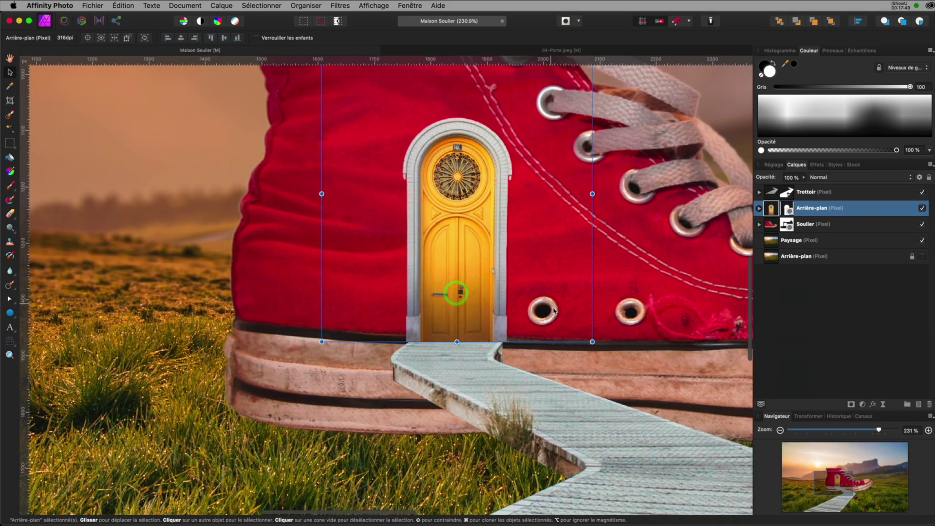
Resize the door and set its threshold onto the boardwalk's squared-off end
drag(592, 342, 551, 324)
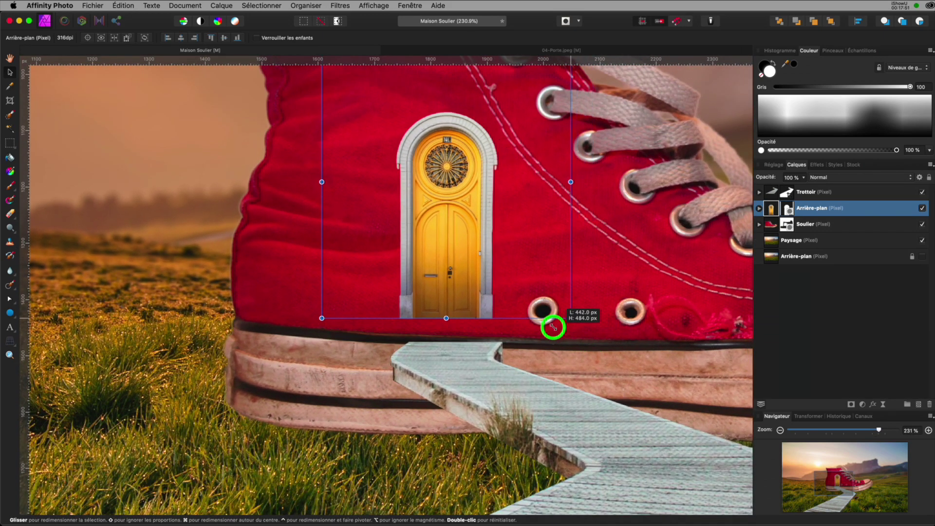
drag(487, 308, 493, 322)
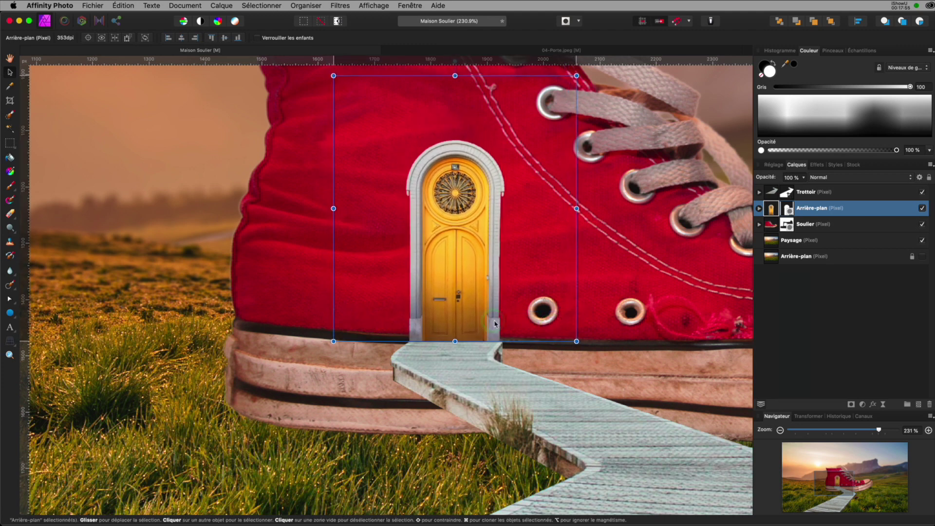
drag(498, 295, 495, 369)
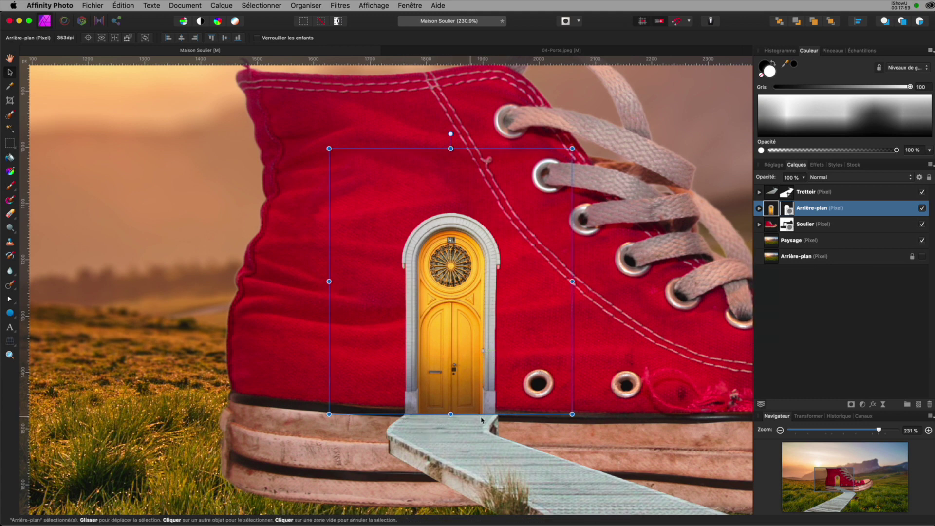
drag(573, 148, 580, 147)
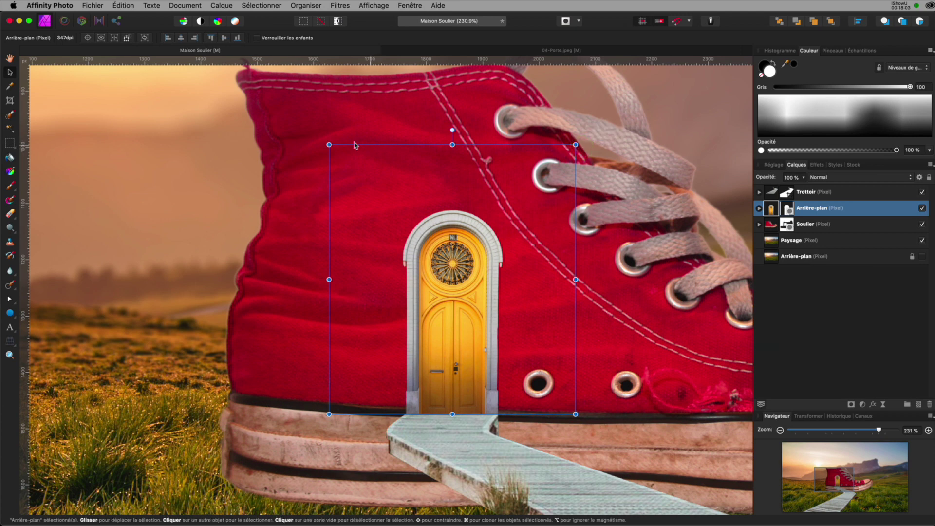
drag(329, 145, 328, 142)
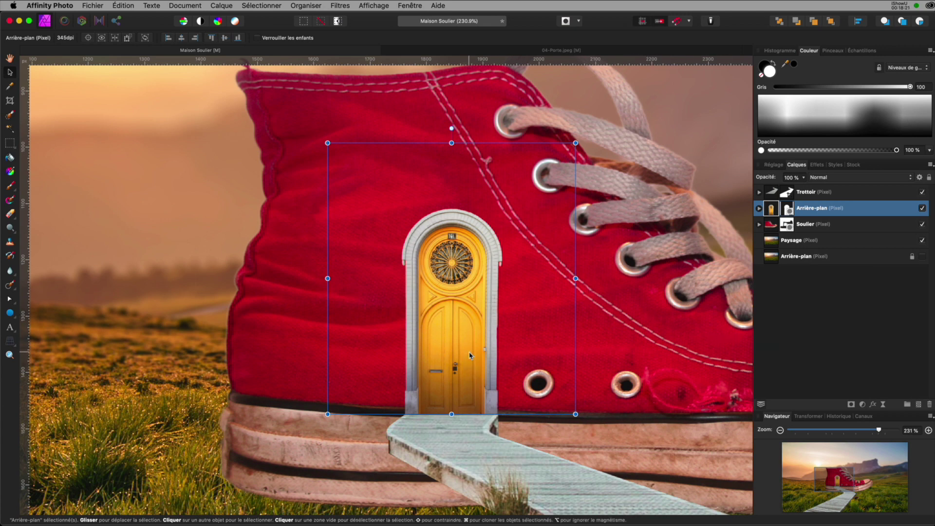
Zoom to fit the whole shoe-house composite with Cmd+0 and deselect the door layer
key(super+0)
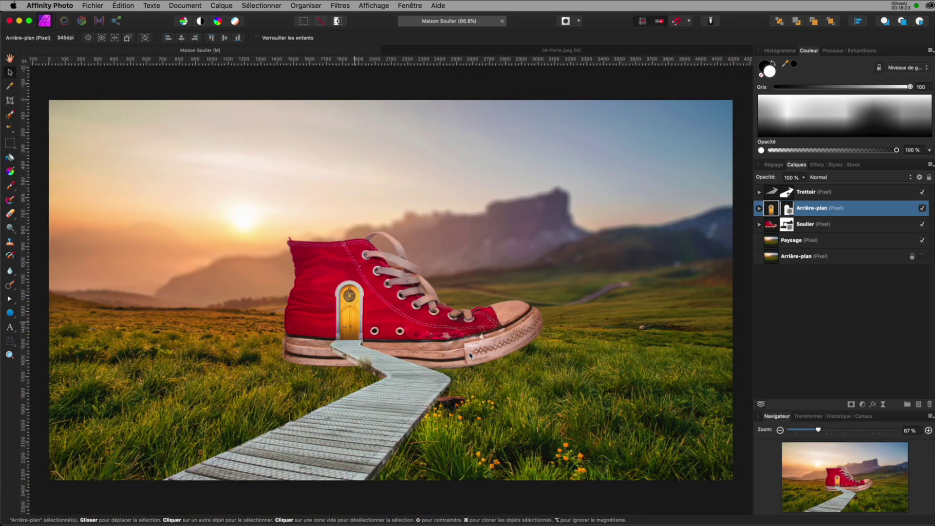
click(465, 485)
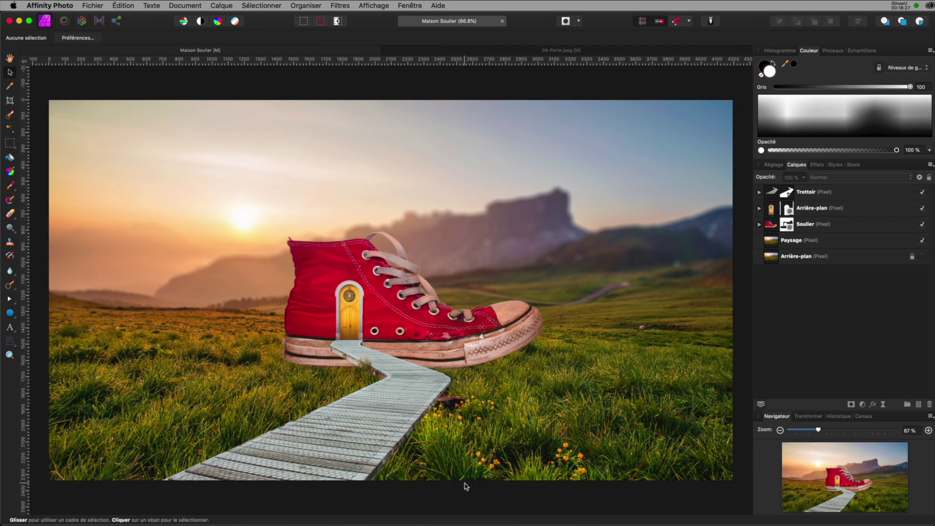